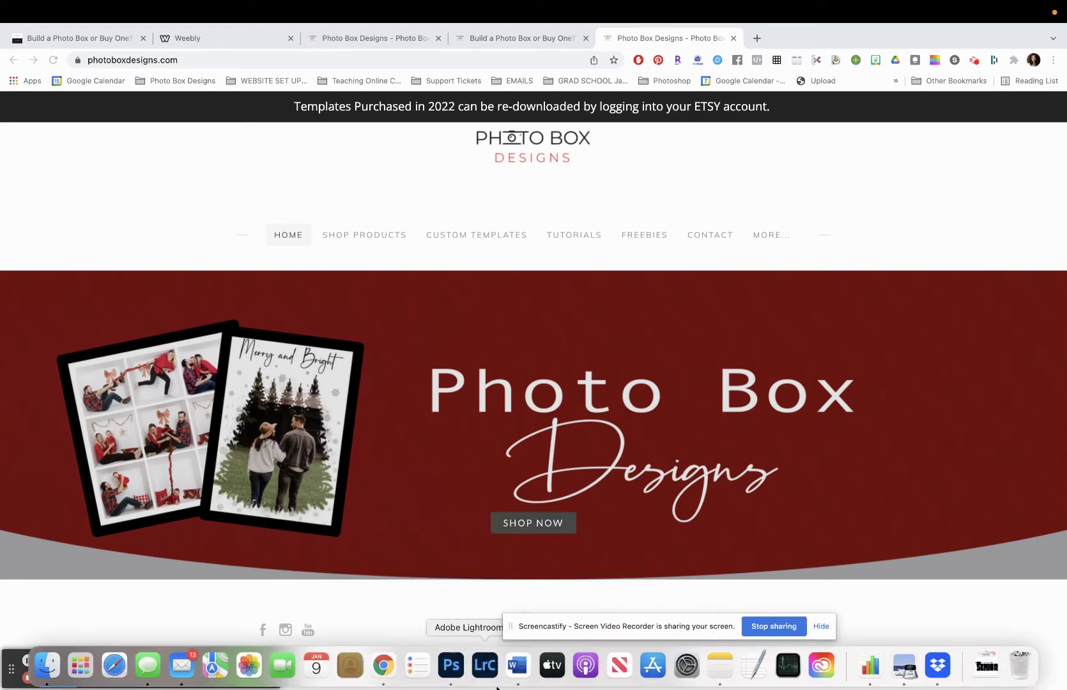
- Switch from Chrome to Photoshop, where the 8x10 Santa Holding Globe Sparkles template is open
{"action": "left_click", "coordinate": [449, 667]}
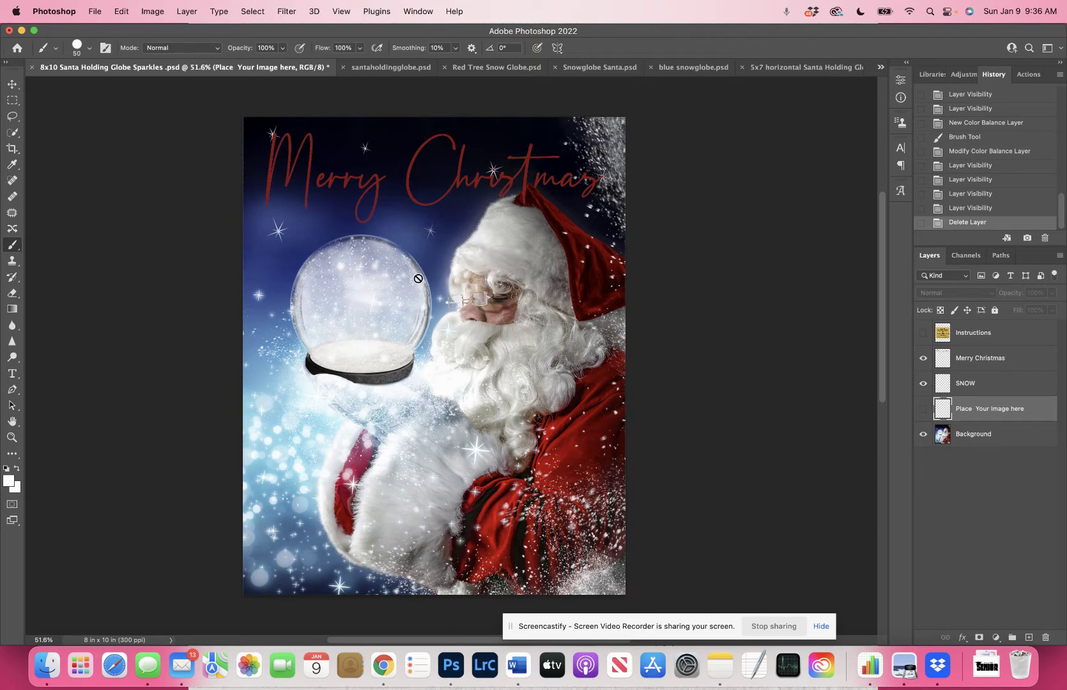
- Hide the red 'Merry Christmas' layer so Santa and the empty globe show without the title
{"action": "left_click", "coordinate": [923, 359]}
{"action": "left_click", "coordinate": [924, 359]}
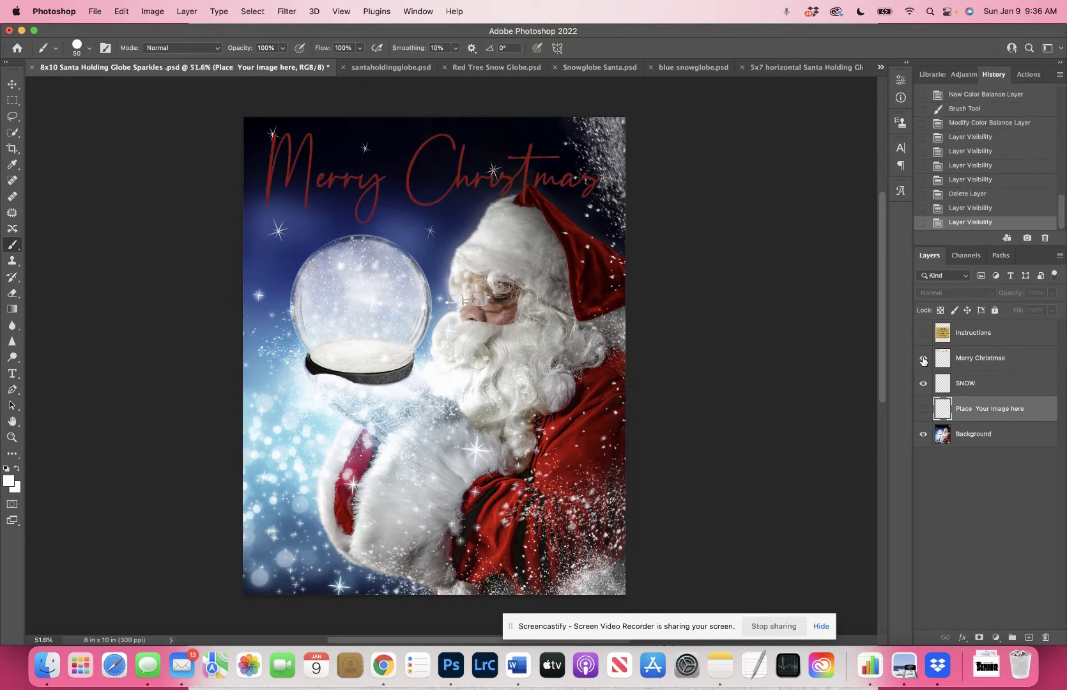
{"action": "left_click", "coordinate": [923, 360]}
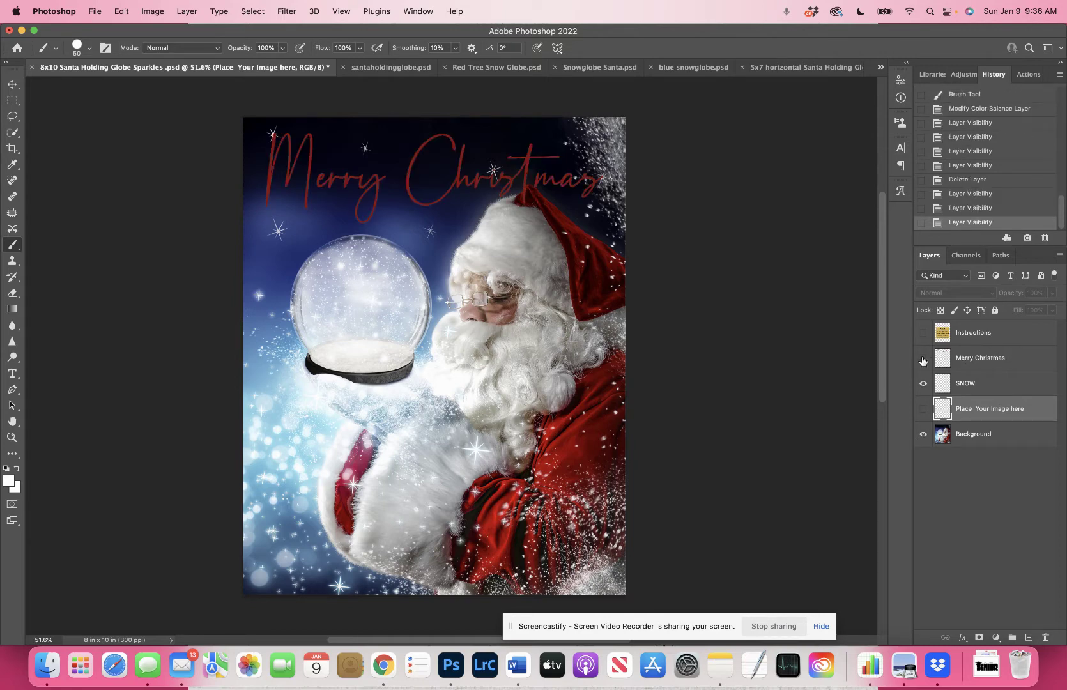
{"action": "left_click", "coordinate": [923, 359]}
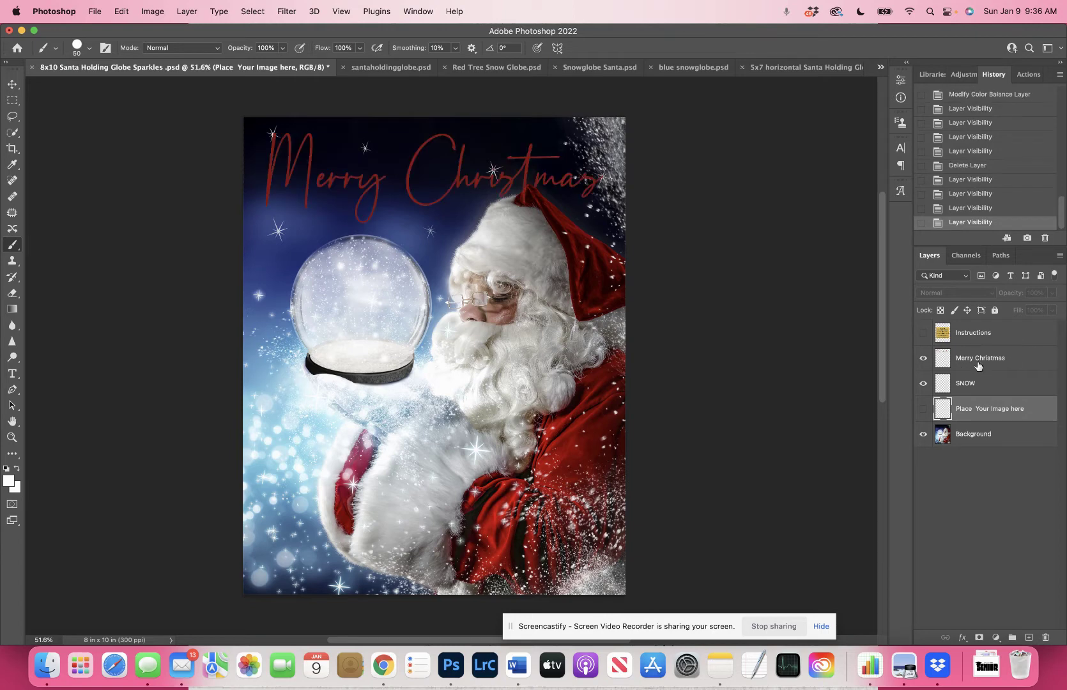
{"action": "left_click", "coordinate": [924, 359]}
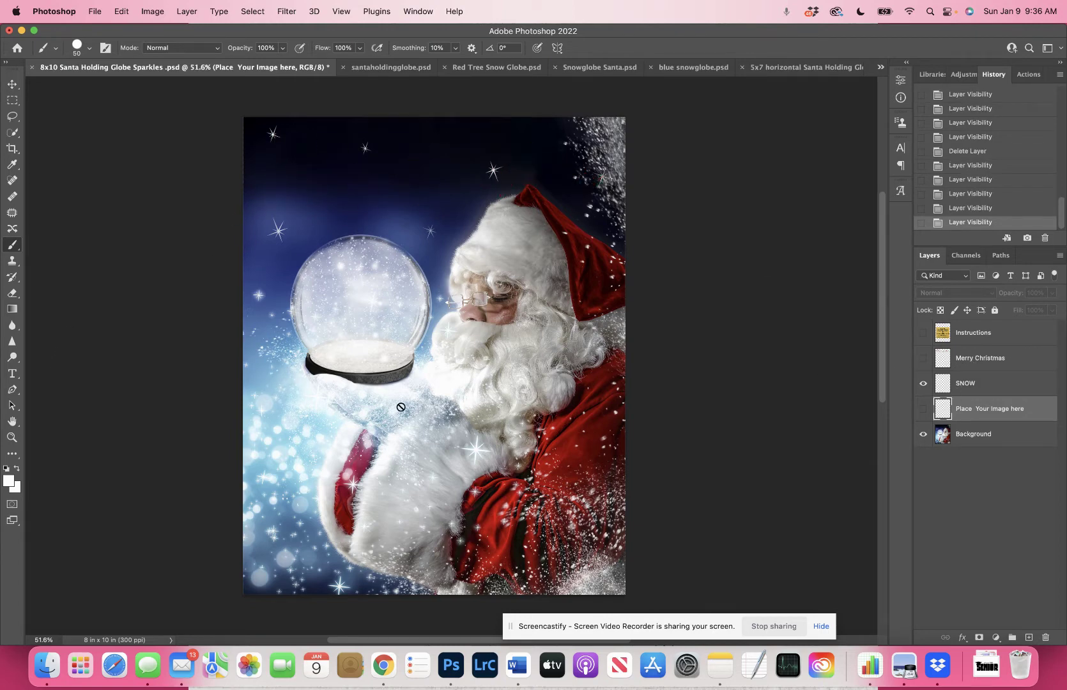
{"action": "left_click", "coordinate": [11, 376]}
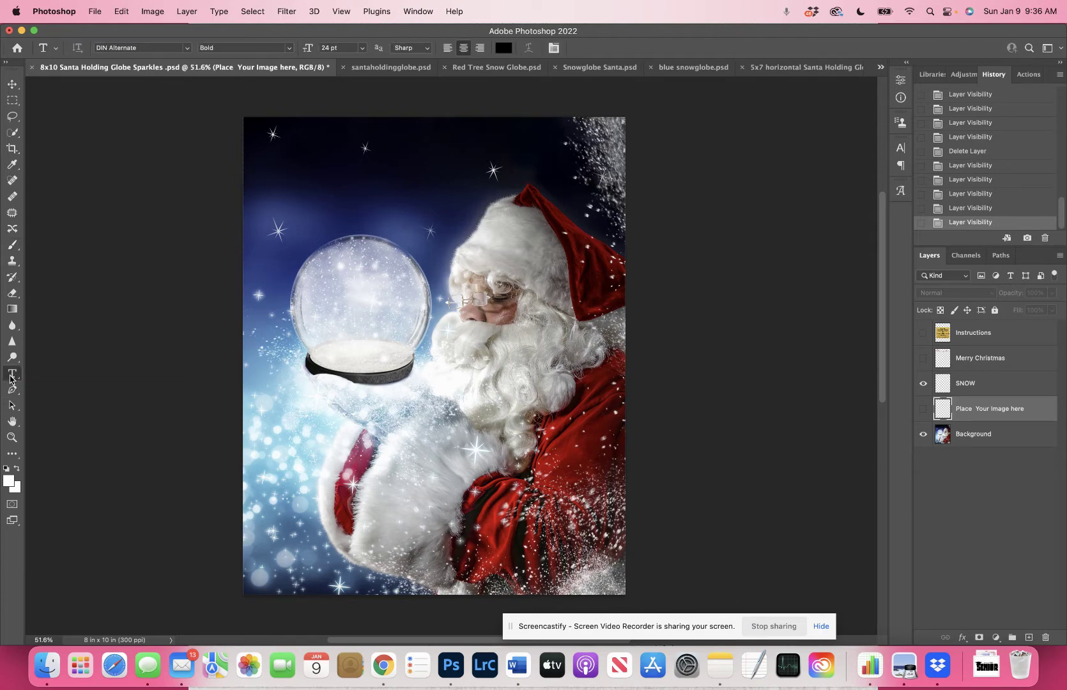
- Add a new text layer near the top reading 'Merry Christmas'
{"action": "left_click", "coordinate": [327, 172]}
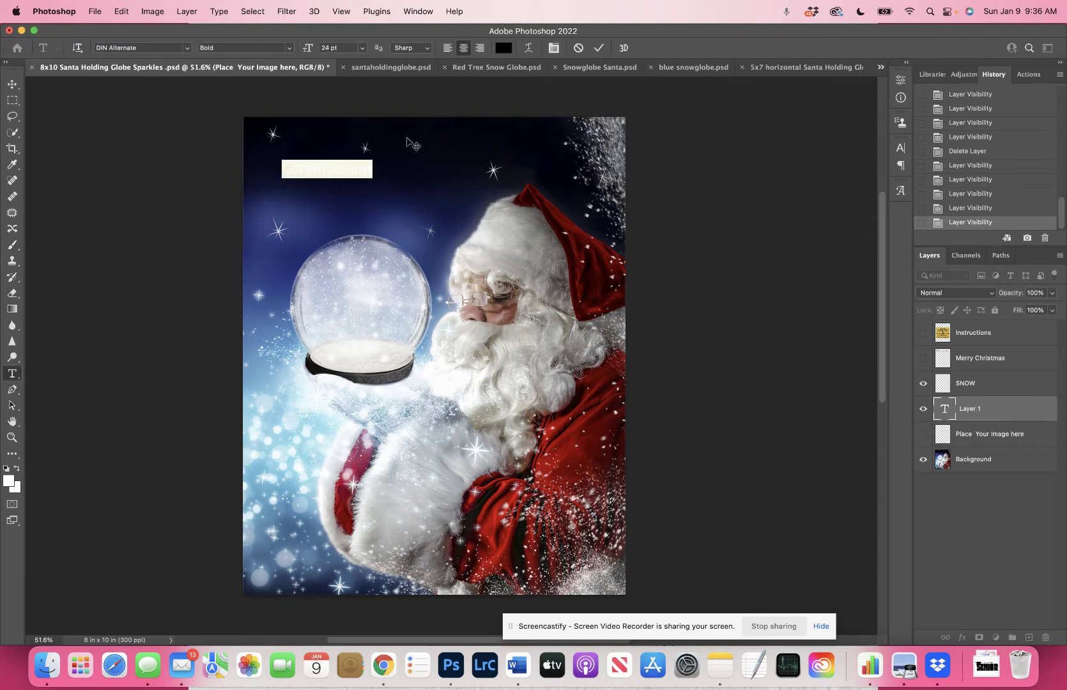
{"action": "key", "text": "BackSpace"}
{"action": "type", "text": "Merry Christmas"}
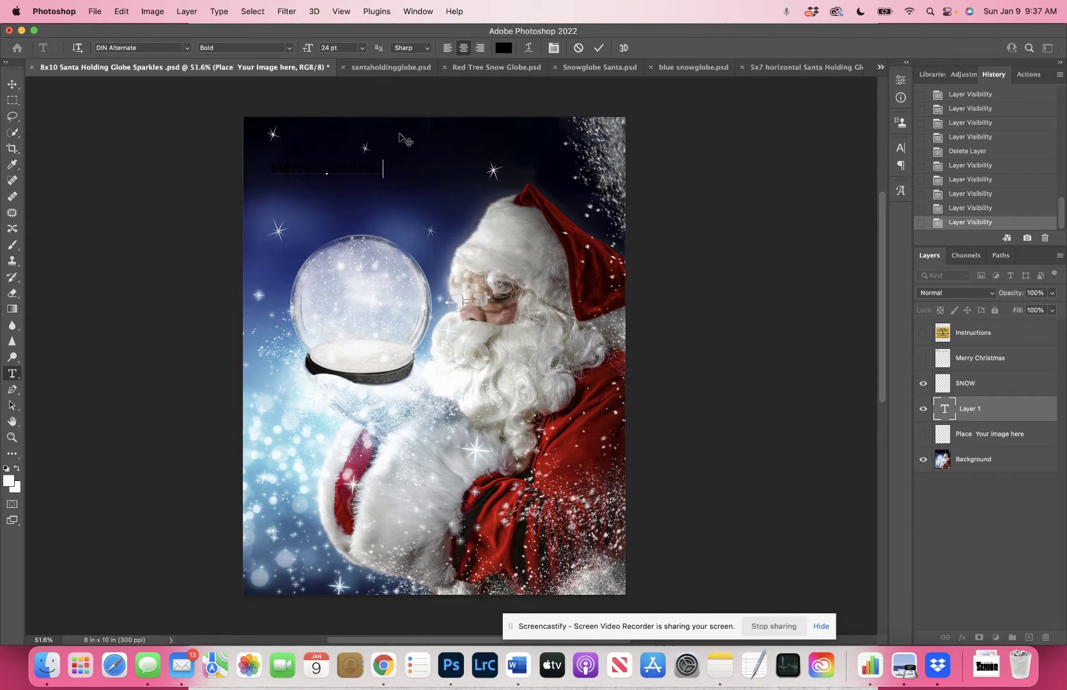
- Colour the text a light shade sampled from the snow globe, commit it, and hide the layer
{"action": "triple_click", "coordinate": [352, 167]}
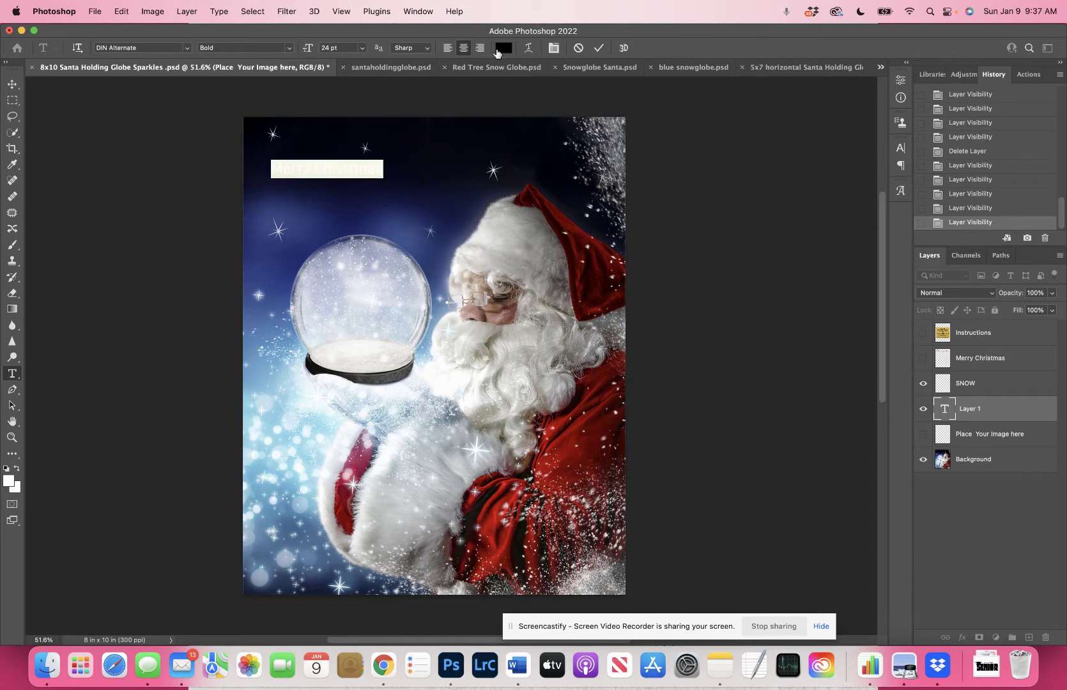
{"action": "left_click", "coordinate": [504, 48]}
{"action": "left_click", "coordinate": [356, 241]}
{"action": "left_click", "coordinate": [656, 242]}
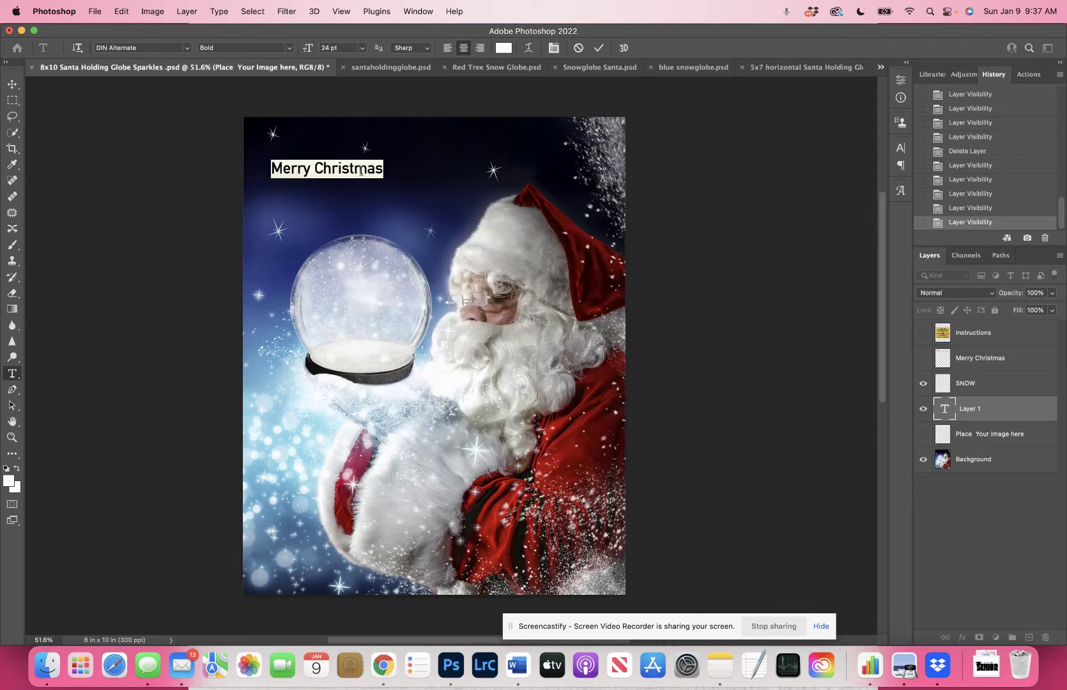
{"action": "left_click", "coordinate": [922, 410]}
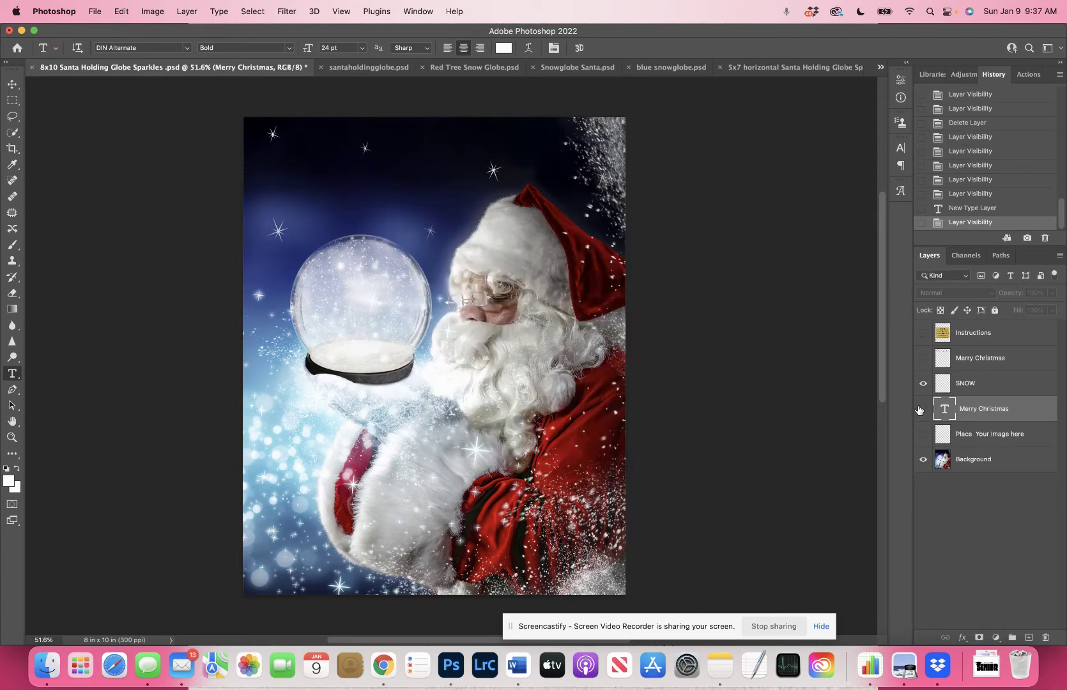
{"action": "left_click", "coordinate": [923, 410]}
{"action": "left_click", "coordinate": [923, 409]}
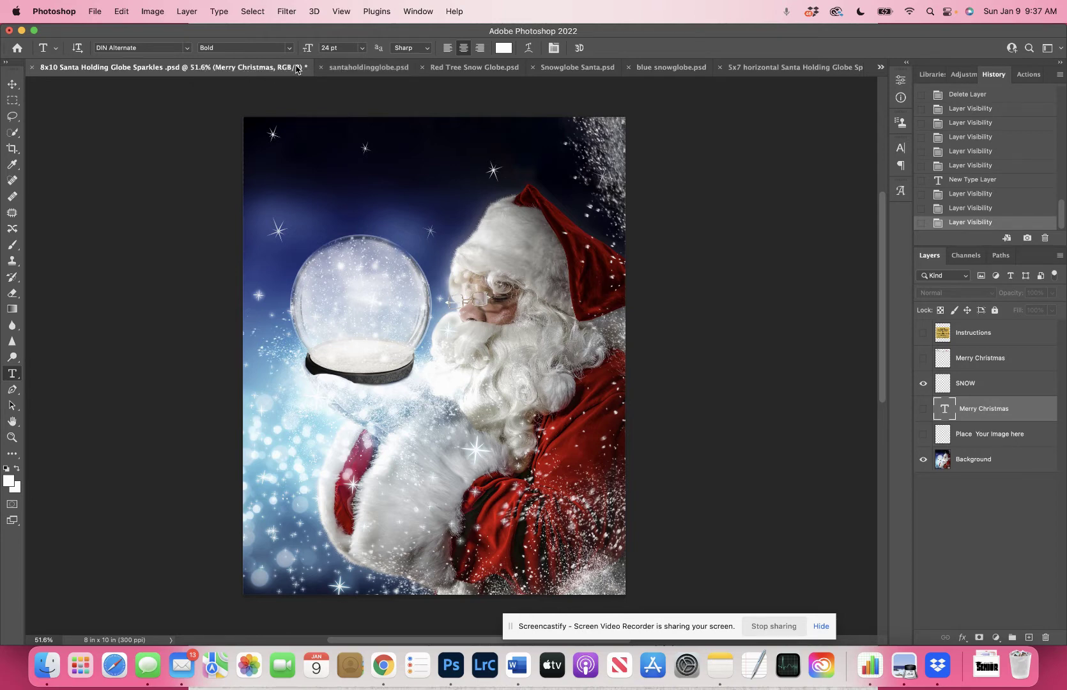
{"action": "left_click", "coordinate": [347, 68]}
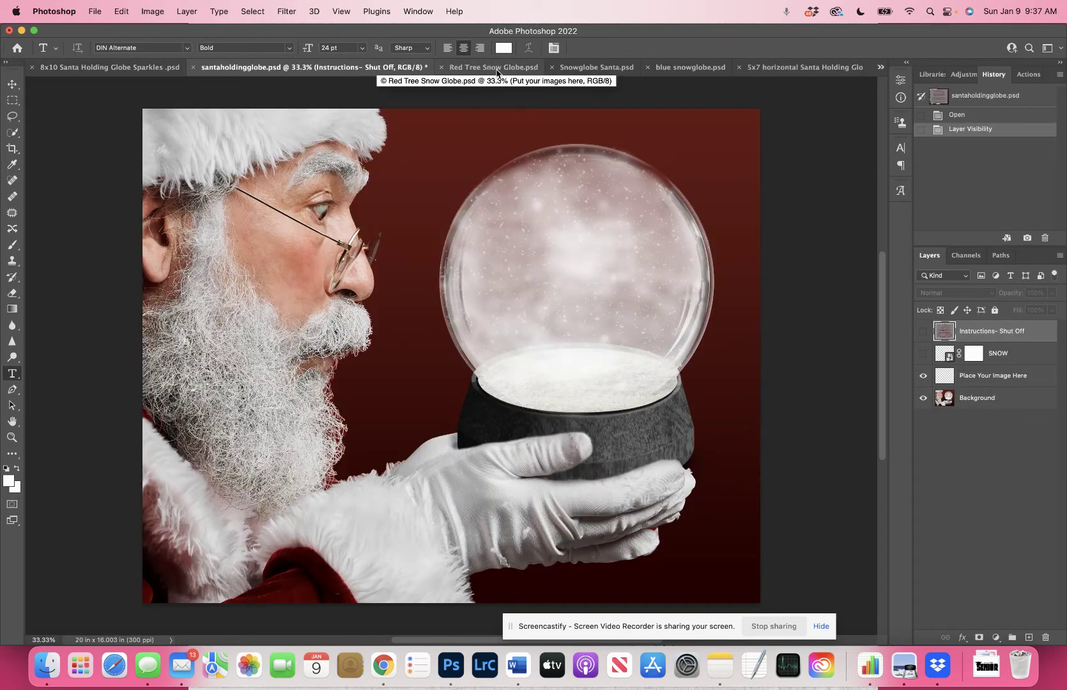
{"action": "left_click", "coordinate": [497, 70]}
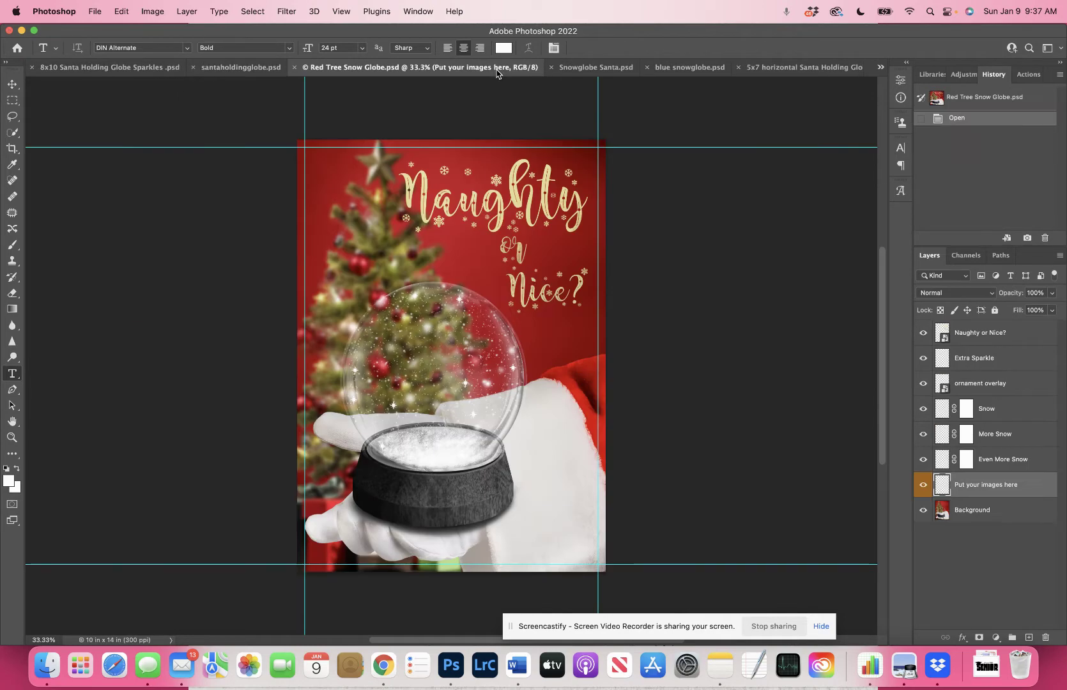
{"action": "left_click", "coordinate": [609, 68]}
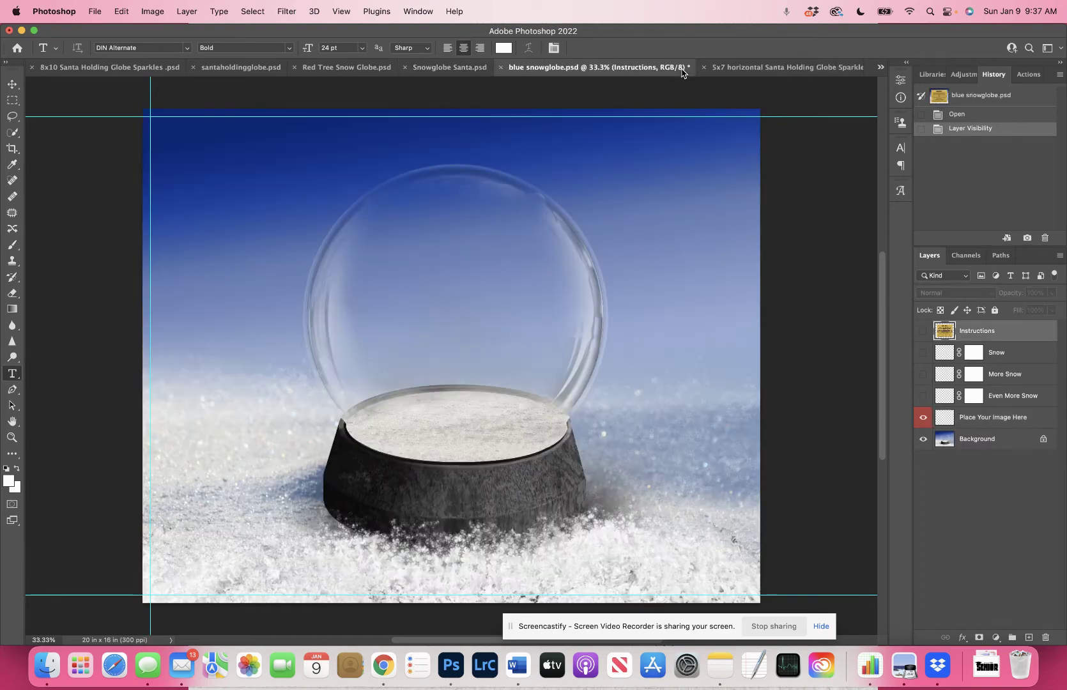
{"action": "left_click", "coordinate": [685, 68]}
{"action": "left_click", "coordinate": [771, 69]}
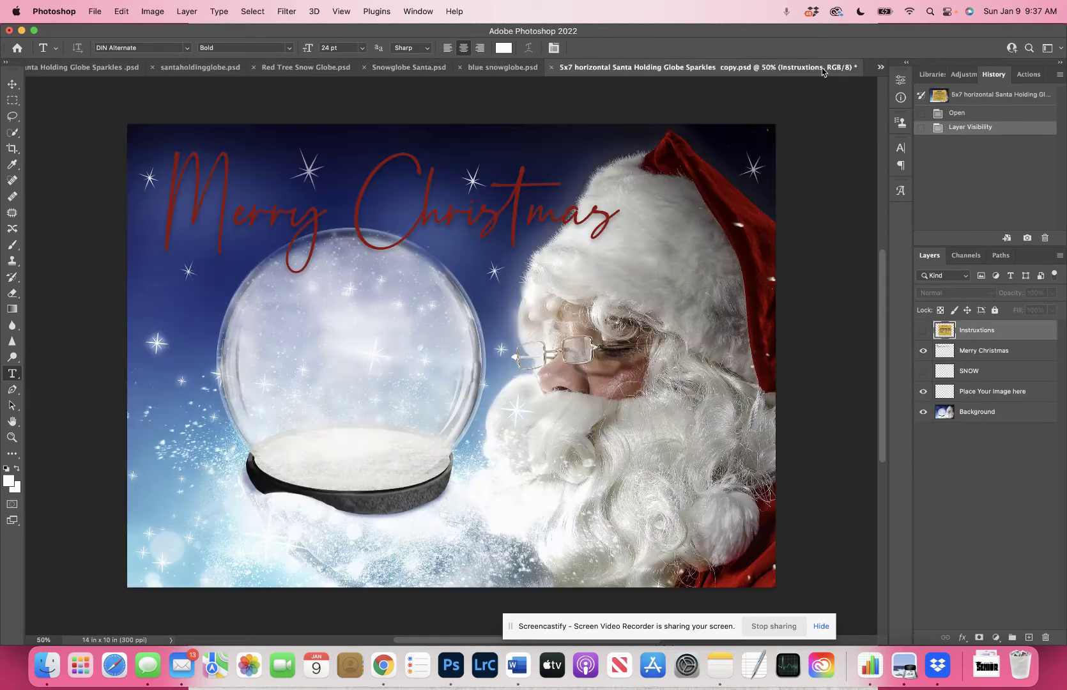
{"action": "left_click", "coordinate": [882, 67]}
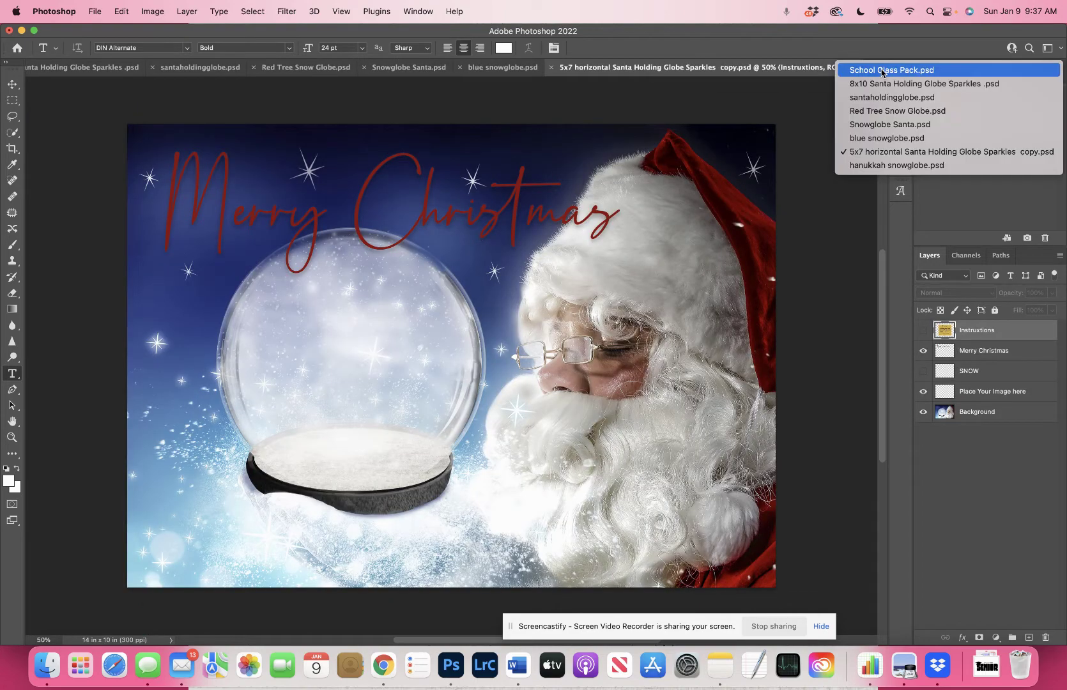
{"action": "left_click", "coordinate": [901, 166]}
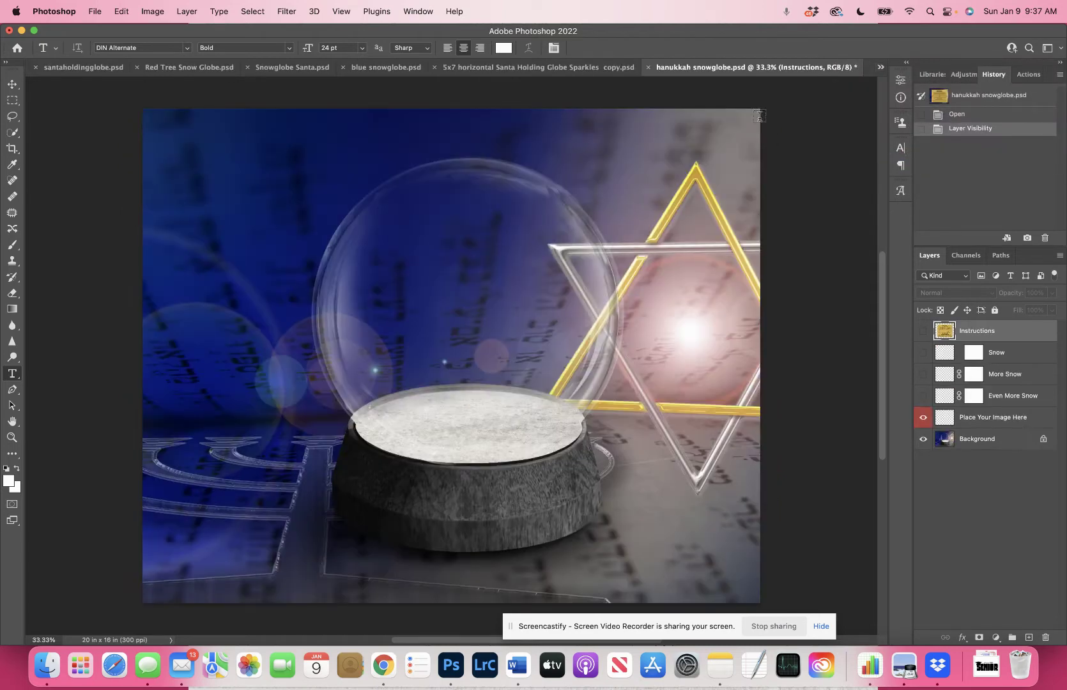
{"action": "left_click", "coordinate": [76, 68]}
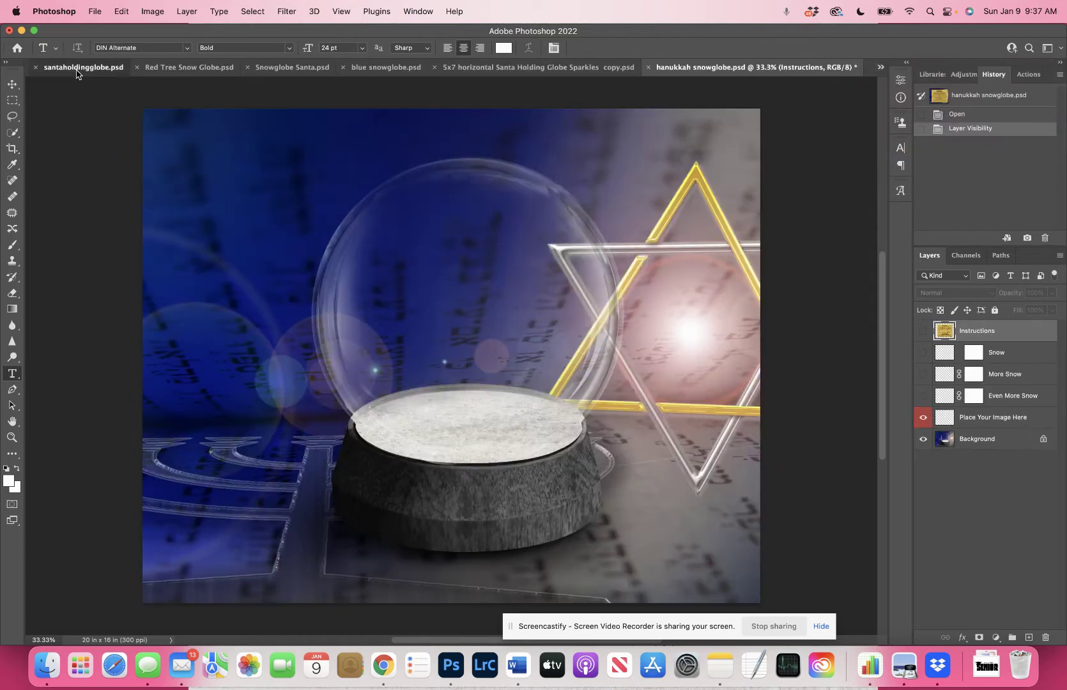
{"action": "left_click", "coordinate": [882, 69]}
{"action": "left_click", "coordinate": [883, 90]}
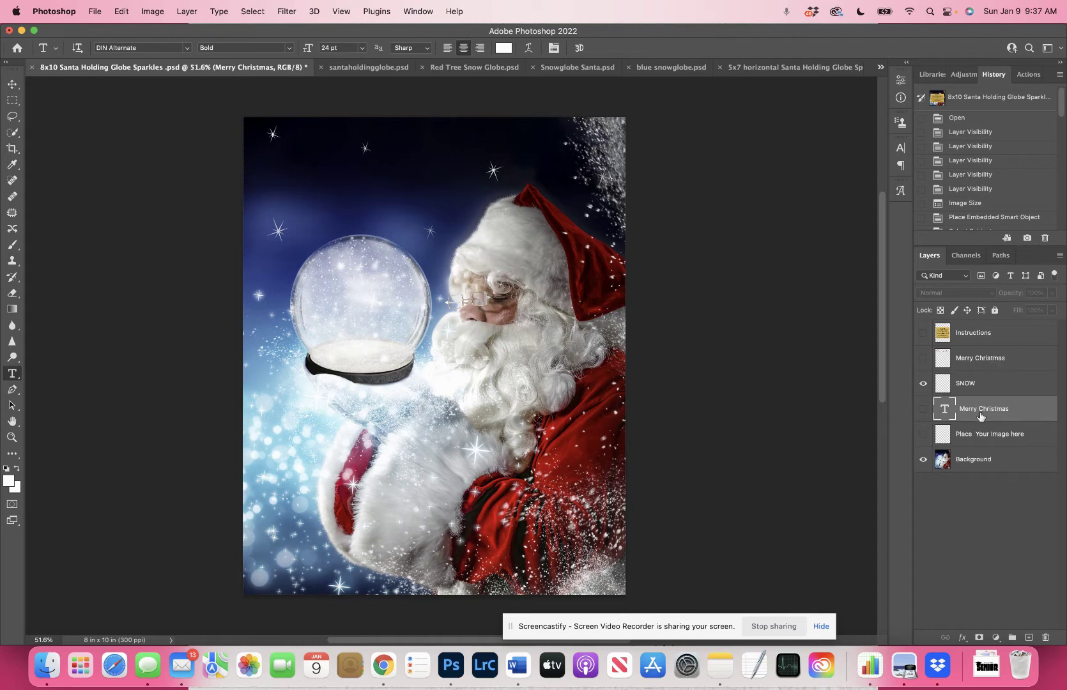
{"action": "left_click", "coordinate": [923, 333]}
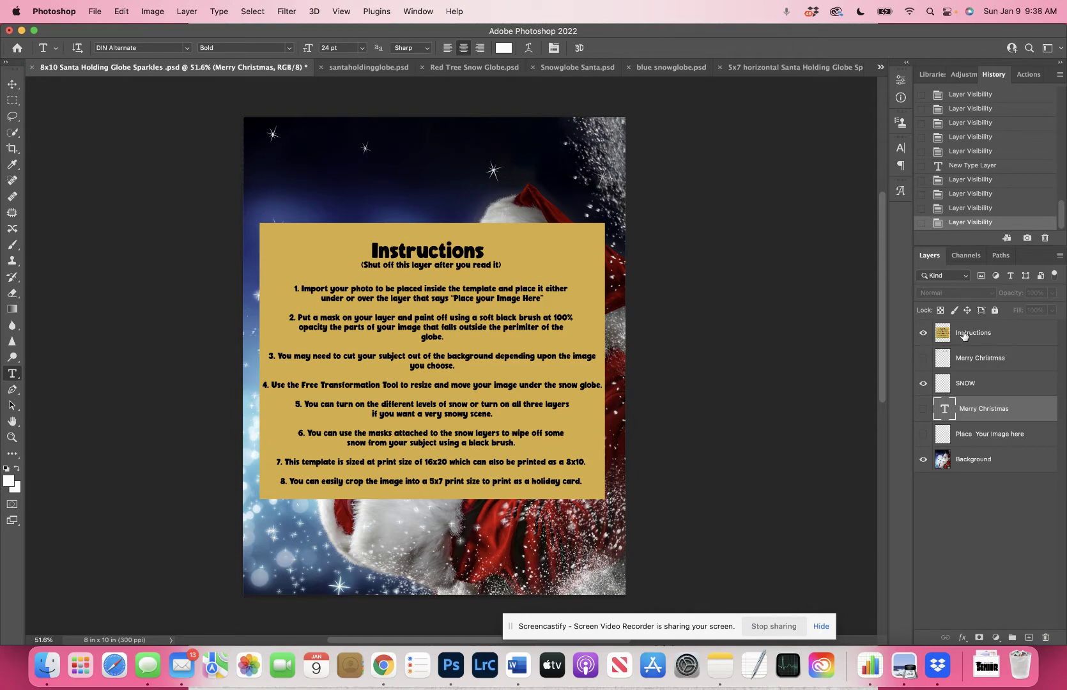
{"action": "left_click", "coordinate": [923, 333]}
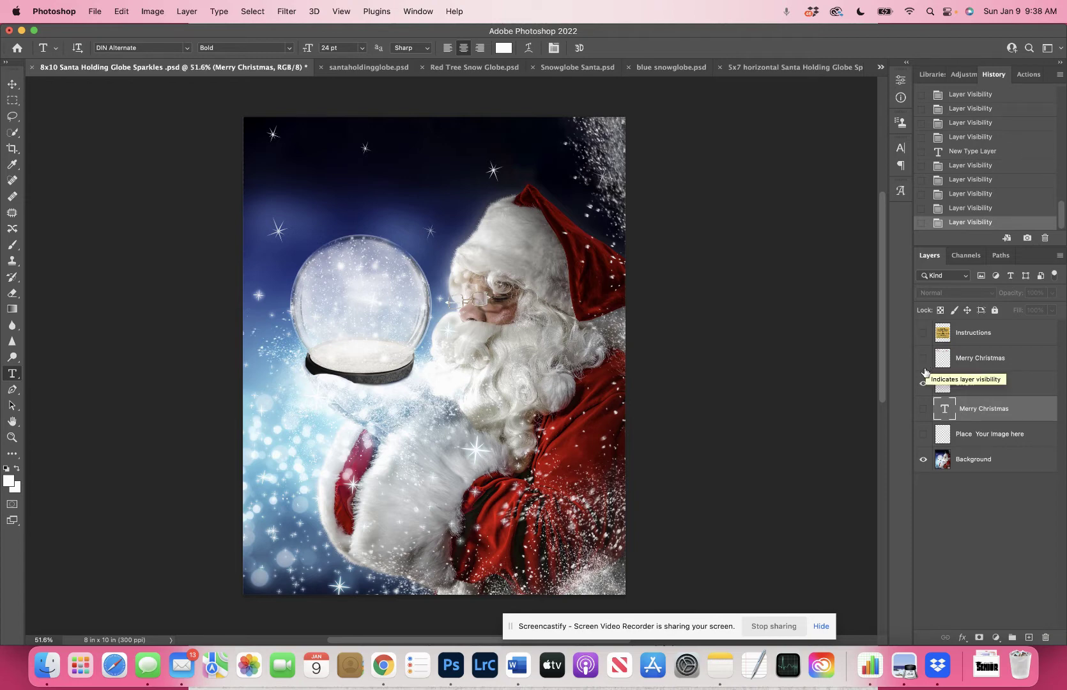
{"action": "left_click", "coordinate": [923, 359]}
{"action": "left_click", "coordinate": [924, 359]}
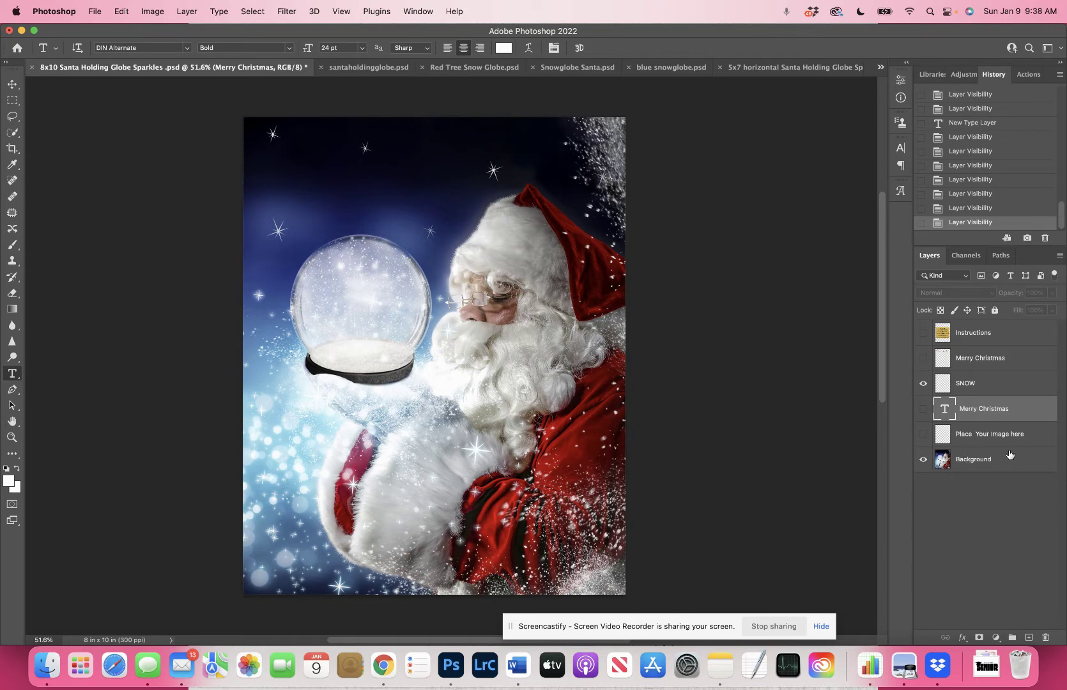
{"action": "left_click", "coordinate": [924, 462]}
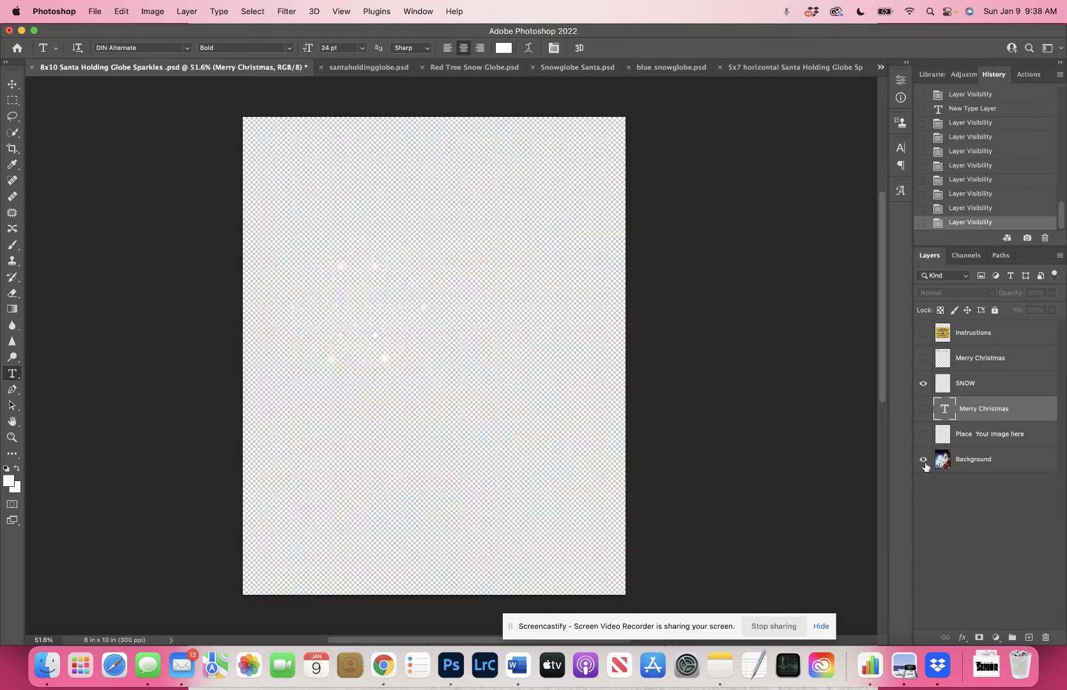
{"action": "left_click", "coordinate": [924, 460]}
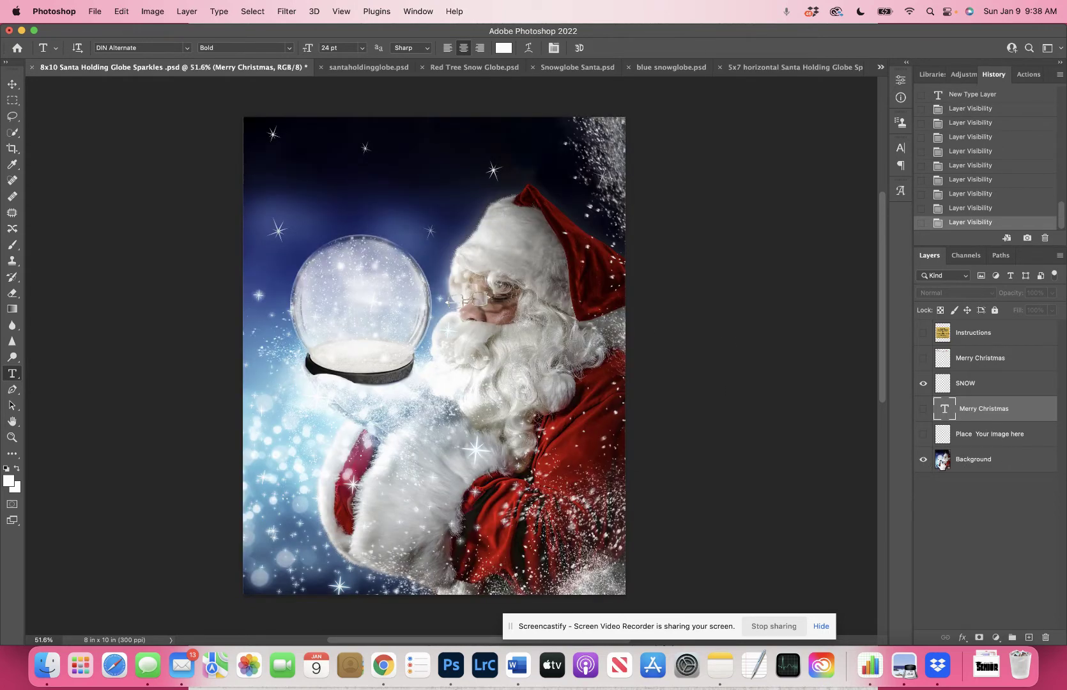
{"action": "left_click", "coordinate": [923, 386]}
{"action": "left_click", "coordinate": [923, 386]}
{"action": "left_click", "coordinate": [923, 385]}
{"action": "left_click", "coordinate": [976, 438]}
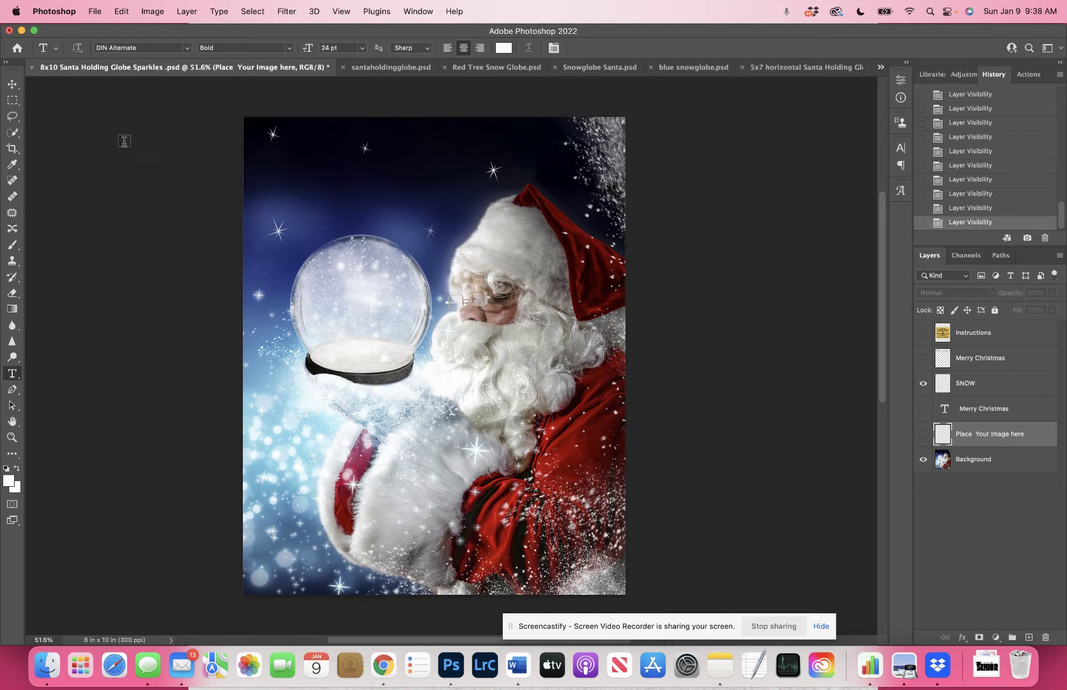
{"action": "left_click", "coordinate": [923, 382]}
- Place cake-2675853_1920.jpg from the PEOPLE TO FILL TEMPLATES folder as an embedded layer
{"action": "left_click", "coordinate": [94, 14]}
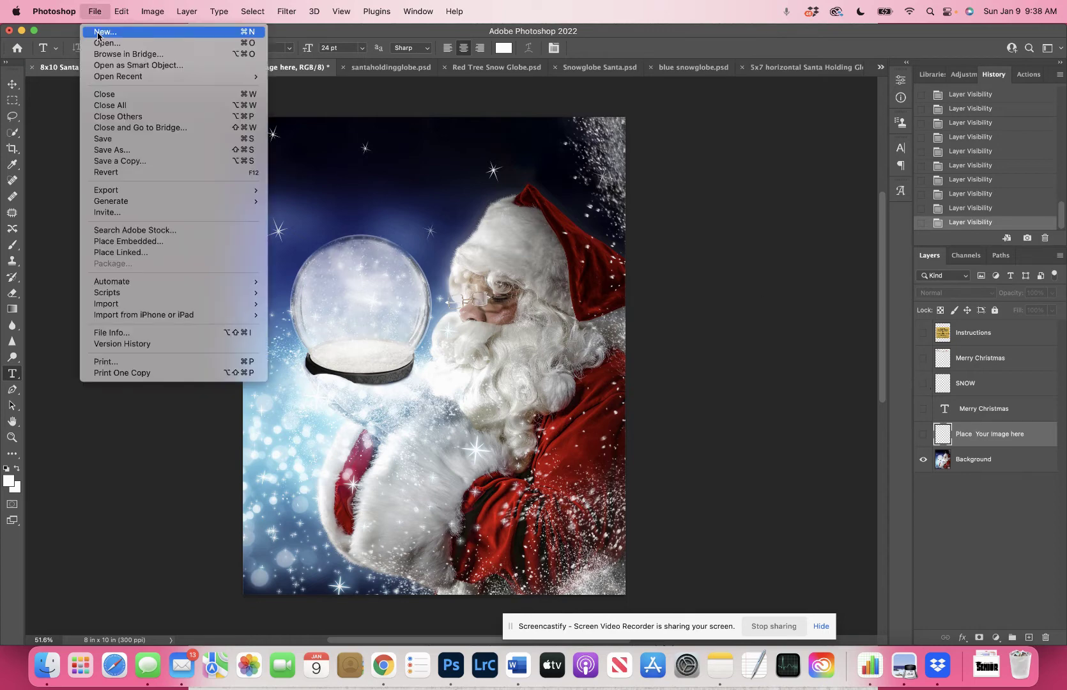
{"action": "left_click", "coordinate": [166, 242]}
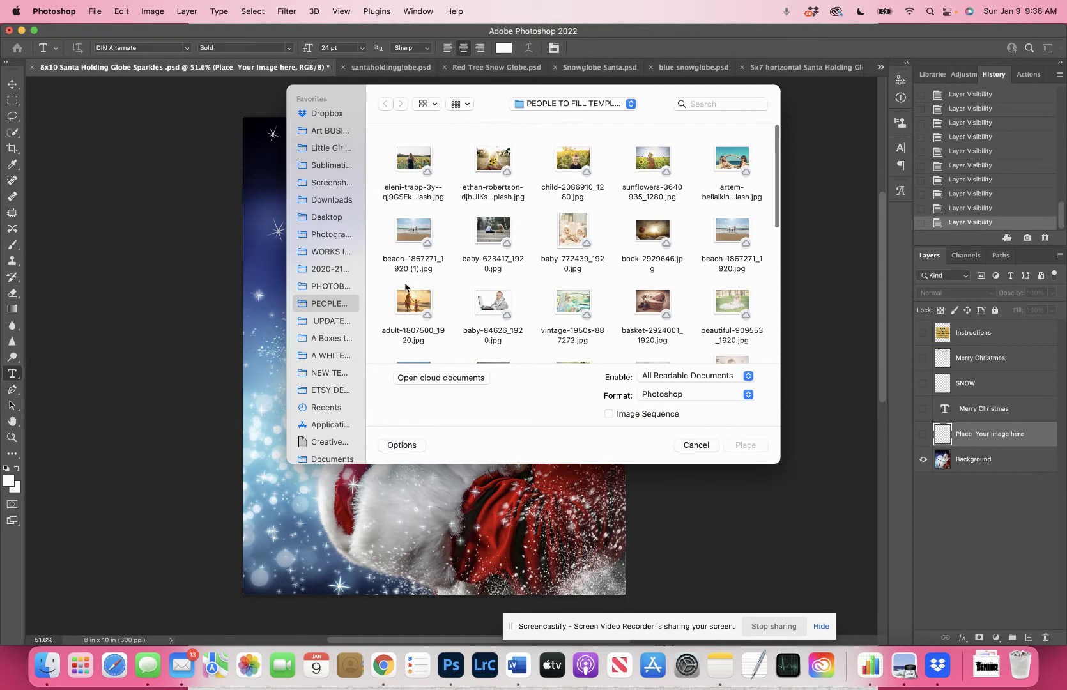
{"action": "scroll", "coordinate": [524, 301], "scroll_direction": "down", "scroll_amount": 5}
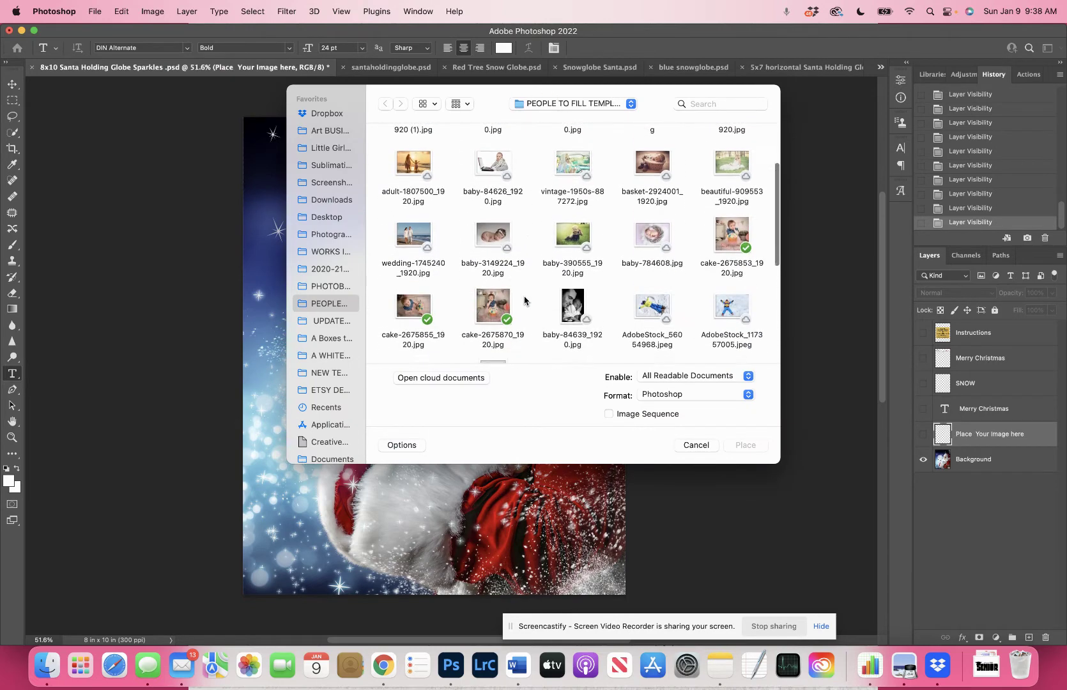
{"action": "left_click", "coordinate": [733, 190]}
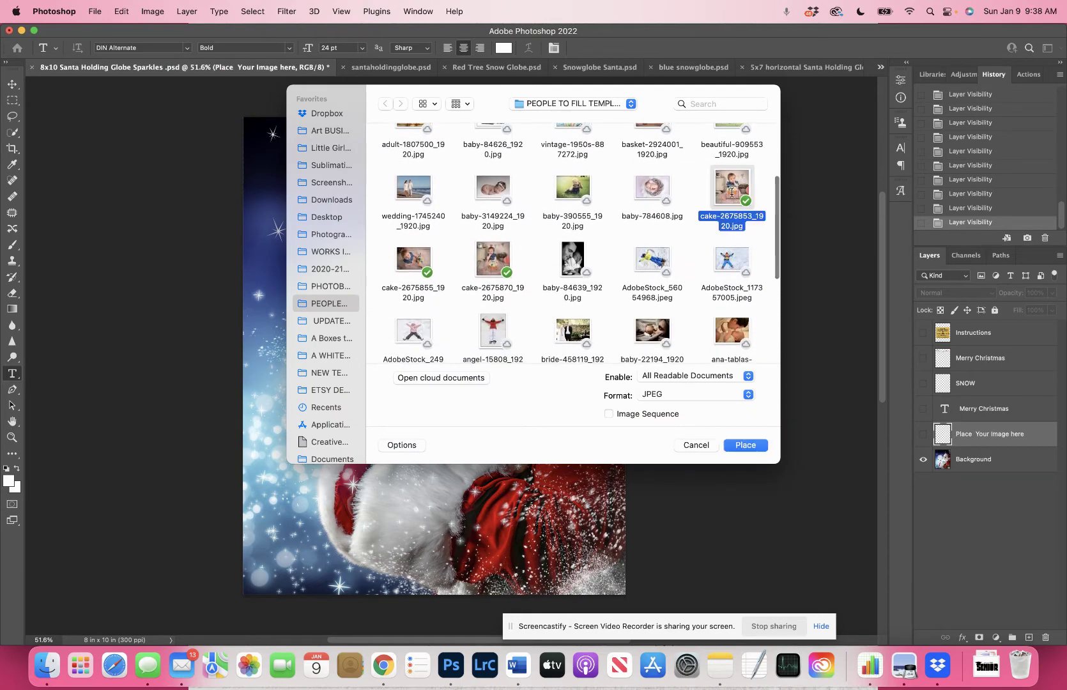
{"action": "left_click", "coordinate": [745, 445]}
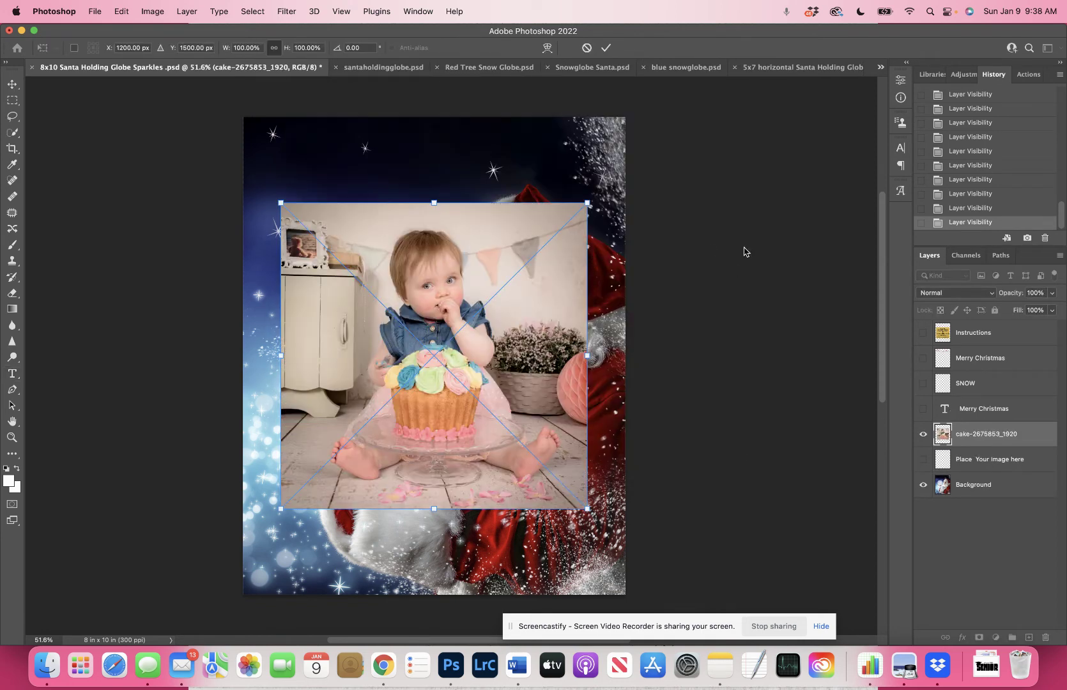
- Commit the cake photo at its size and select the baby and cupcake using Select Subject with Enhance Edge
{"action": "left_click", "coordinate": [606, 48]}
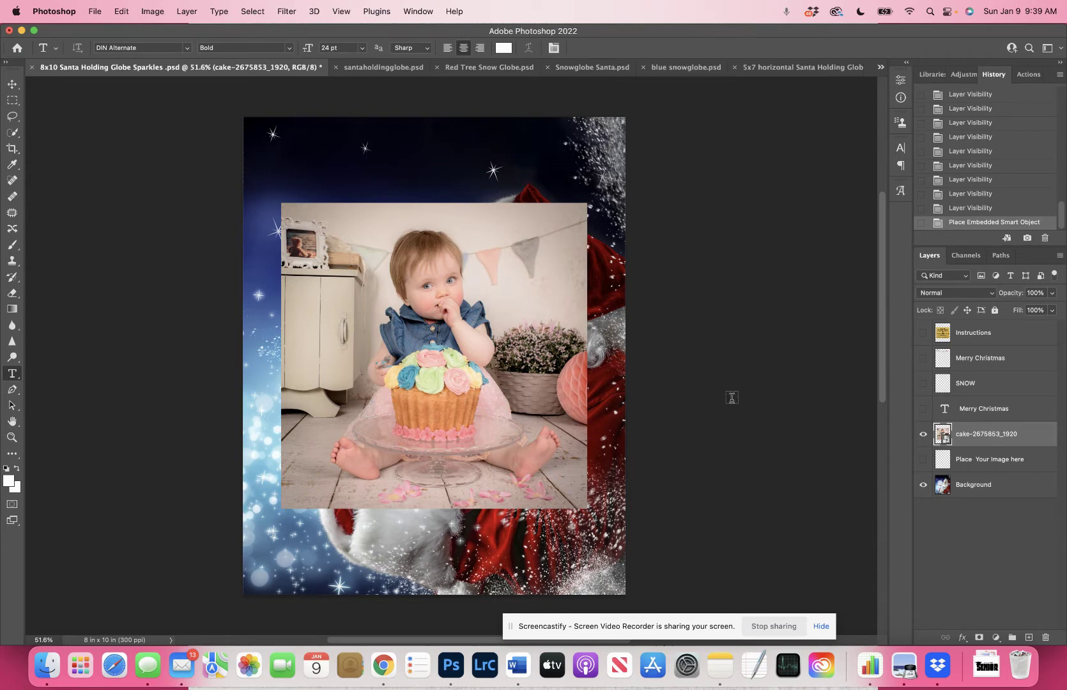
{"action": "left_click", "coordinate": [11, 135]}
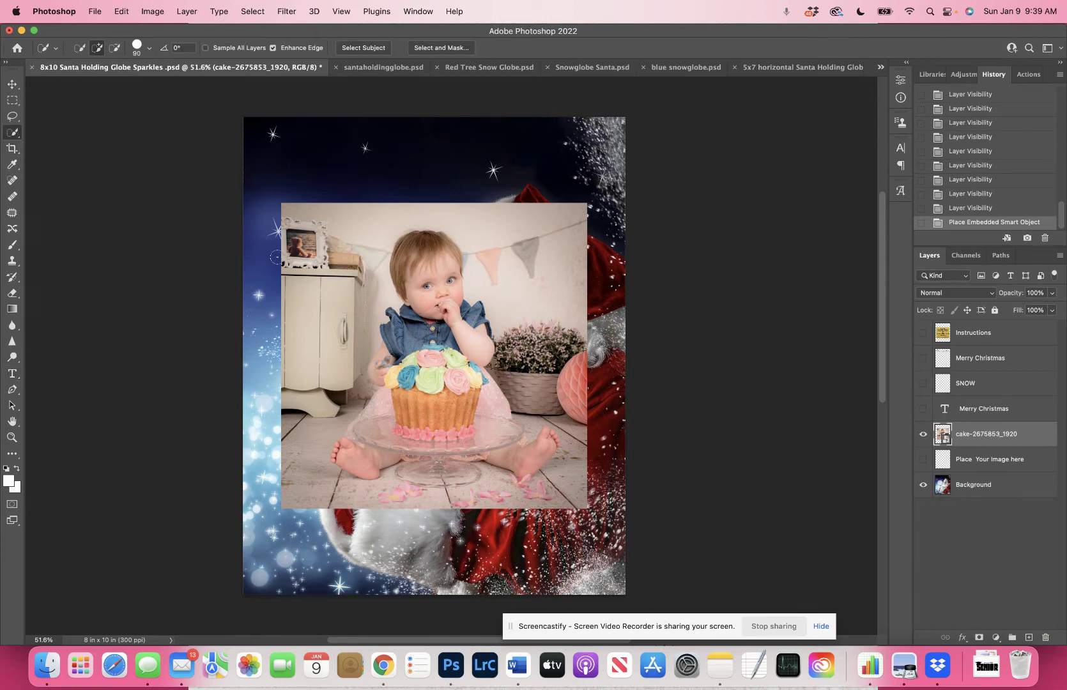
{"action": "mouse_move", "coordinate": [415, 368]}
{"action": "left_mouse_down"}
{"action": "mouse_move", "coordinate": [414, 287]}
{"action": "mouse_move", "coordinate": [425, 277]}
{"action": "mouse_move", "coordinate": [403, 441]}
{"action": "mouse_move", "coordinate": [371, 456]}
{"action": "mouse_move", "coordinate": [464, 437]}
{"action": "mouse_move", "coordinate": [515, 447]}
{"action": "left_mouse_up"}
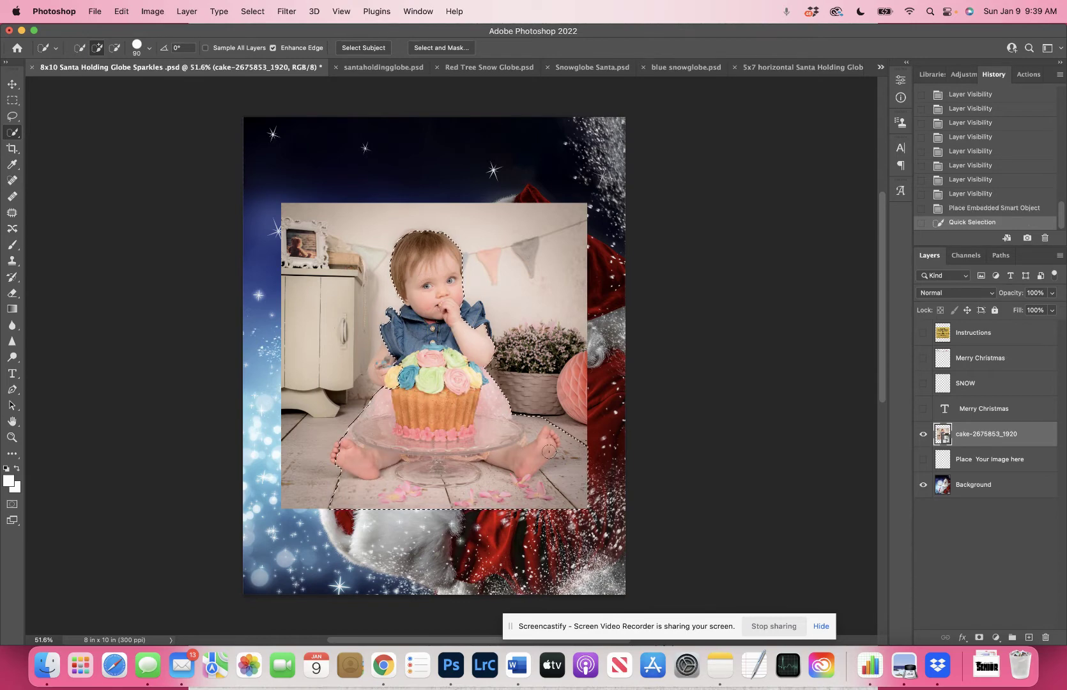
{"action": "key", "text": "super+d"}
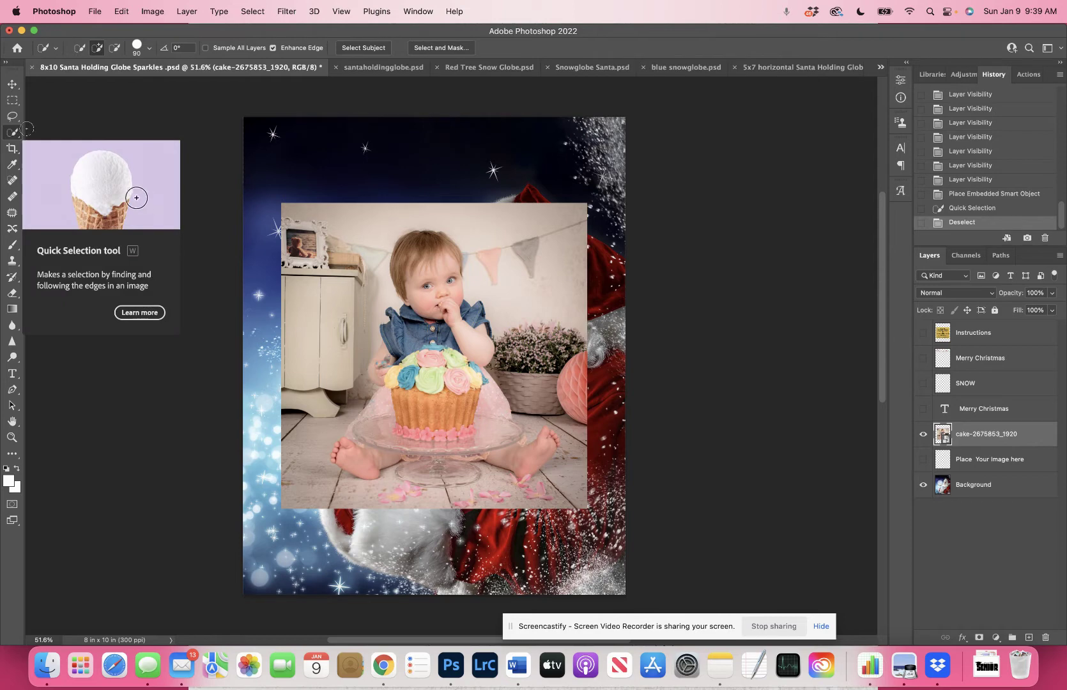
{"action": "left_click", "coordinate": [273, 48]}
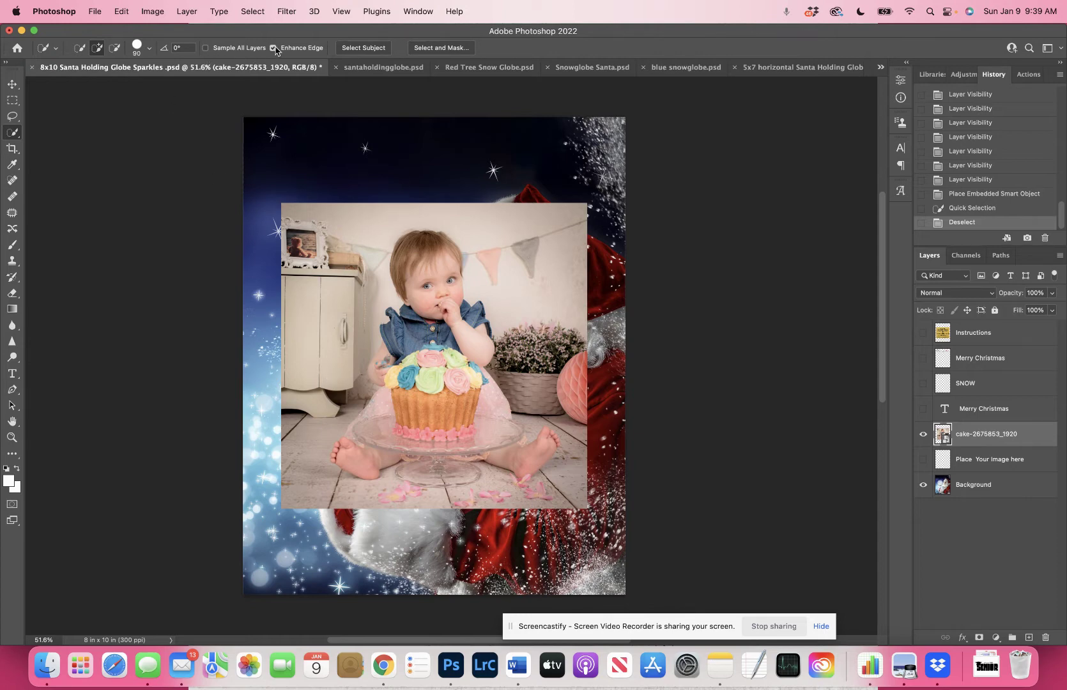
{"action": "left_click", "coordinate": [363, 48]}
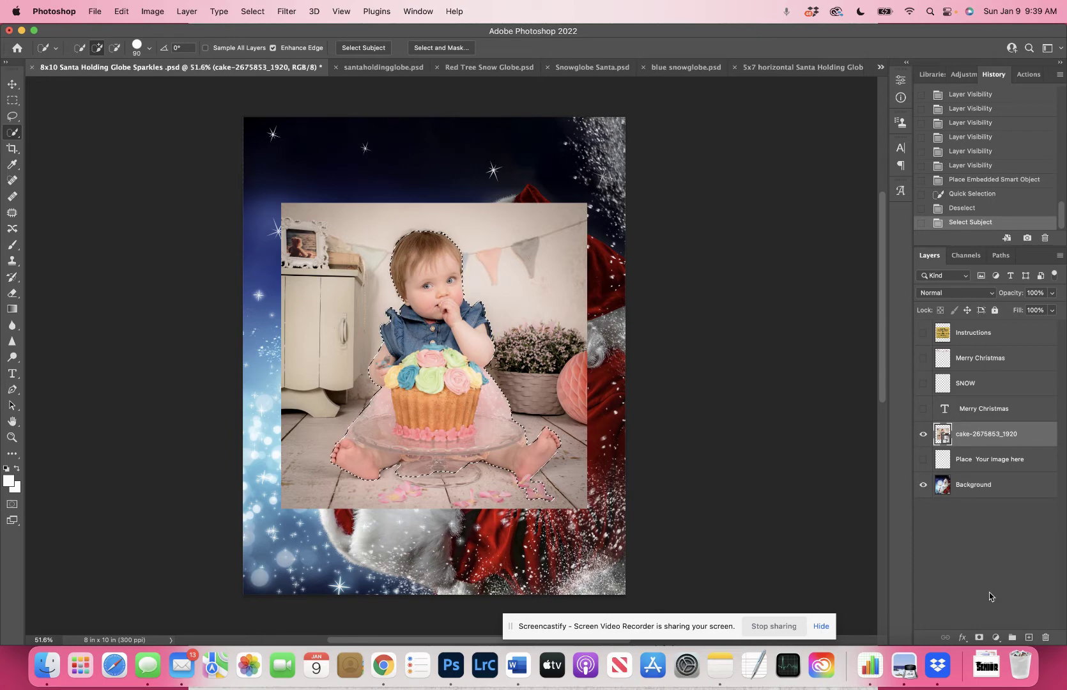
- Mask the photo to the baby selection and set the brush to Soft Round
{"action": "left_click", "coordinate": [980, 639]}
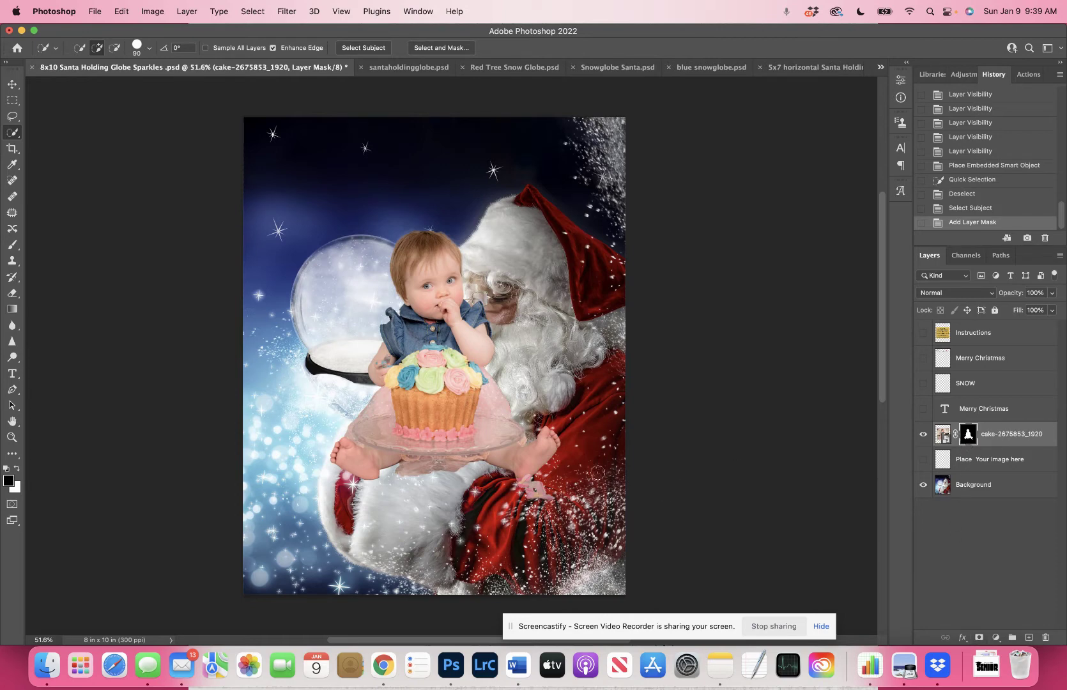
{"action": "key", "text": "b"}
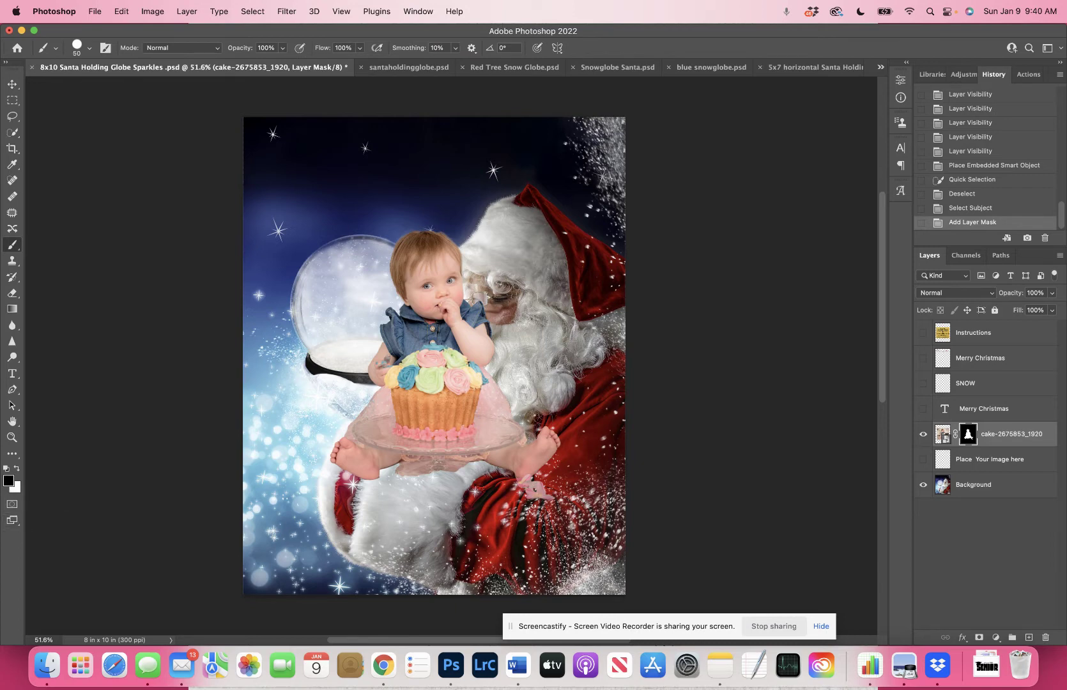
{"action": "left_click_drag", "start_coordinate": [534, 495], "coordinate": [543, 492]}
{"action": "right_click", "coordinate": [362, 327]}
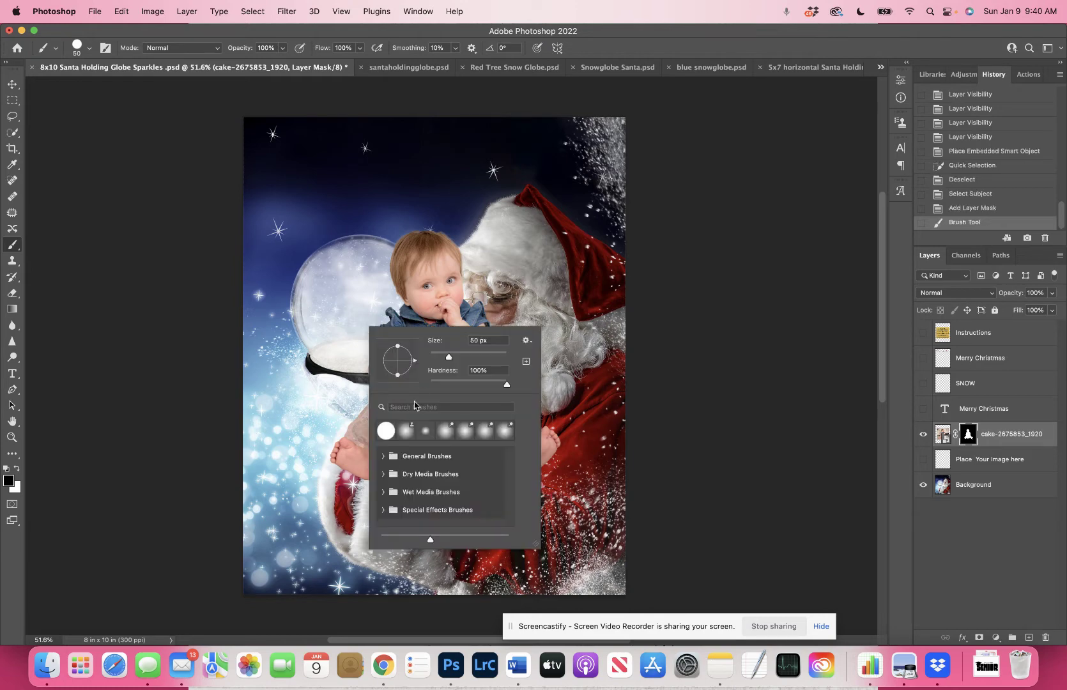
{"action": "left_click", "coordinate": [383, 456]}
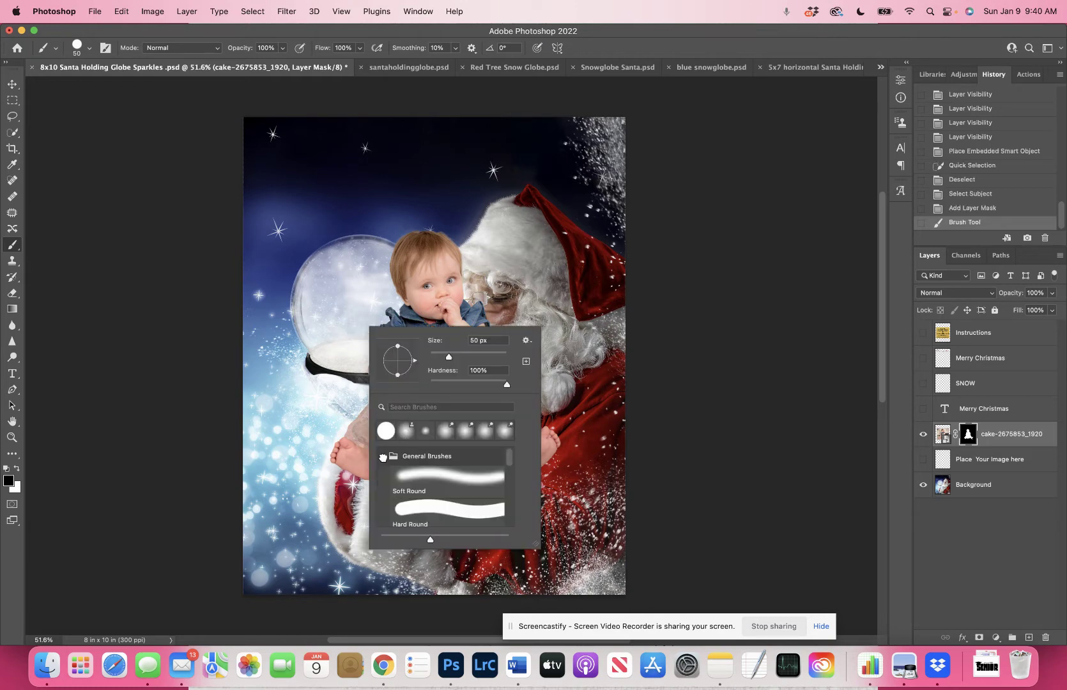
{"action": "left_click", "coordinate": [411, 477]}
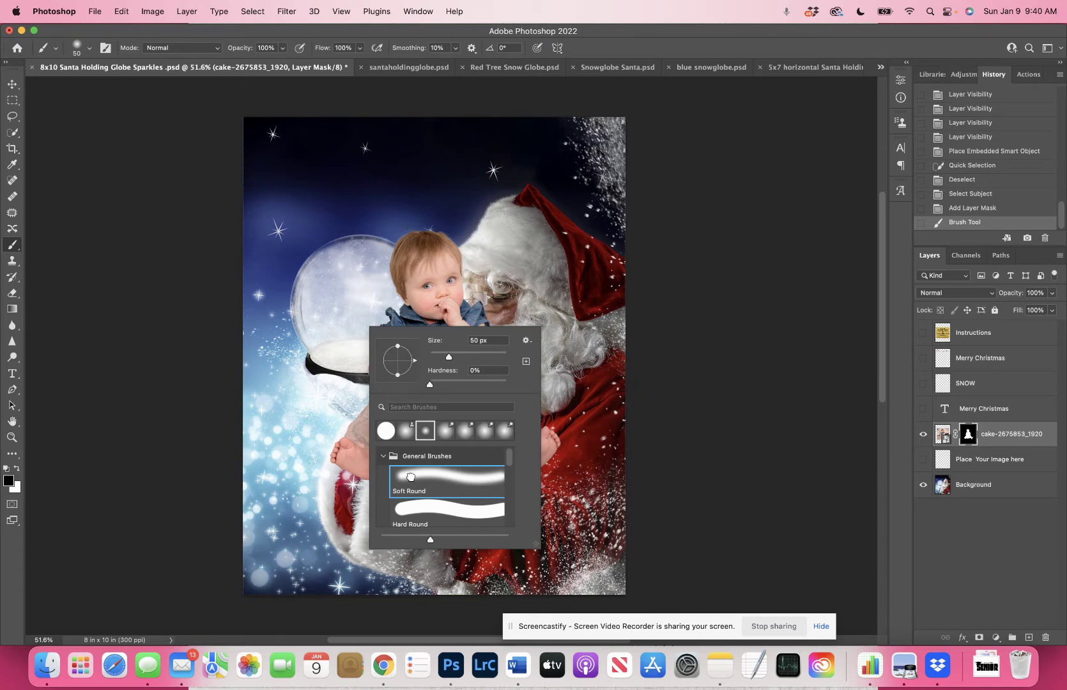
{"action": "left_click", "coordinate": [767, 443]}
- Refine the mask around the foot and cake stand, swapping black and white to hide or reveal
{"action": "mouse_move", "coordinate": [536, 488]}
{"action": "left_mouse_down"}
{"action": "mouse_move", "coordinate": [519, 485]}
{"action": "mouse_move", "coordinate": [532, 486]}
{"action": "left_mouse_up"}
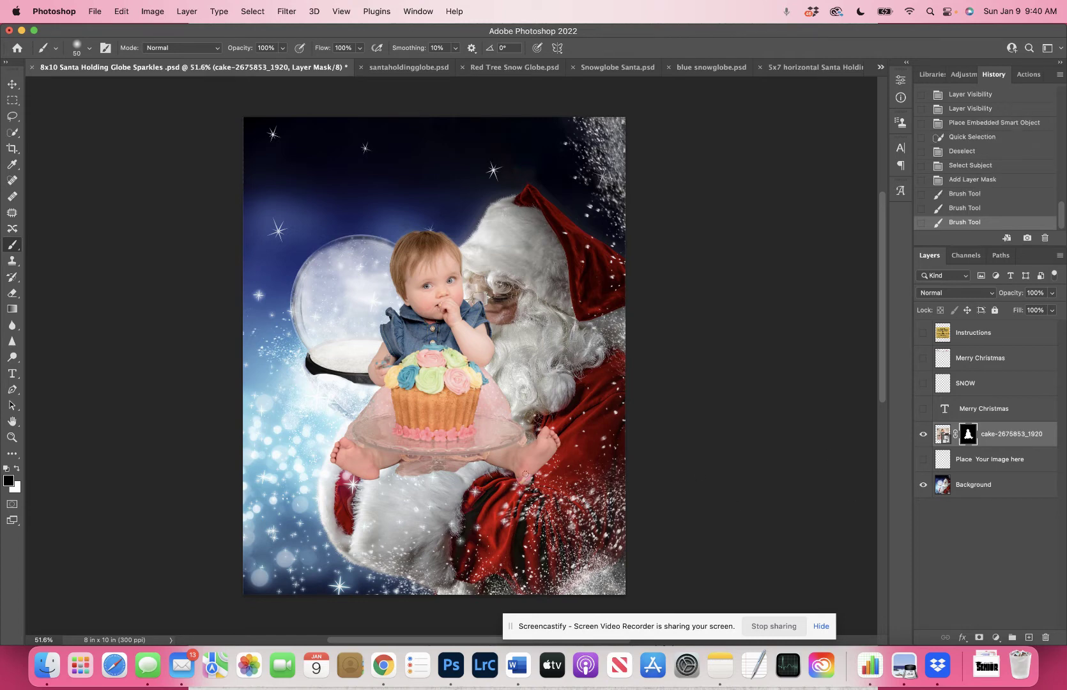
{"action": "key", "text": "x"}
{"action": "mouse_move", "coordinate": [428, 473]}
{"action": "left_mouse_down"}
{"action": "mouse_move", "coordinate": [463, 464]}
{"action": "mouse_move", "coordinate": [406, 469]}
{"action": "mouse_move", "coordinate": [430, 483]}
{"action": "mouse_move", "coordinate": [465, 464]}
{"action": "mouse_move", "coordinate": [428, 478]}
{"action": "mouse_move", "coordinate": [411, 472]}
{"action": "mouse_move", "coordinate": [440, 482]}
{"action": "left_mouse_up"}
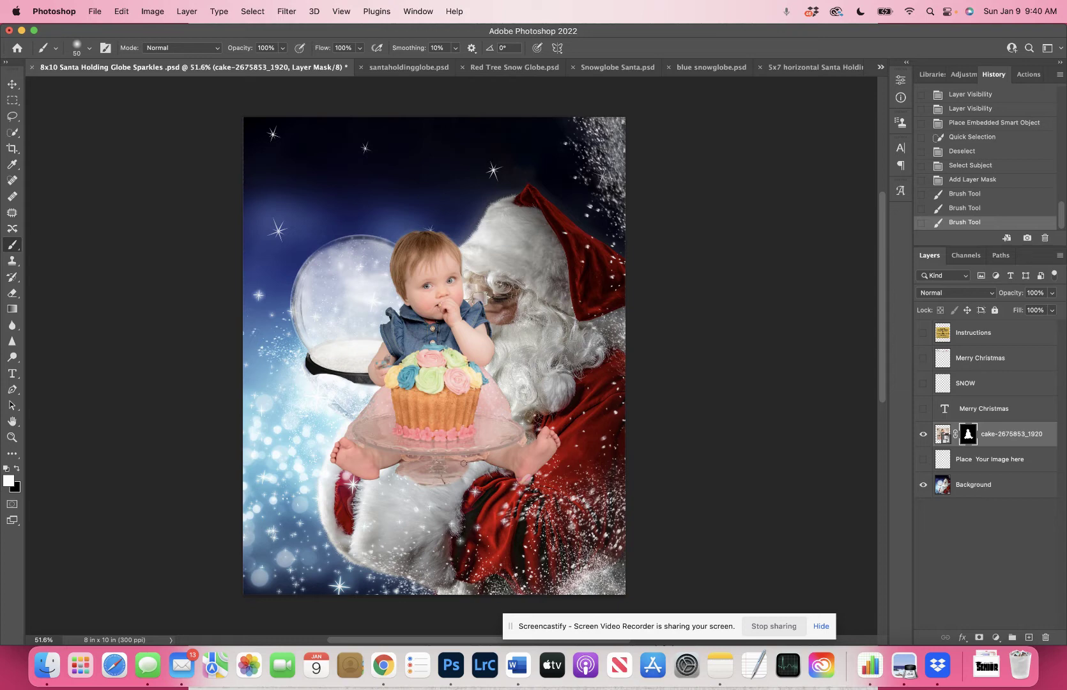
{"action": "left_click", "coordinate": [435, 473]}
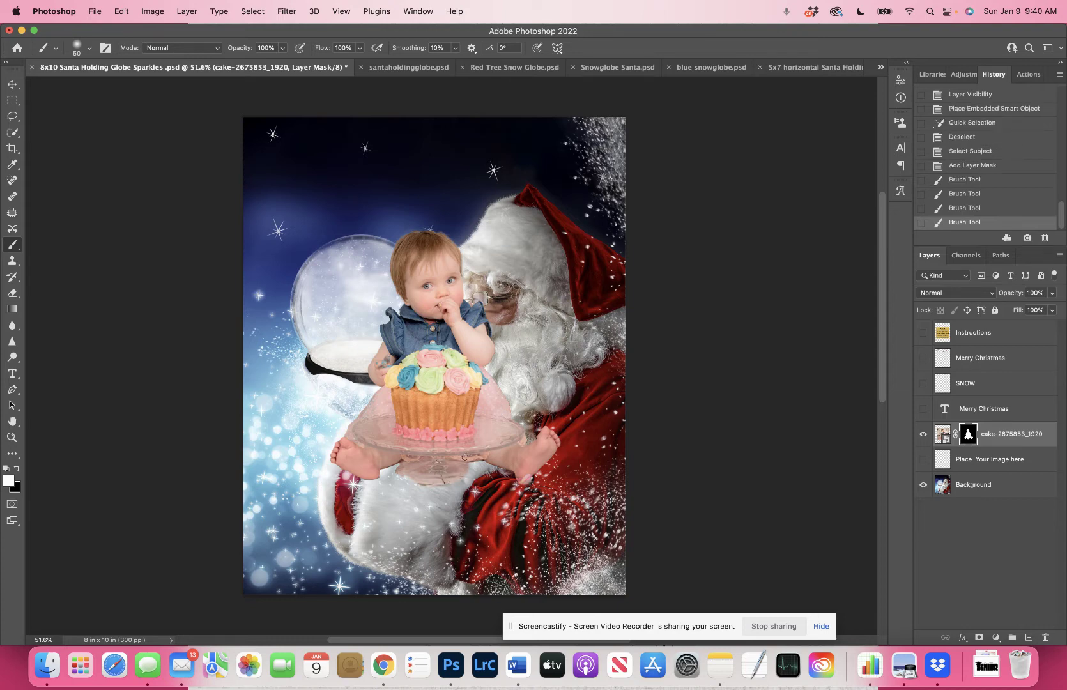
{"action": "key", "text": "x"}
{"action": "mouse_move", "coordinate": [393, 478]}
{"action": "left_mouse_down"}
{"action": "mouse_move", "coordinate": [448, 479]}
{"action": "mouse_move", "coordinate": [425, 486]}
{"action": "mouse_move", "coordinate": [420, 473]}
{"action": "mouse_move", "coordinate": [457, 466]}
{"action": "mouse_move", "coordinate": [401, 470]}
{"action": "left_mouse_up"}
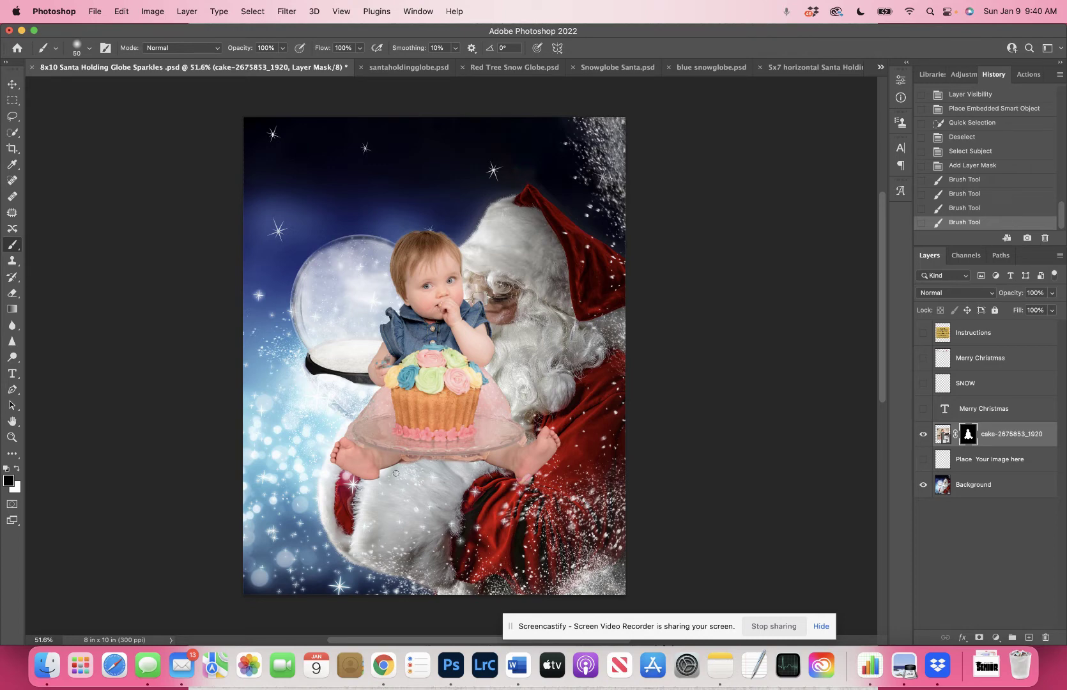
{"action": "left_click_drag", "start_coordinate": [386, 474], "coordinate": [392, 478]}
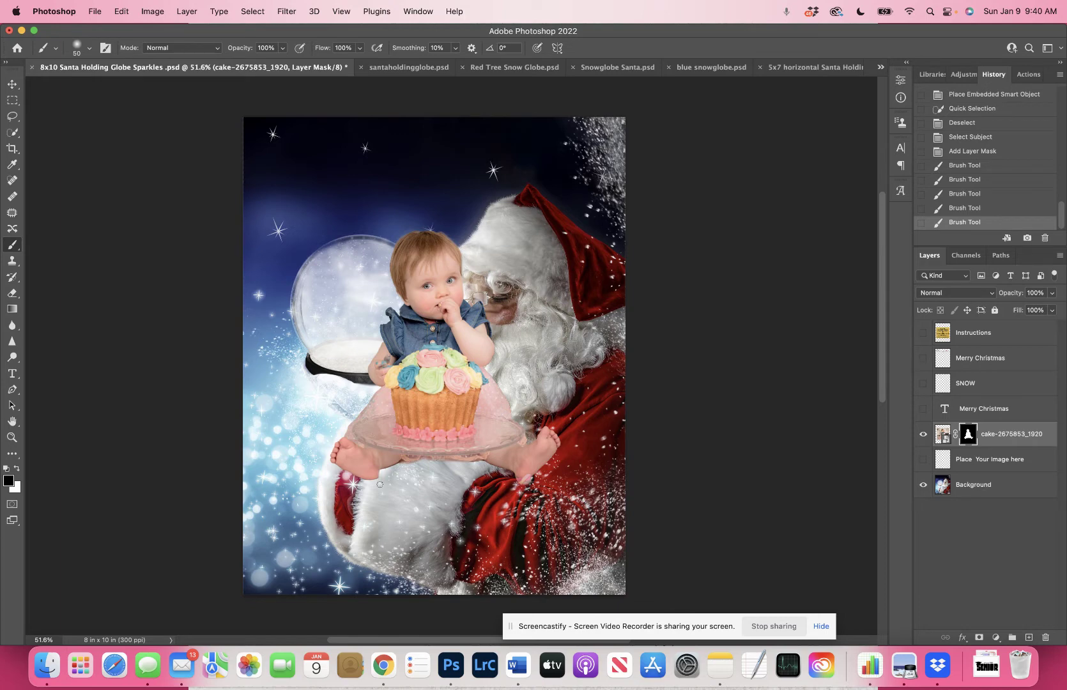
{"action": "left_click", "coordinate": [380, 481]}
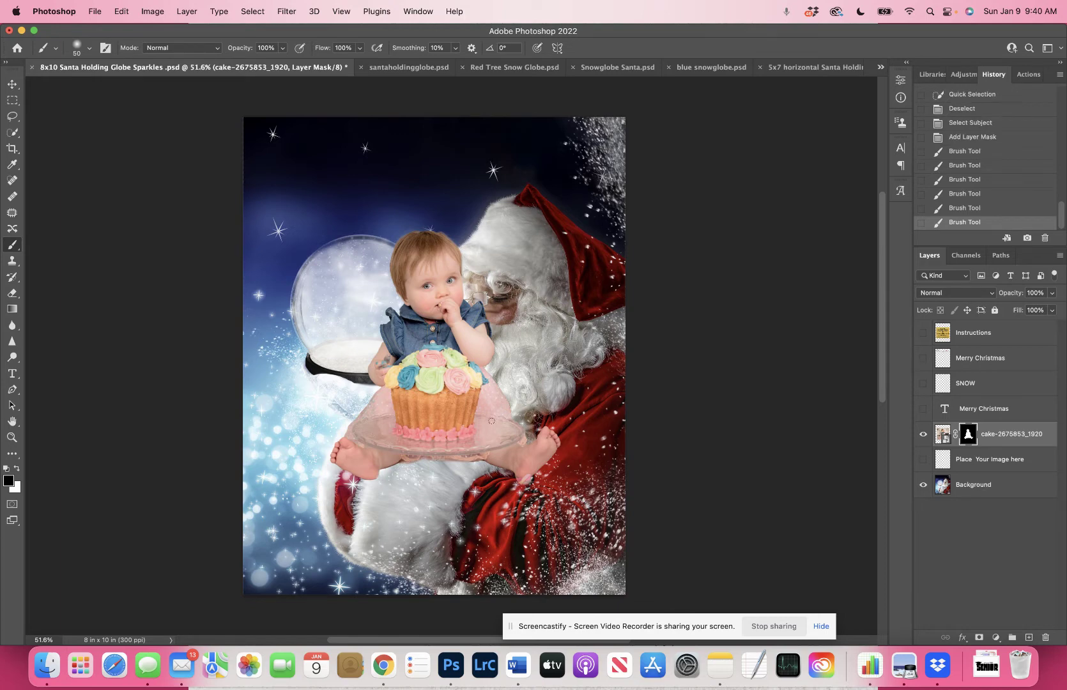
{"action": "left_click", "coordinate": [990, 441]}
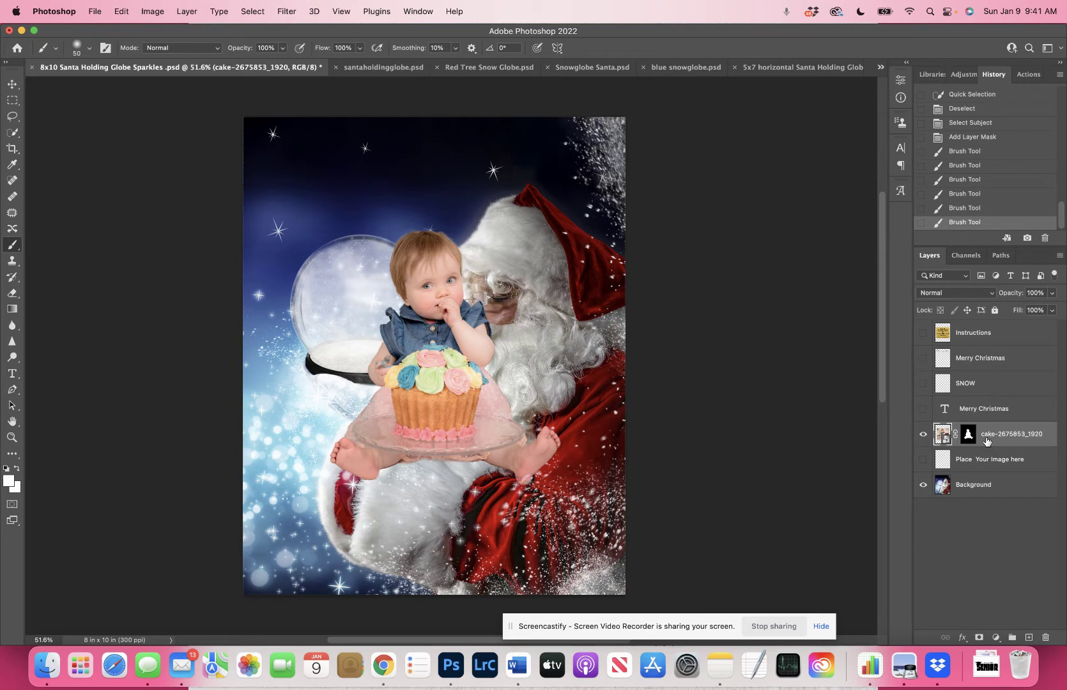
- Free-transform the baby photo down to about 44.67% and move it into the snow globe
{"action": "key", "text": "ctrl+t"}
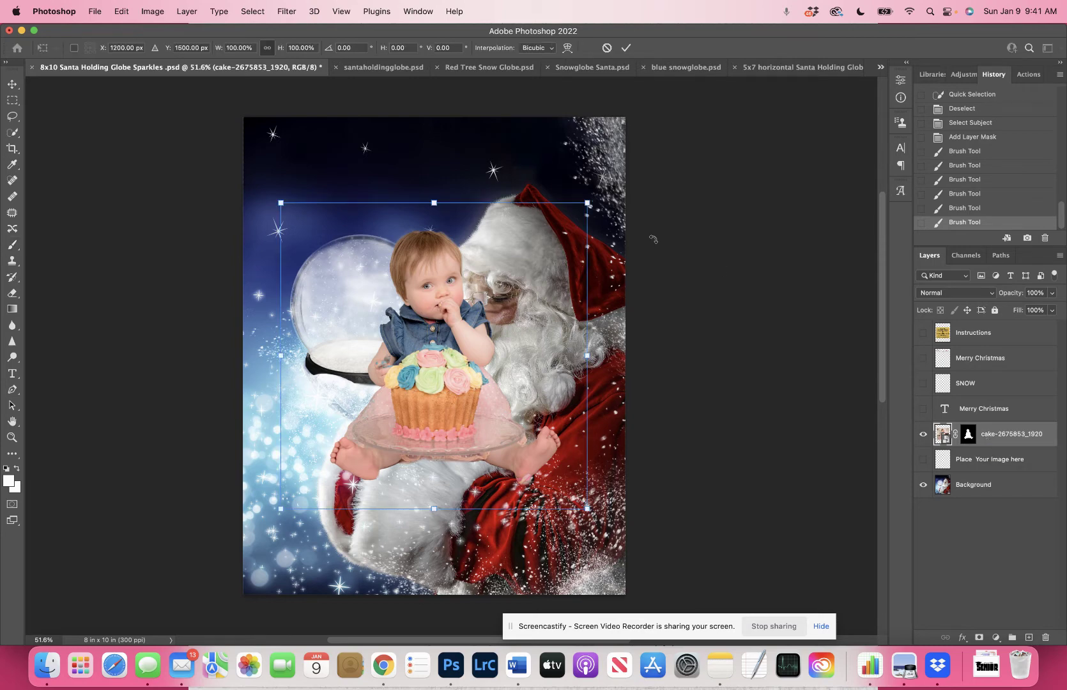
{"action": "left_click_drag", "start_coordinate": [588, 203], "coordinate": [418, 333]}
{"action": "left_click_drag", "start_coordinate": [358, 442], "coordinate": [354, 317]}
{"action": "left_click_drag", "start_coordinate": [434, 230], "coordinate": [402, 255]}
{"action": "left_click_drag", "start_coordinate": [349, 317], "coordinate": [370, 307]}
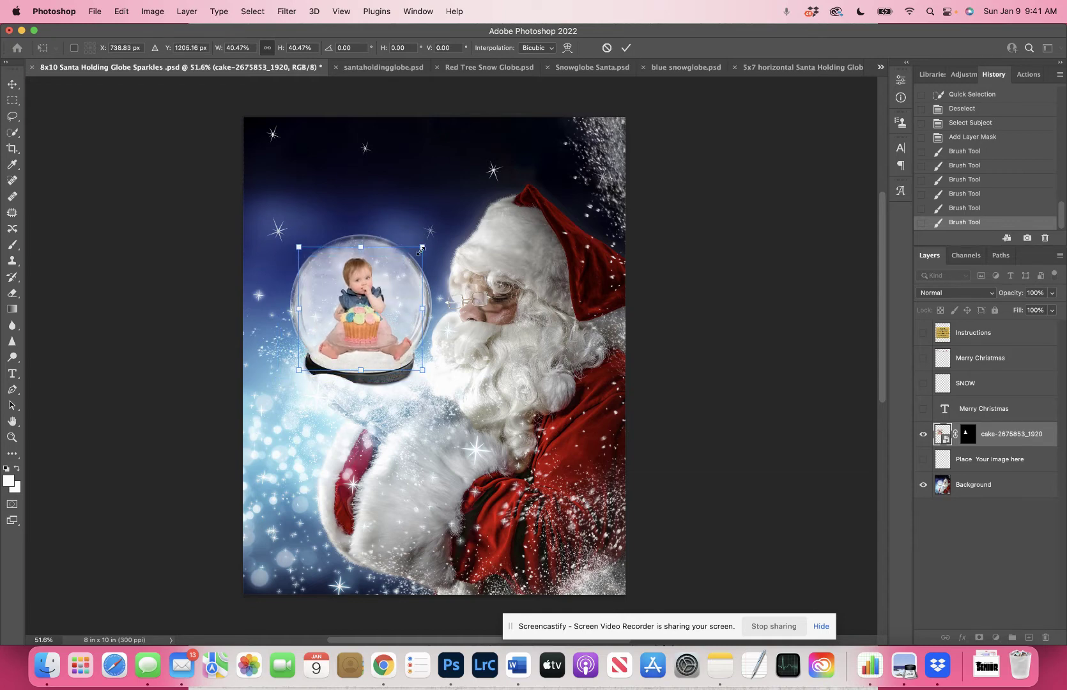
{"action": "mouse_move", "coordinate": [423, 247]}
{"action": "left_mouse_down"}
{"action": "mouse_move", "coordinate": [448, 214]}
{"action": "mouse_move", "coordinate": [446, 235]}
{"action": "mouse_move", "coordinate": [428, 245]}
{"action": "mouse_move", "coordinate": [468, 209]}
{"action": "mouse_move", "coordinate": [440, 239]}
{"action": "left_mouse_up"}
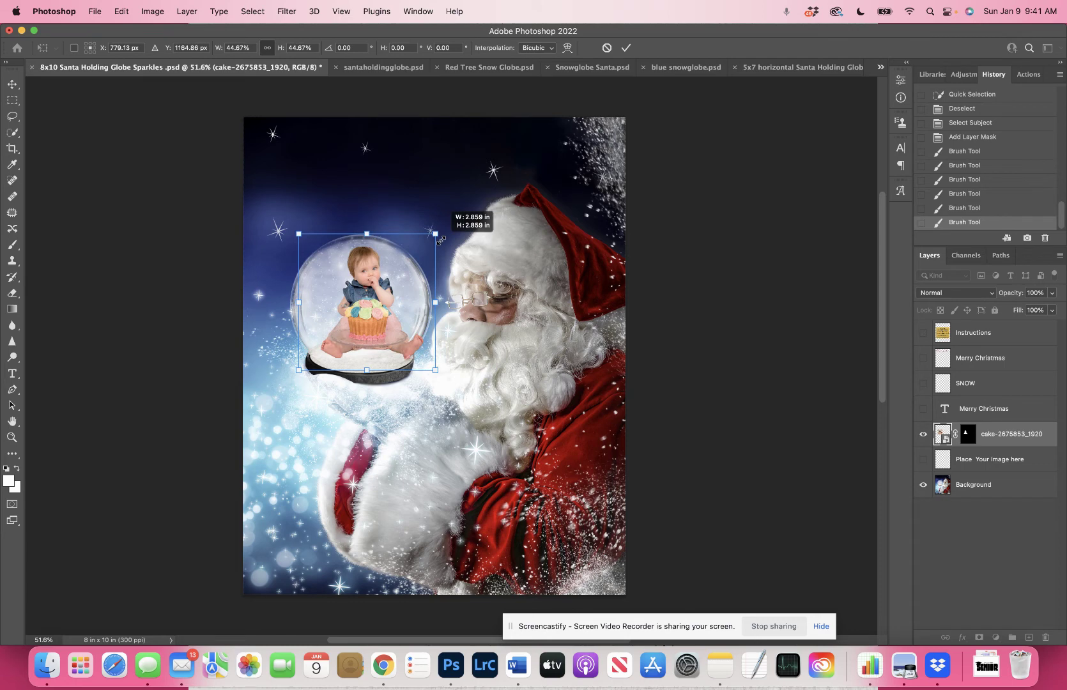
{"action": "mouse_move", "coordinate": [440, 240]}
{"action": "left_mouse_down"}
{"action": "mouse_move", "coordinate": [483, 188]}
{"action": "mouse_move", "coordinate": [452, 178]}
{"action": "mouse_move", "coordinate": [361, 192]}
{"action": "mouse_move", "coordinate": [509, 211]}
{"action": "mouse_move", "coordinate": [513, 273]}
{"action": "mouse_move", "coordinate": [404, 220]}
{"action": "mouse_move", "coordinate": [434, 219]}
{"action": "left_mouse_up"}
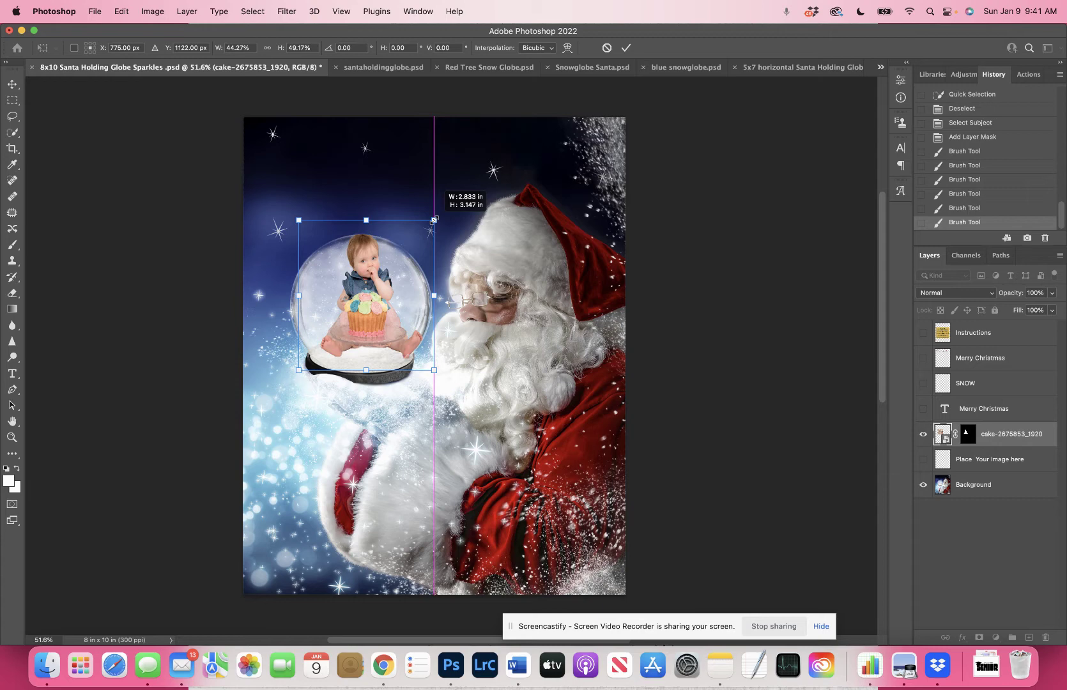
{"action": "left_click_drag", "start_coordinate": [434, 219], "coordinate": [441, 228]}
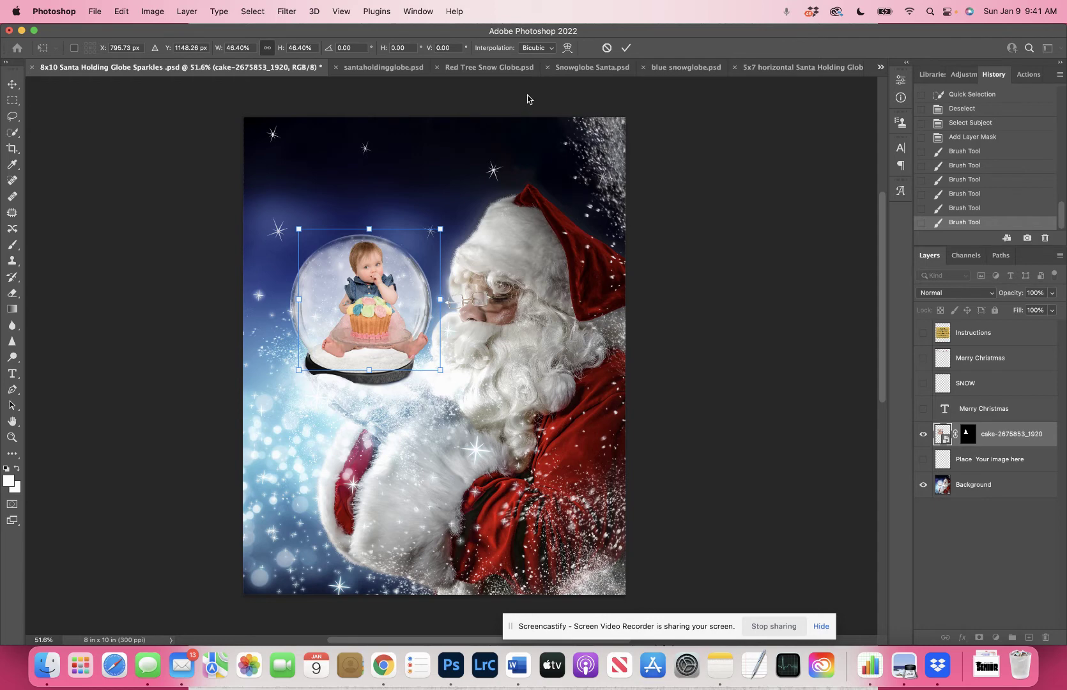
{"action": "key", "text": "super+z"}
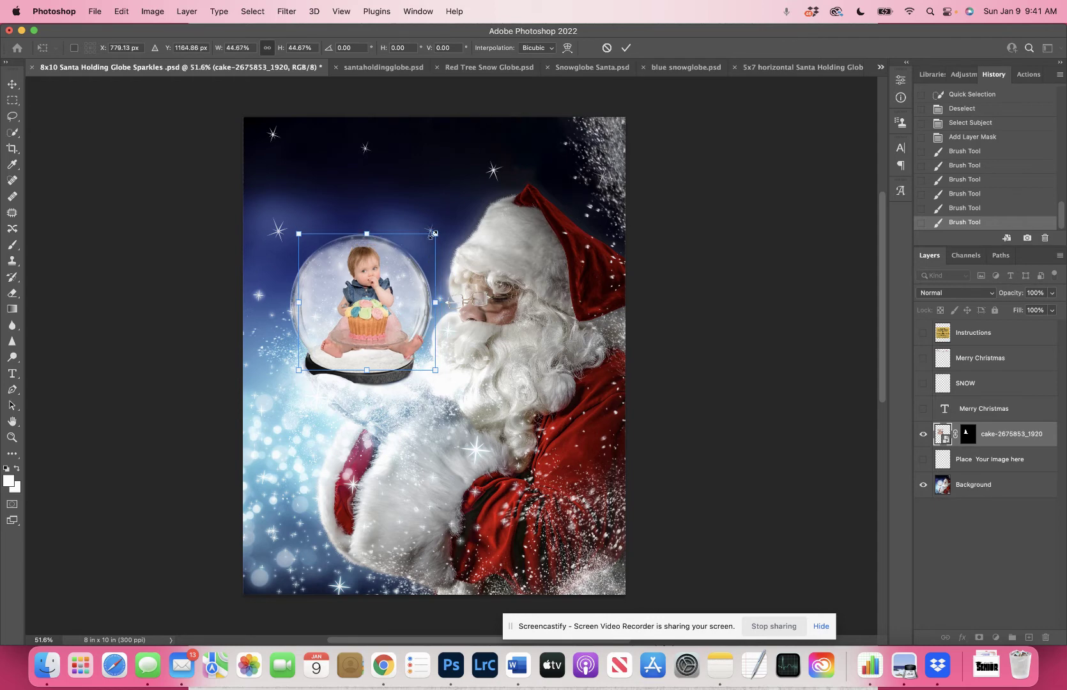
- Fine-tune the photo to about 41%, nudge it into position inside the globe, and commit
{"action": "left_click_drag", "start_coordinate": [434, 234], "coordinate": [404, 263]}
{"action": "left_click_drag", "start_coordinate": [353, 310], "coordinate": [358, 295]}
{"action": "left_click_drag", "start_coordinate": [412, 250], "coordinate": [419, 244]}
{"action": "left_click_drag", "start_coordinate": [366, 295], "coordinate": [363, 302]}
{"action": "scroll", "coordinate": [363, 301], "scroll_direction": "up", "scroll_amount": 3}
{"action": "scroll", "coordinate": [363, 302], "scroll_direction": "up", "scroll_amount": 1}
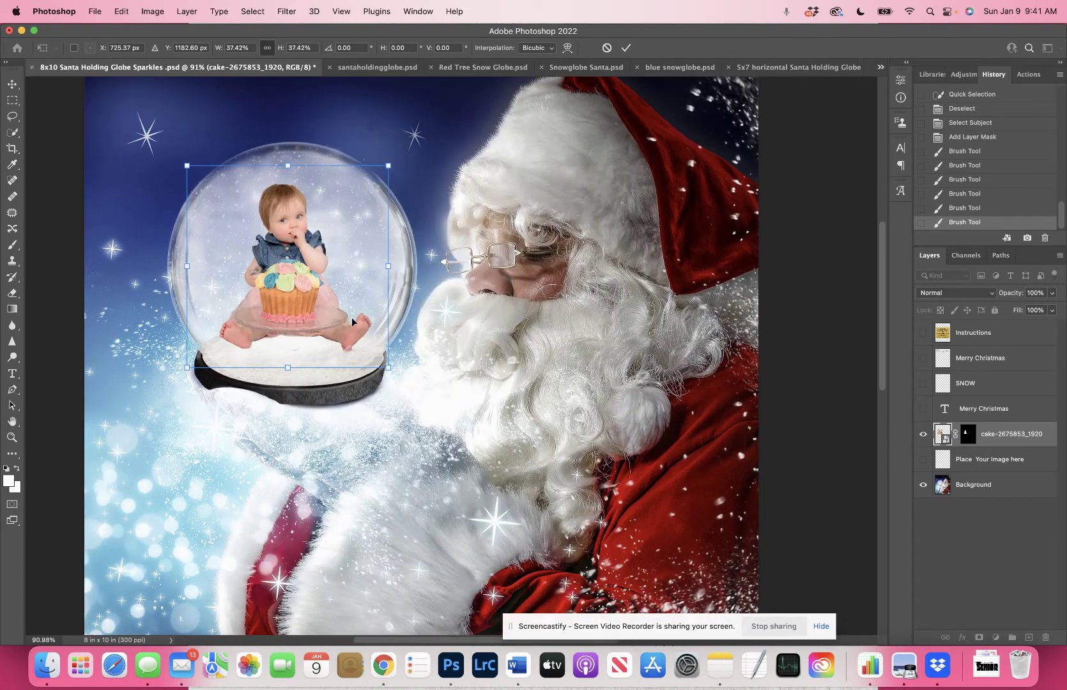
{"action": "left_click_drag", "start_coordinate": [323, 294], "coordinate": [321, 298]}
{"action": "left_click_drag", "start_coordinate": [387, 169], "coordinate": [399, 155]}
{"action": "left_click_drag", "start_coordinate": [344, 209], "coordinate": [334, 213]}
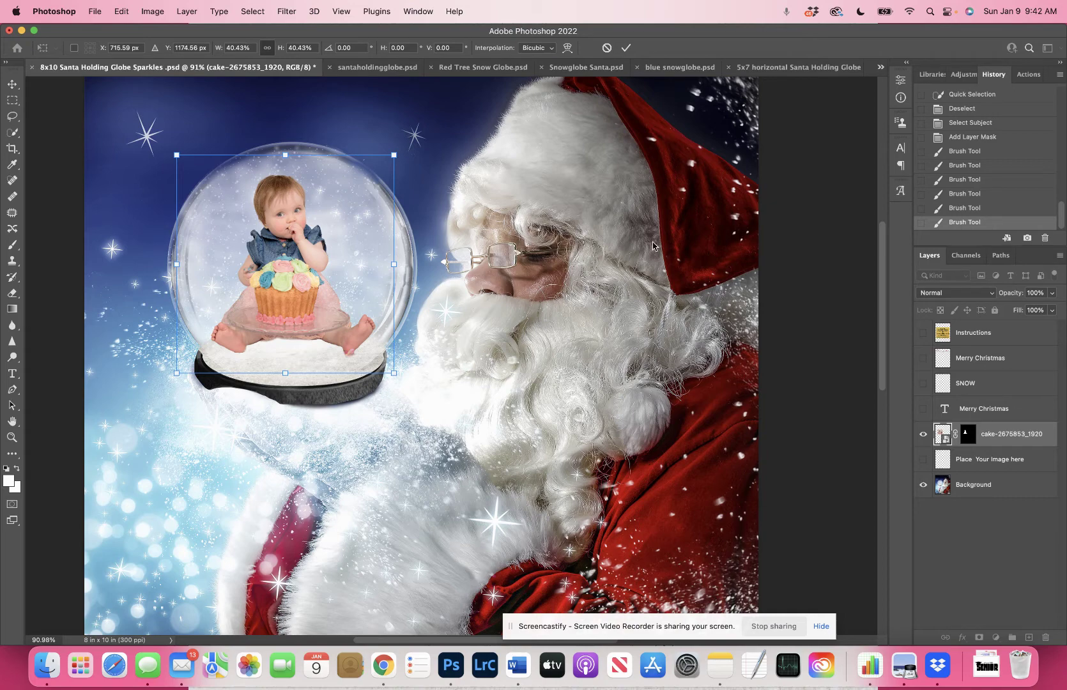
{"action": "left_click_drag", "start_coordinate": [395, 155], "coordinate": [398, 151]}
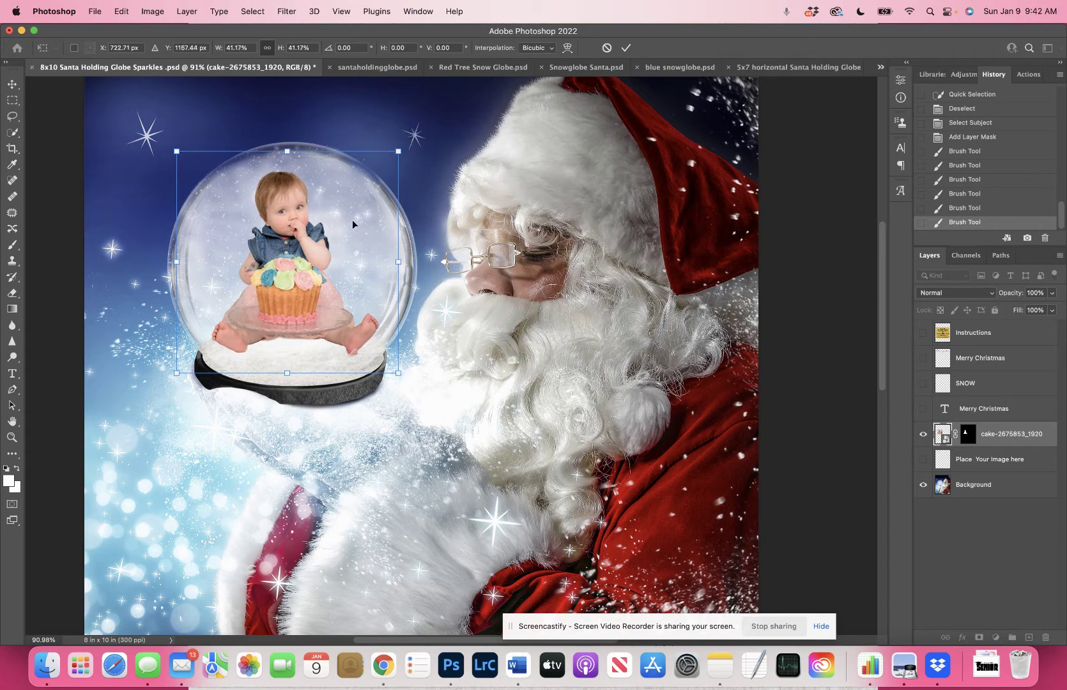
{"action": "left_click", "coordinate": [625, 48]}
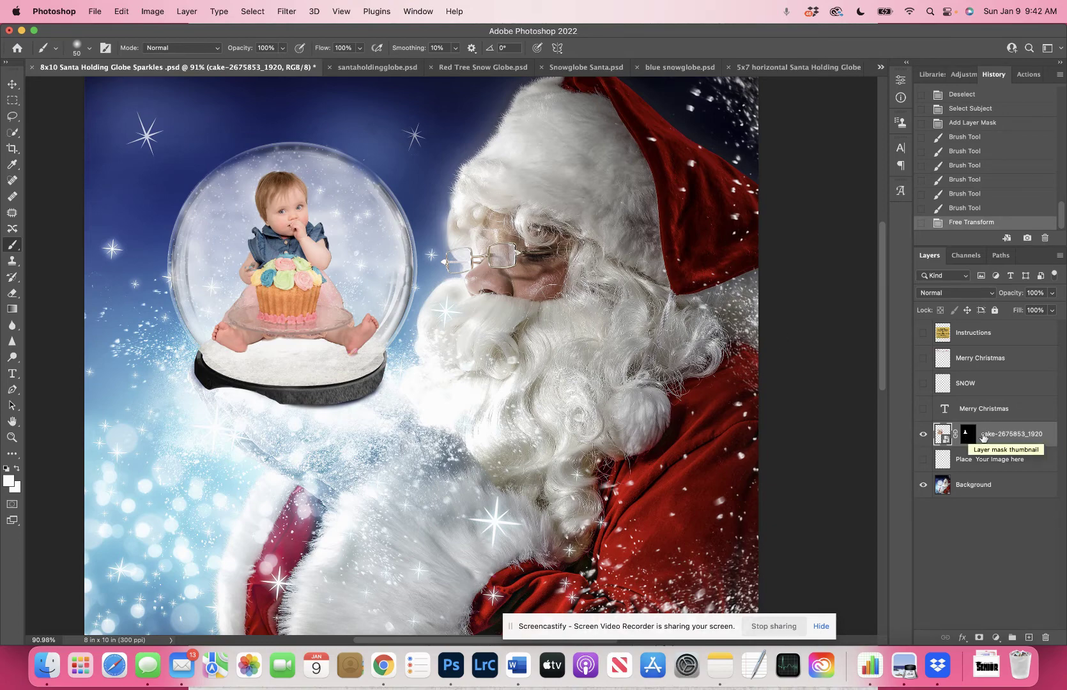
- Rename the cake photo layer to 'Baby'
{"action": "double_click", "coordinate": [997, 433]}
{"action": "type", "text": "Baby"}
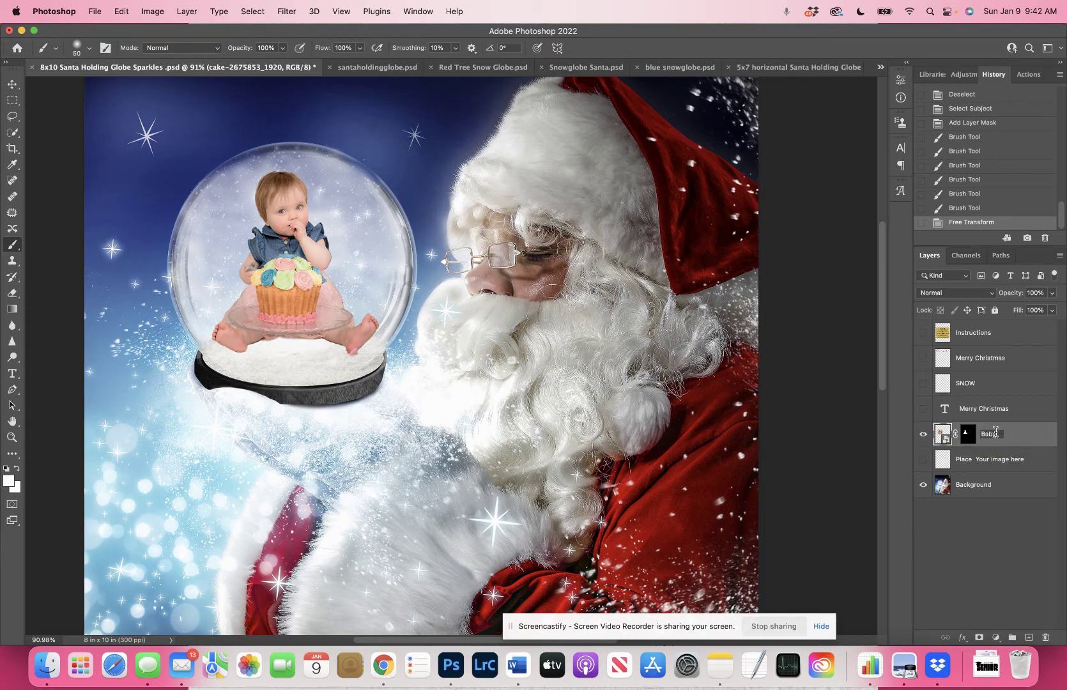
{"action": "key", "text": "Return"}
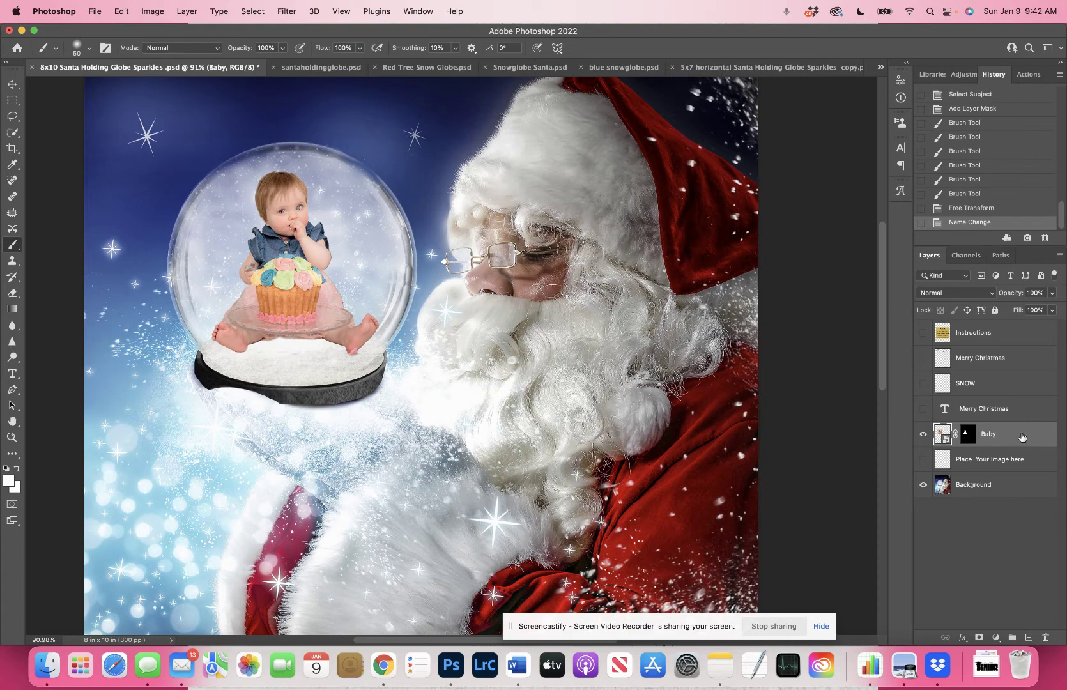
- Give the Baby layer a drop shadow with 33% opacity, 1 px distance and 29 px size
{"action": "right_click", "coordinate": [1010, 436]}
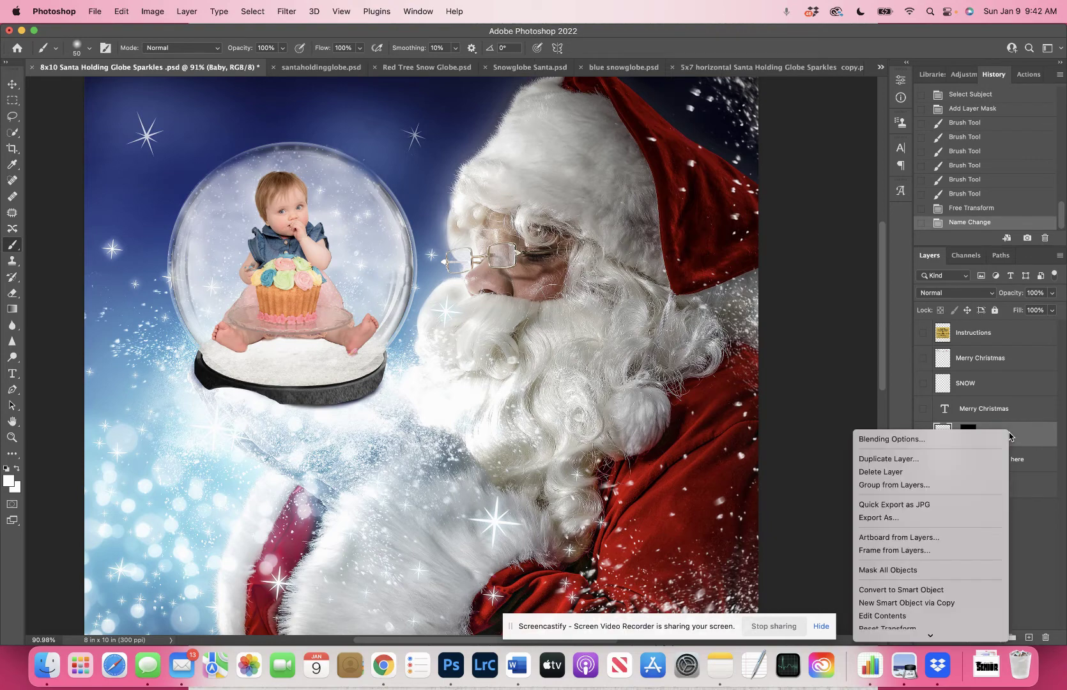
{"action": "left_click", "coordinate": [928, 440]}
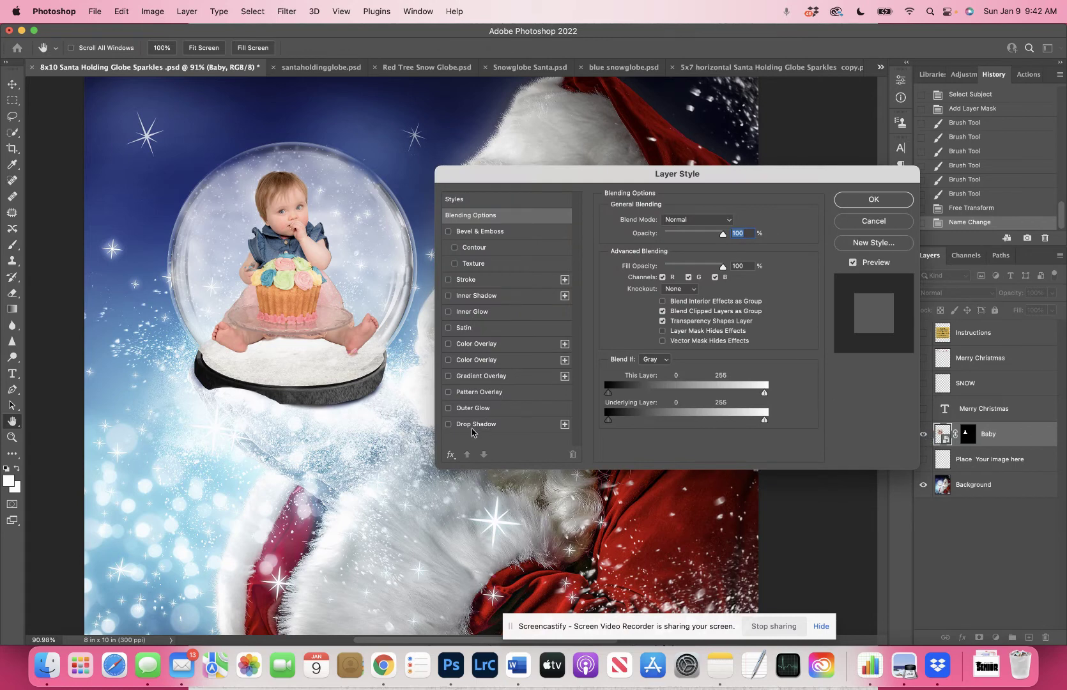
{"action": "left_click", "coordinate": [450, 424]}
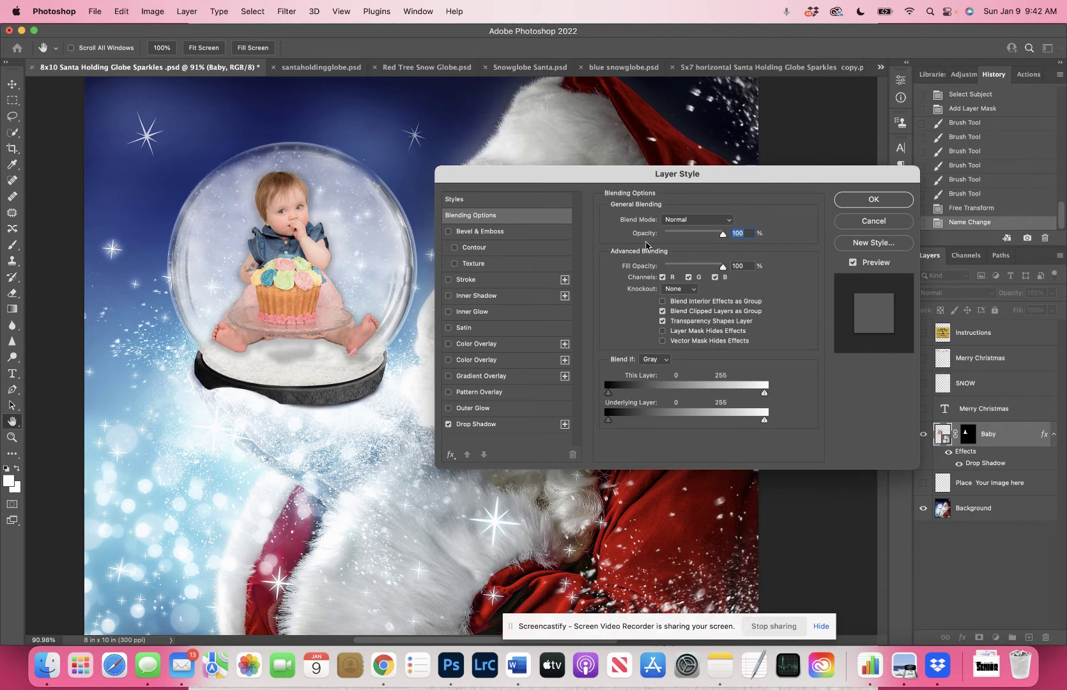
{"action": "left_click", "coordinate": [492, 425]}
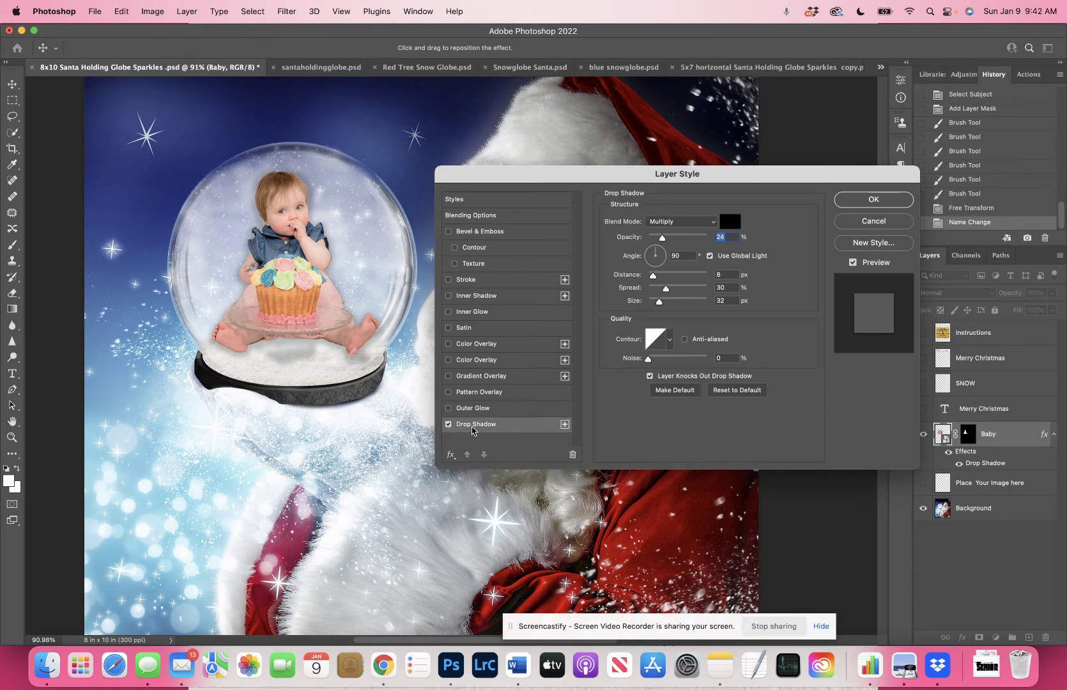
{"action": "left_click_drag", "start_coordinate": [662, 238], "coordinate": [666, 239]}
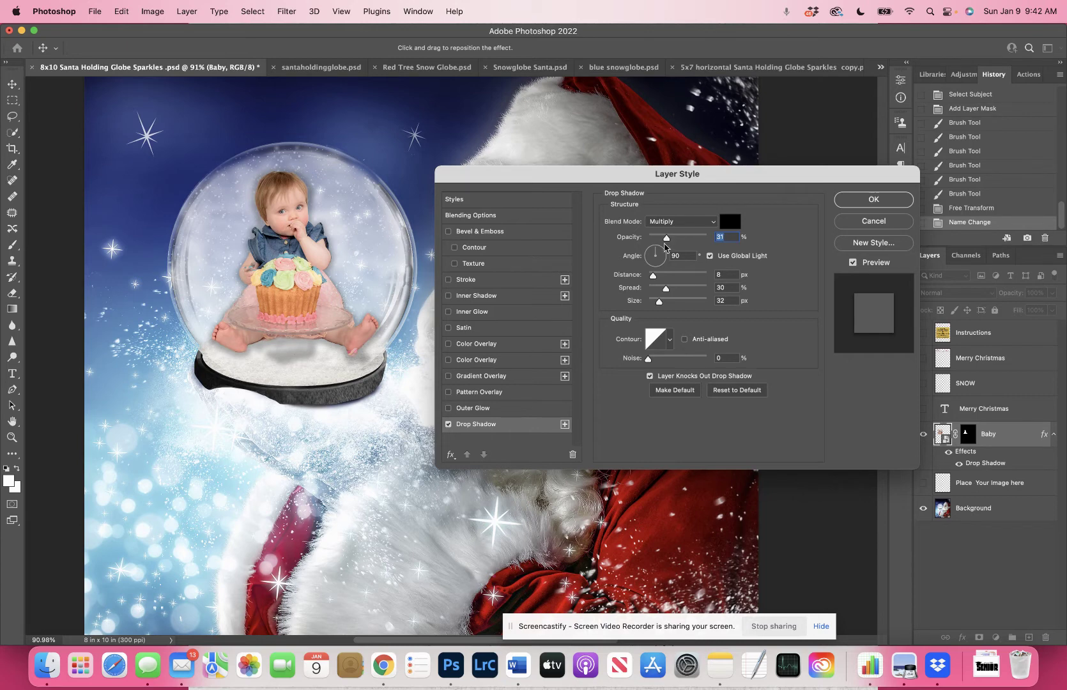
{"action": "mouse_move", "coordinate": [658, 282]}
{"action": "left_mouse_down"}
{"action": "mouse_move", "coordinate": [649, 280]}
{"action": "mouse_move", "coordinate": [675, 292]}
{"action": "mouse_move", "coordinate": [661, 305]}
{"action": "left_mouse_up"}
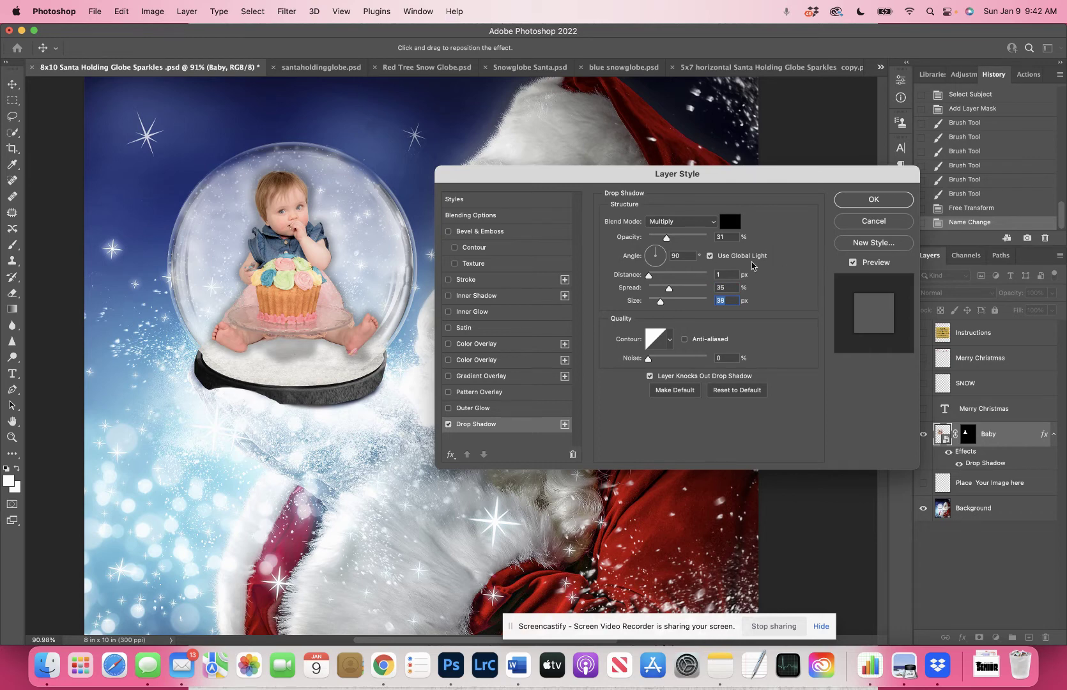
{"action": "left_click_drag", "start_coordinate": [659, 303], "coordinate": [660, 305]}
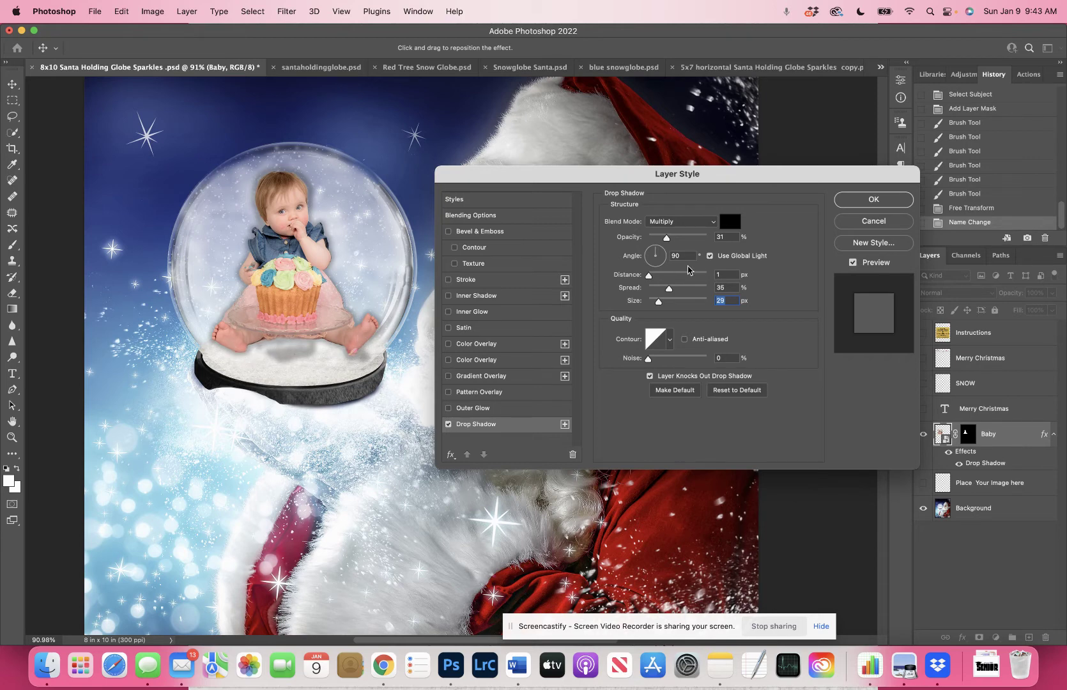
{"action": "left_click_drag", "start_coordinate": [664, 244], "coordinate": [668, 240]}
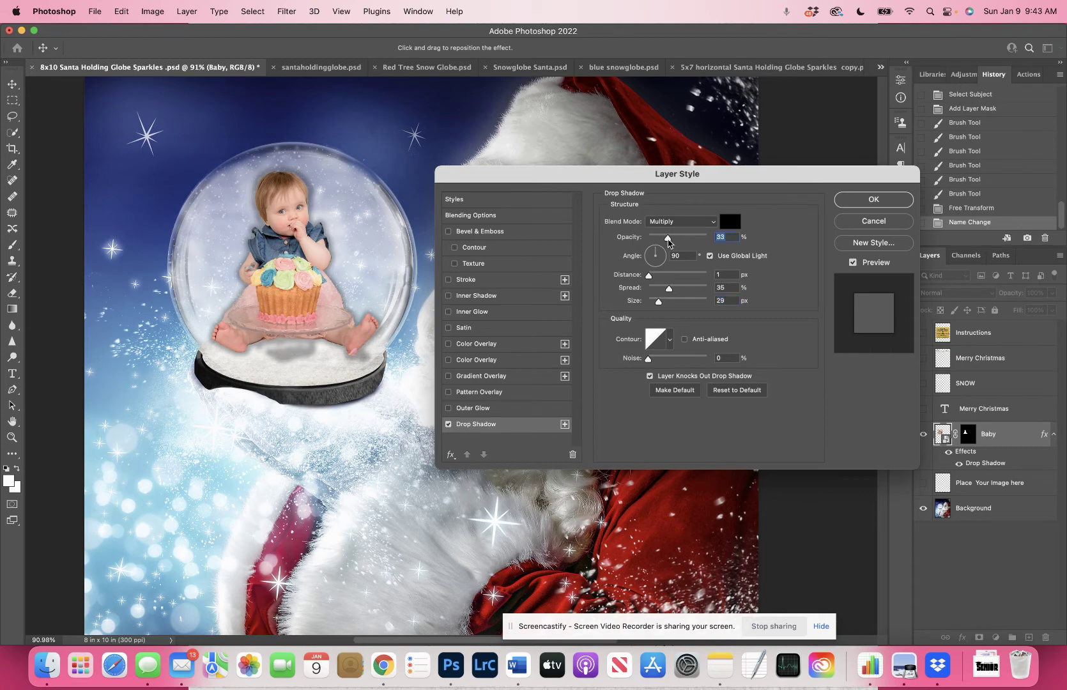
{"action": "left_click", "coordinate": [842, 205]}
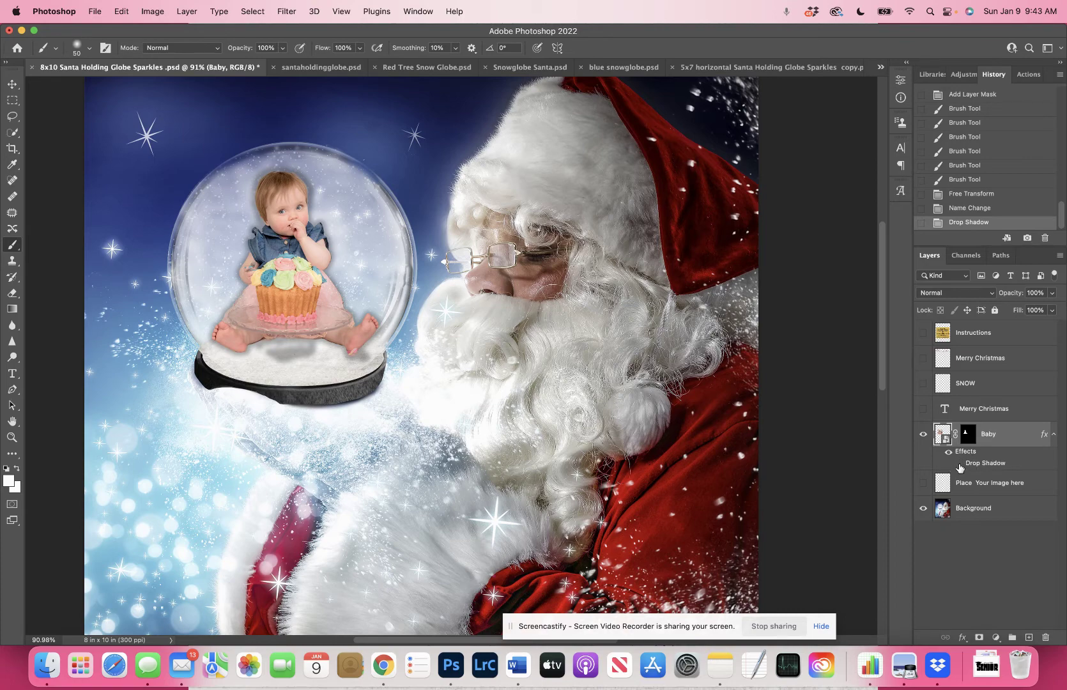
- Split the Baby layer's drop shadow effect into its own layer, Baby's Drop Shadow
{"action": "left_click", "coordinate": [959, 466]}
{"action": "left_click", "coordinate": [957, 462]}
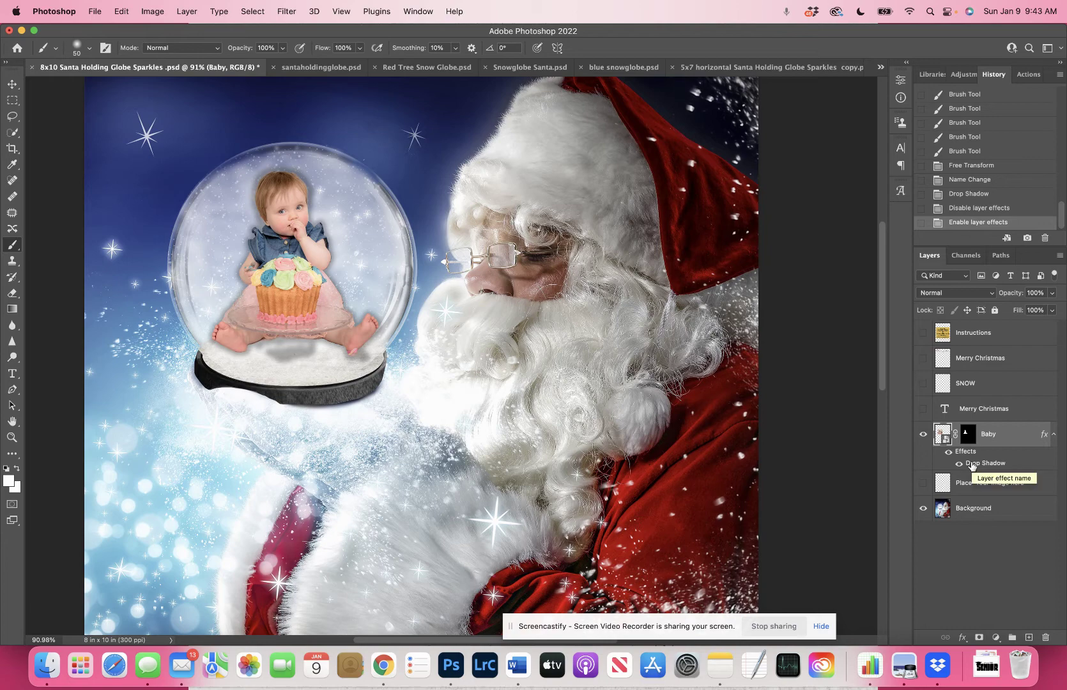
{"action": "right_click", "coordinate": [973, 466]}
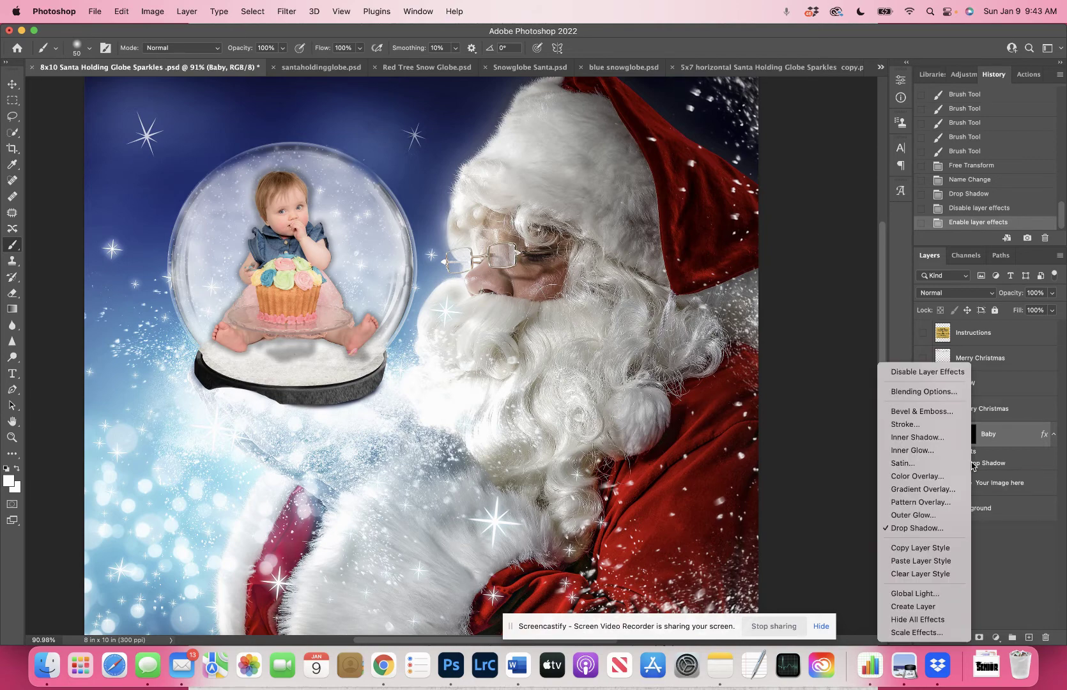
{"action": "left_click", "coordinate": [936, 607]}
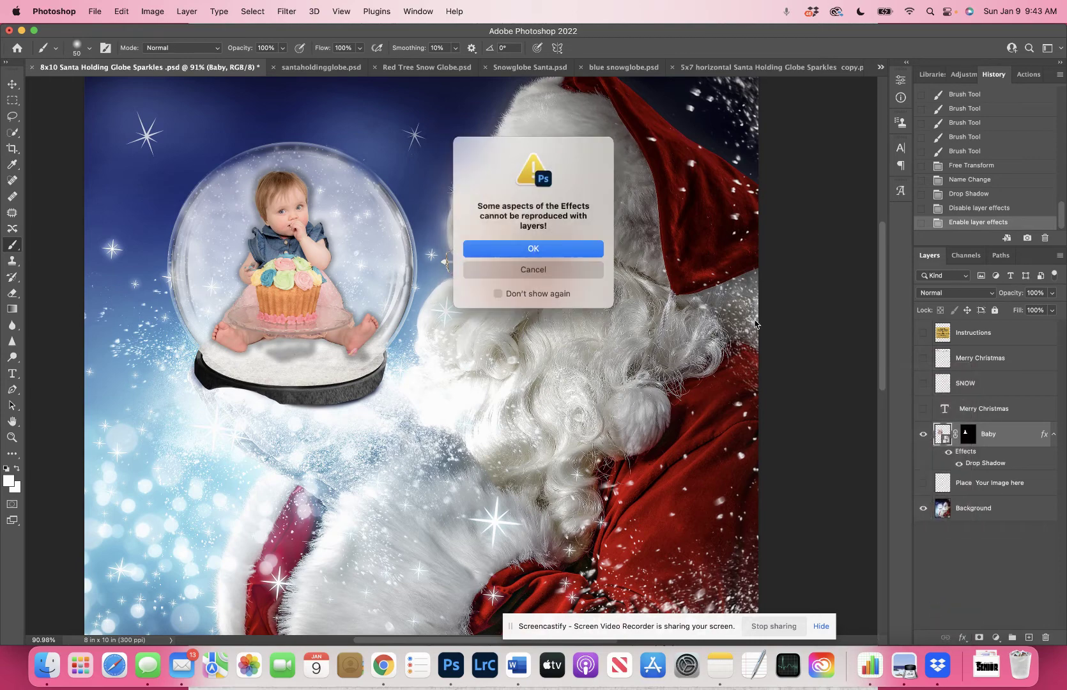
{"action": "left_click", "coordinate": [520, 252]}
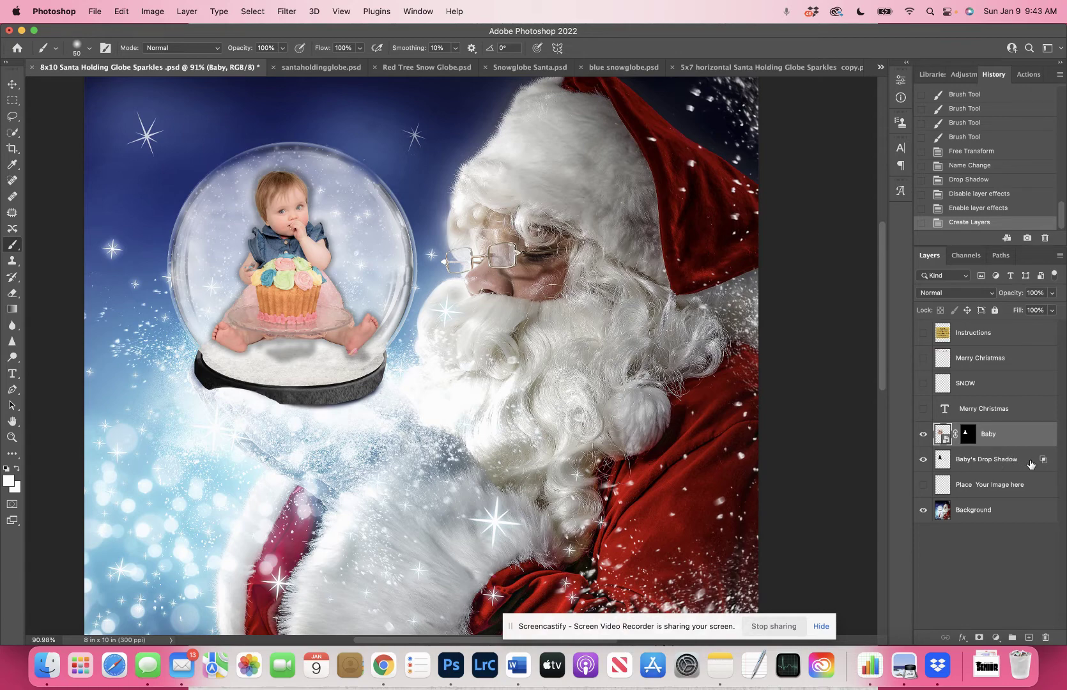
- Select the Baby's Drop Shadow layer and add a layer mask to it
{"action": "left_click", "coordinate": [923, 460]}
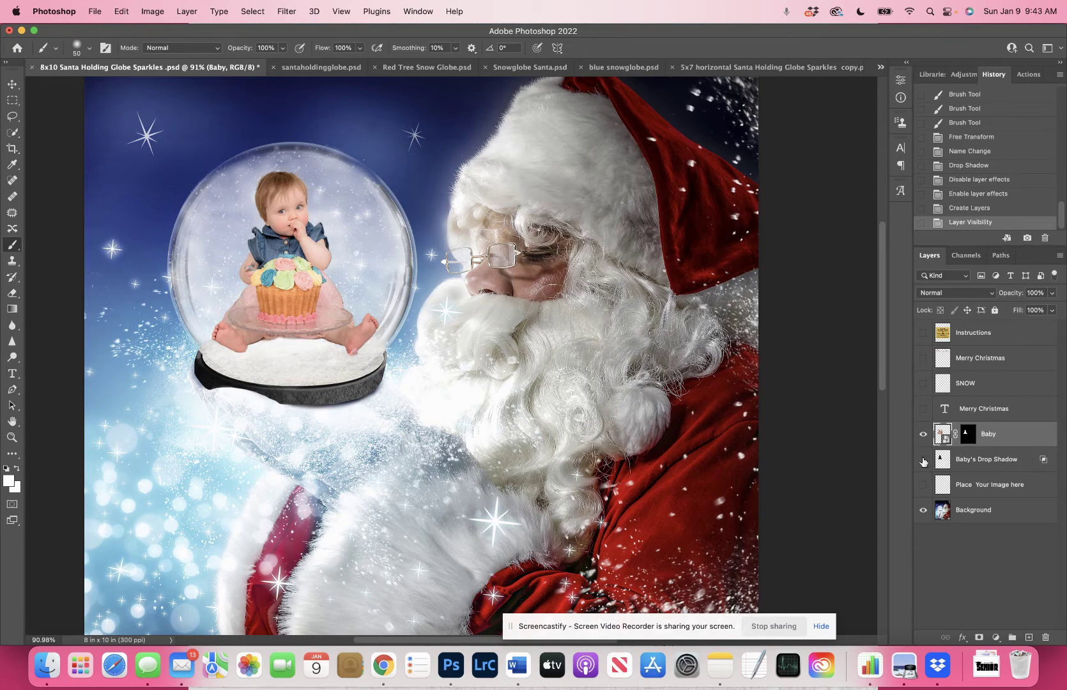
{"action": "left_click", "coordinate": [924, 460]}
{"action": "left_click", "coordinate": [963, 464]}
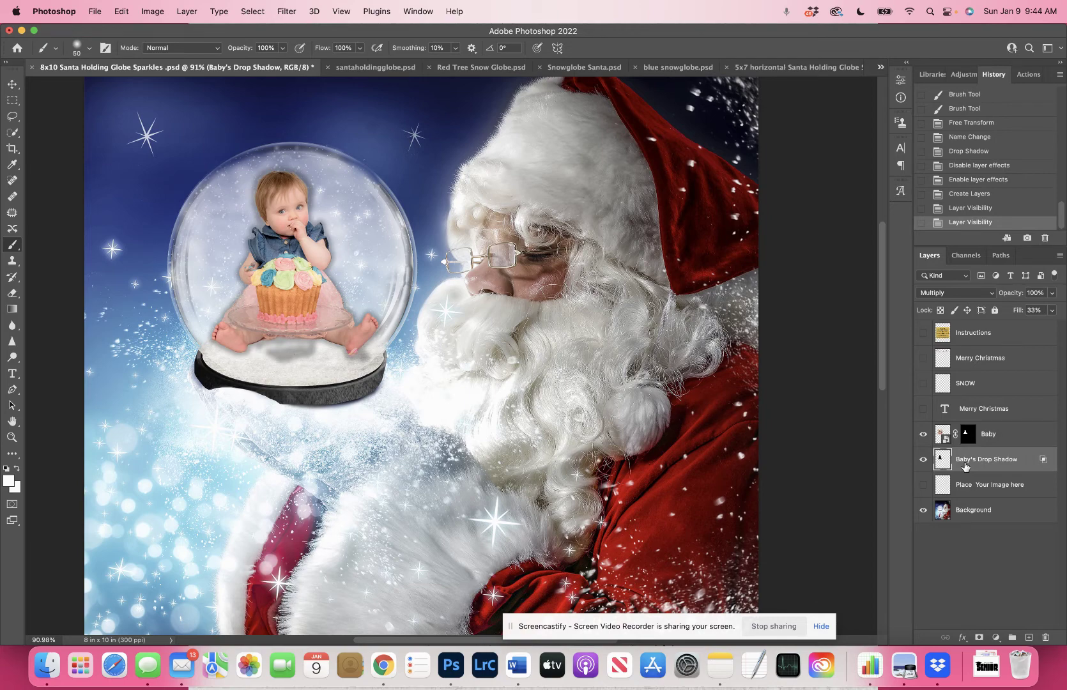
{"action": "left_click", "coordinate": [978, 637]}
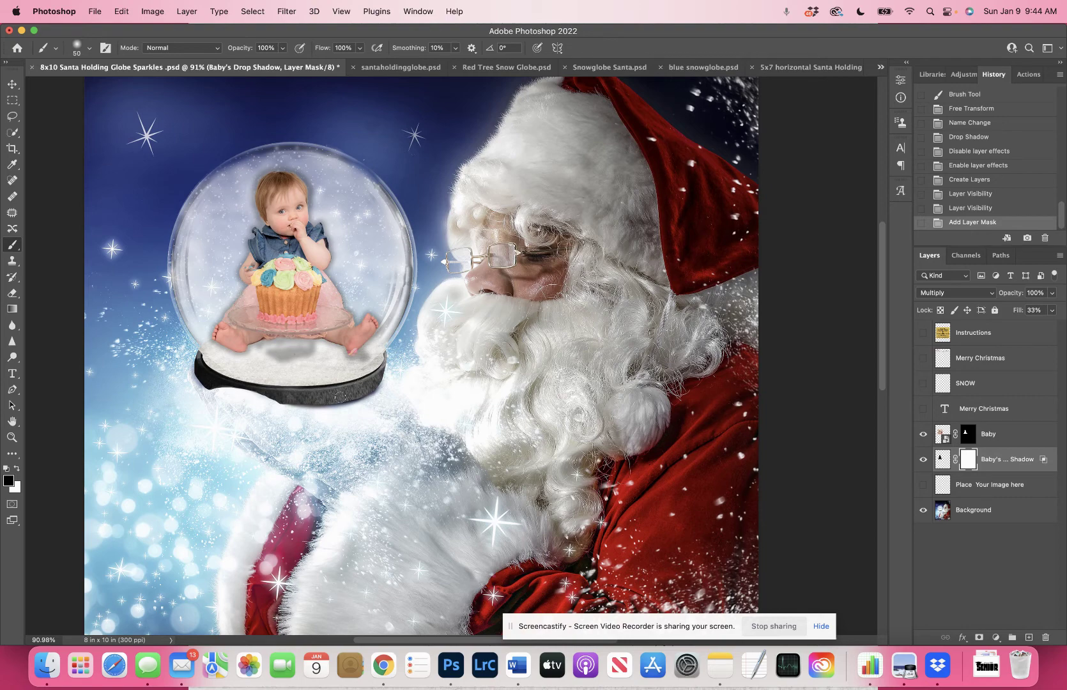
- Paint black at 50% opacity on the shadow mask to fade it near the head, body and snow base
{"action": "mouse_move", "coordinate": [292, 374]}
{"action": "left_mouse_down"}
{"action": "mouse_move", "coordinate": [276, 354]}
{"action": "mouse_move", "coordinate": [308, 355]}
{"action": "mouse_move", "coordinate": [263, 356]}
{"action": "mouse_move", "coordinate": [310, 353]}
{"action": "left_mouse_up"}
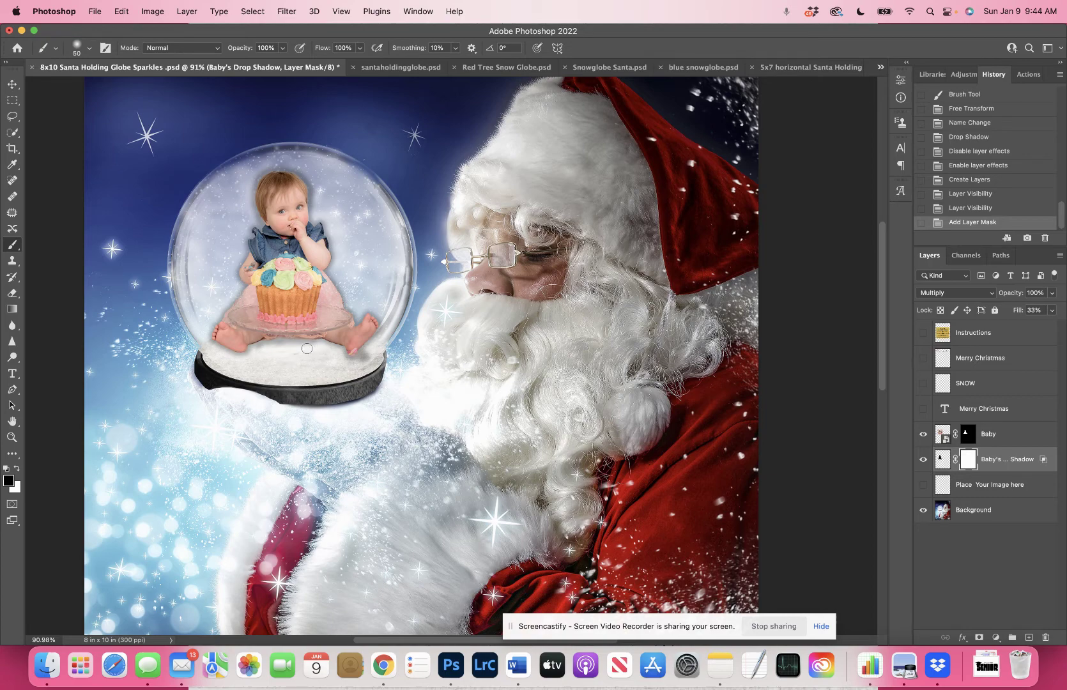
{"action": "left_click_drag", "start_coordinate": [265, 352], "coordinate": [262, 352]}
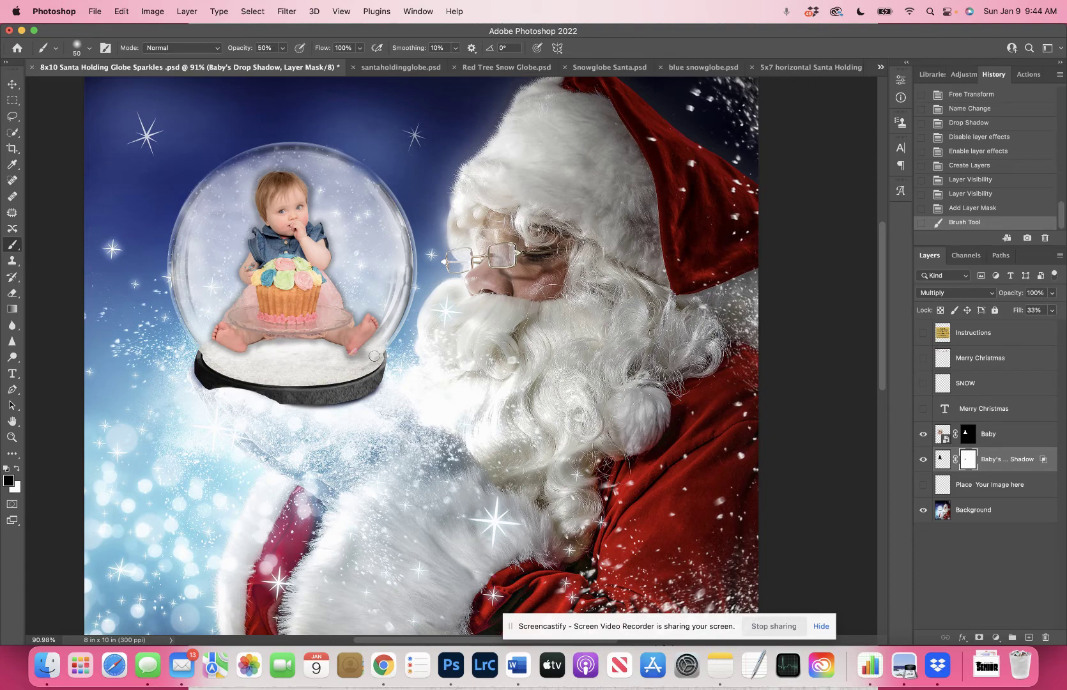
{"action": "left_click", "coordinate": [351, 365]}
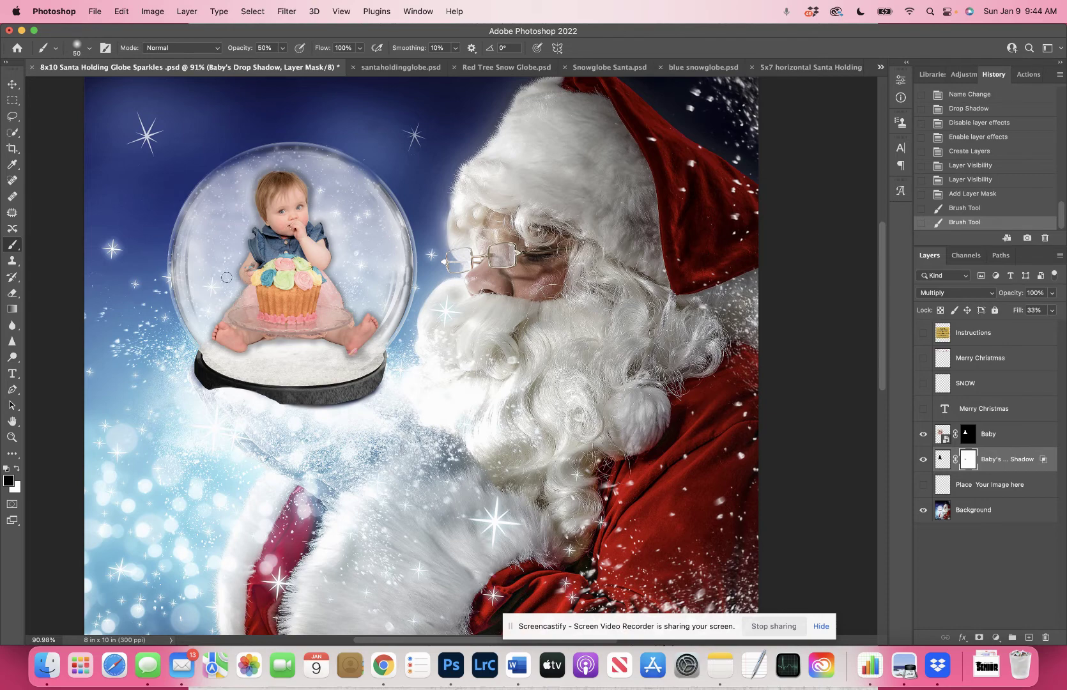
{"action": "left_click", "coordinate": [249, 195]}
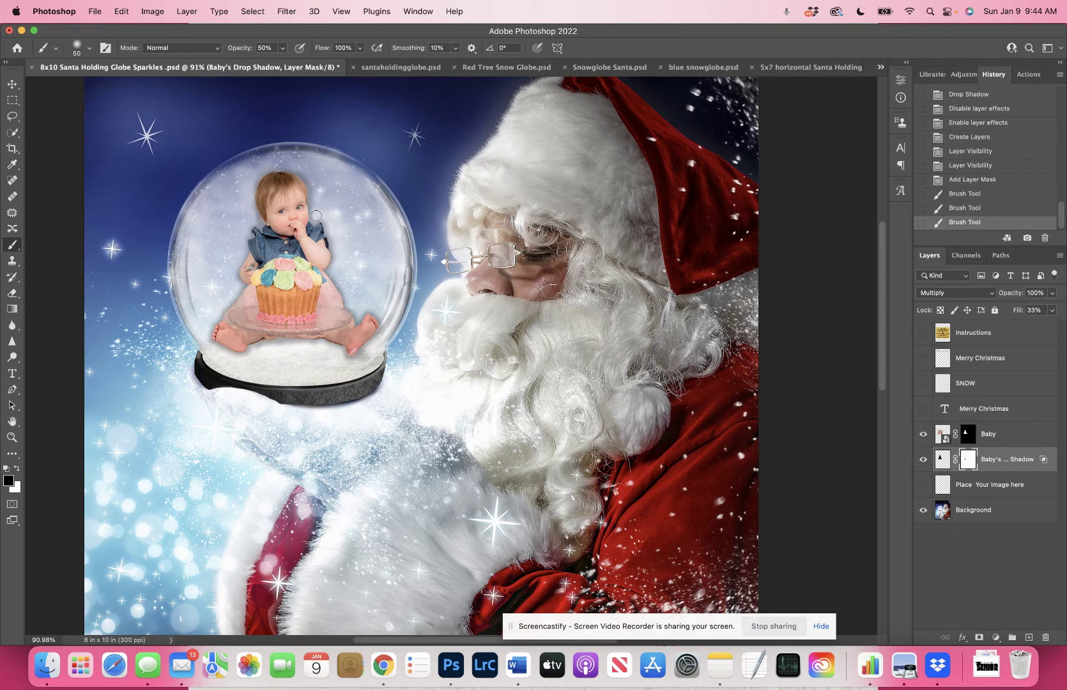
{"action": "left_click", "coordinate": [251, 221]}
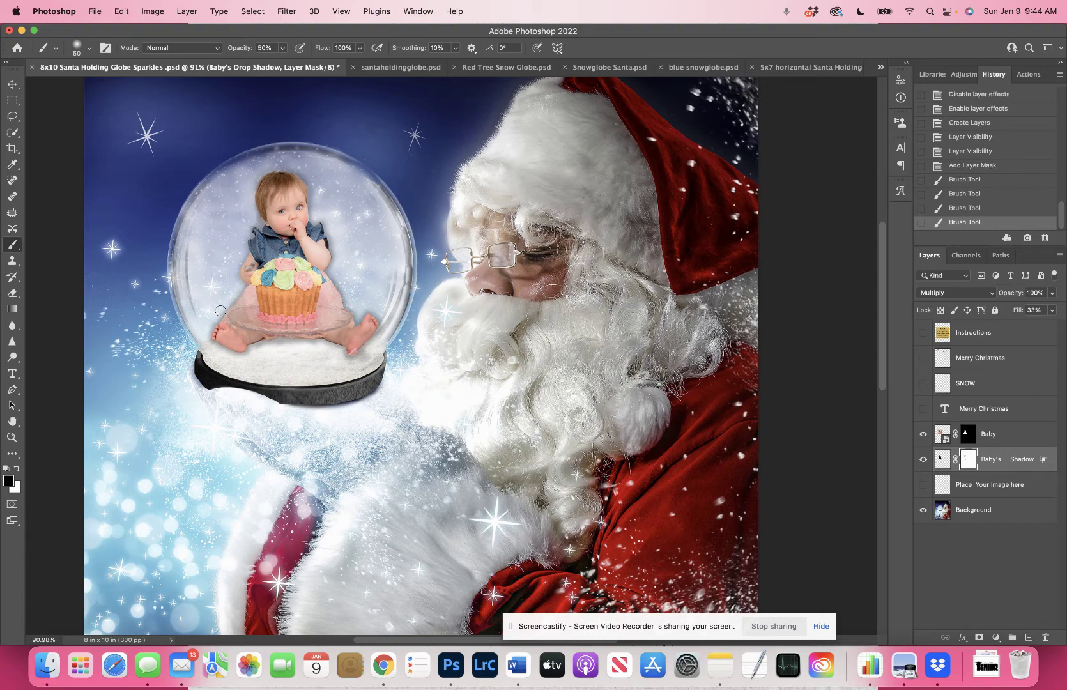
{"action": "left_click", "coordinate": [222, 299]}
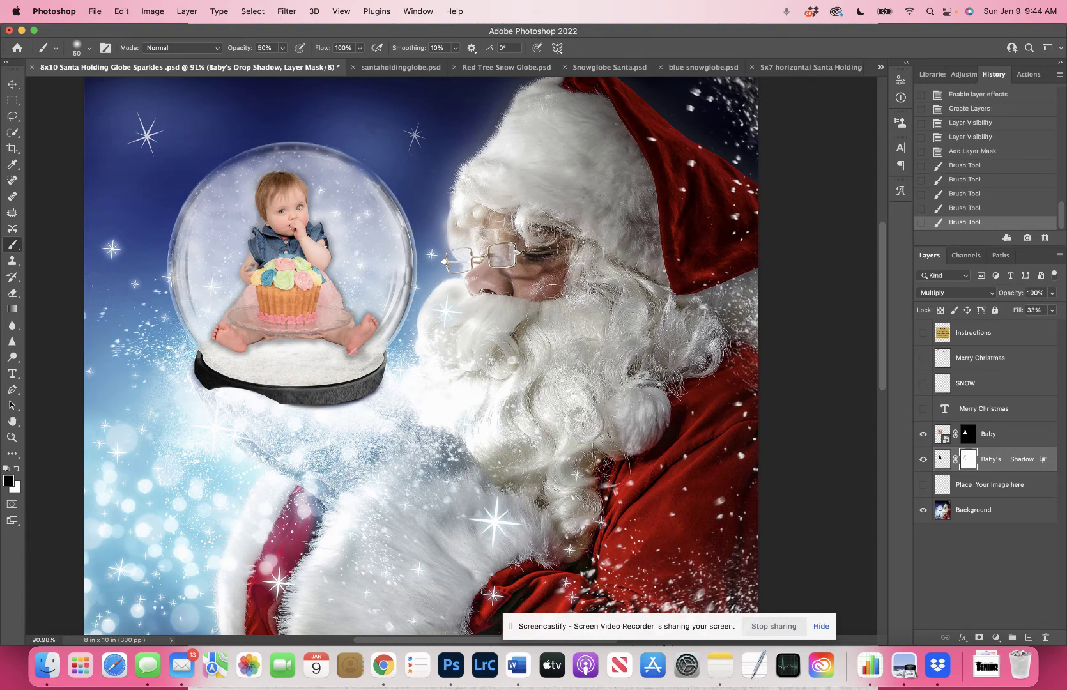
{"action": "left_click", "coordinate": [343, 294]}
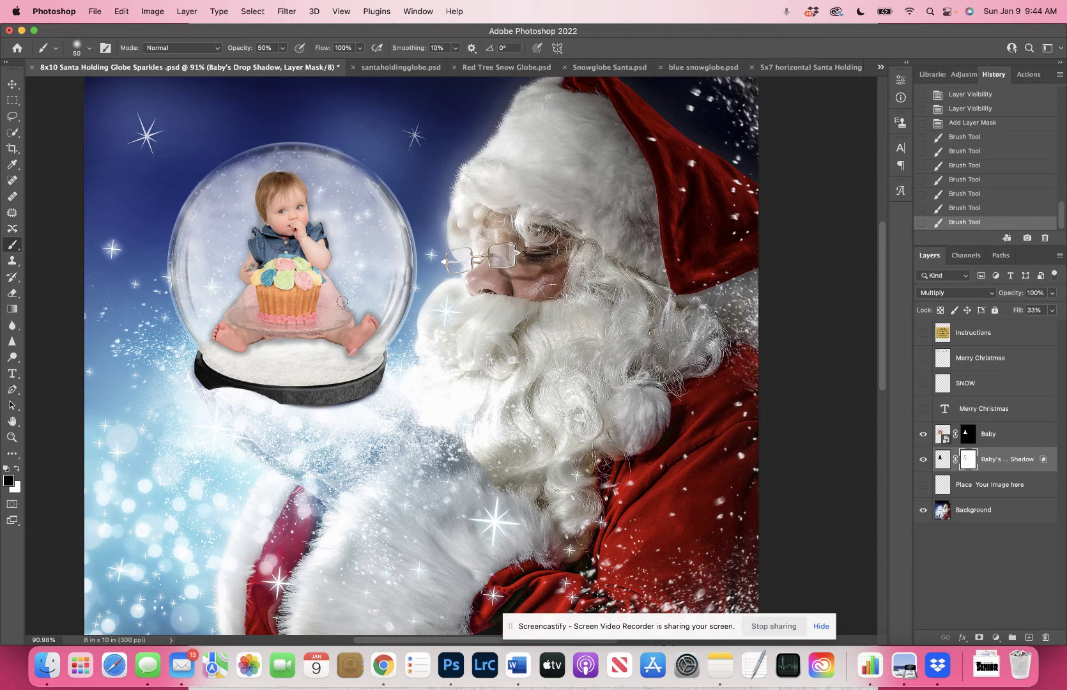
{"action": "left_click_drag", "start_coordinate": [342, 302], "coordinate": [374, 311]}
{"action": "left_click_drag", "start_coordinate": [224, 318], "coordinate": [245, 286]}
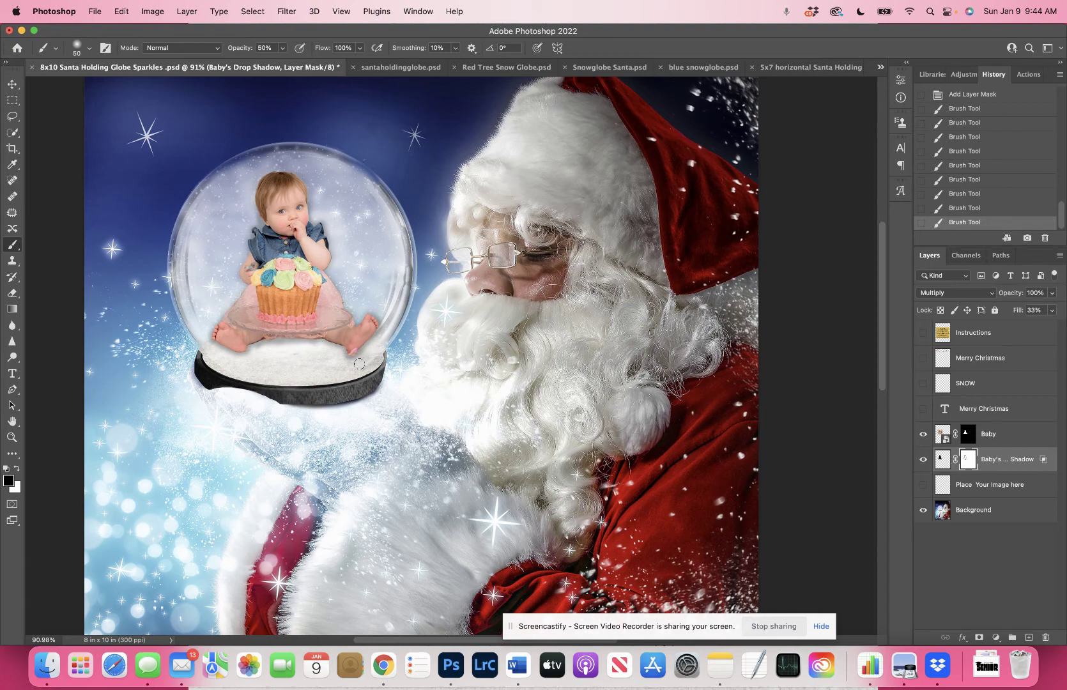
{"action": "left_click_drag", "start_coordinate": [388, 333], "coordinate": [361, 369]}
{"action": "right_click", "coordinate": [1013, 461]}
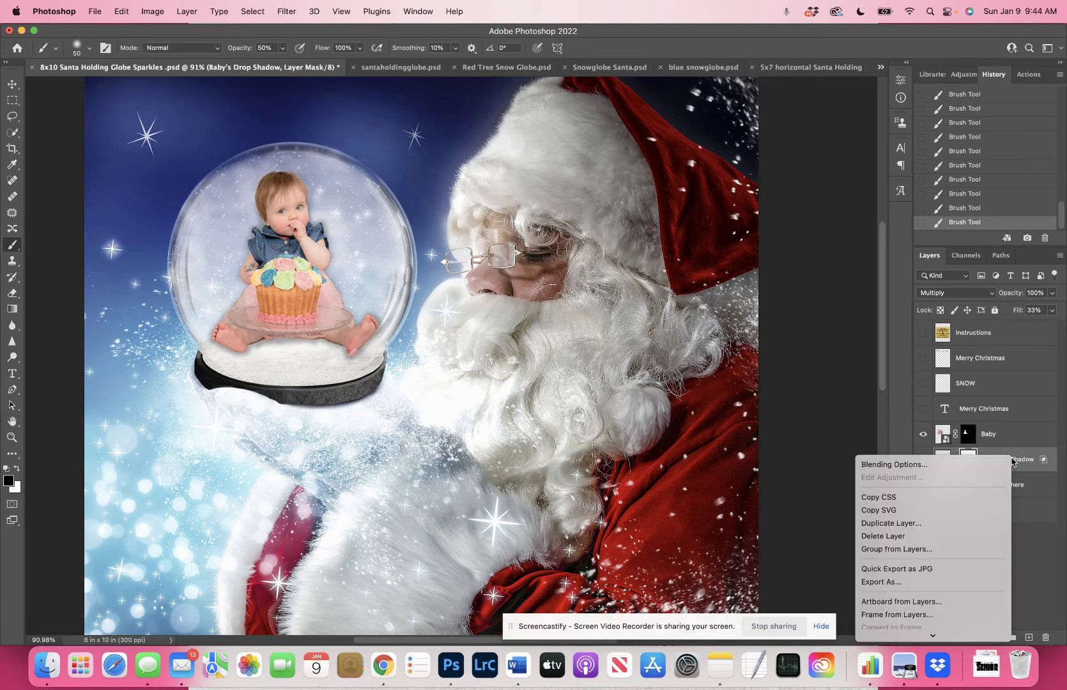
- Duplicate the Baby's Drop Shadow layer and paint shadow strokes around the baby's arm, face and globe base
{"action": "left_click", "coordinate": [1030, 464]}
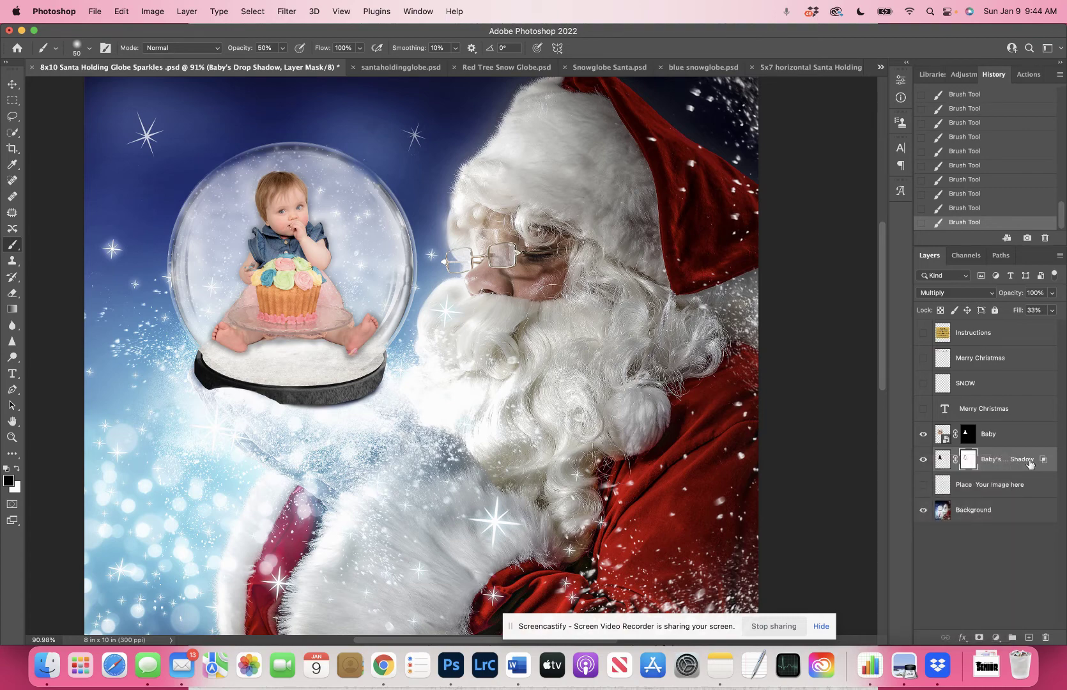
{"action": "left_click_drag", "start_coordinate": [1030, 465], "coordinate": [1028, 640]}
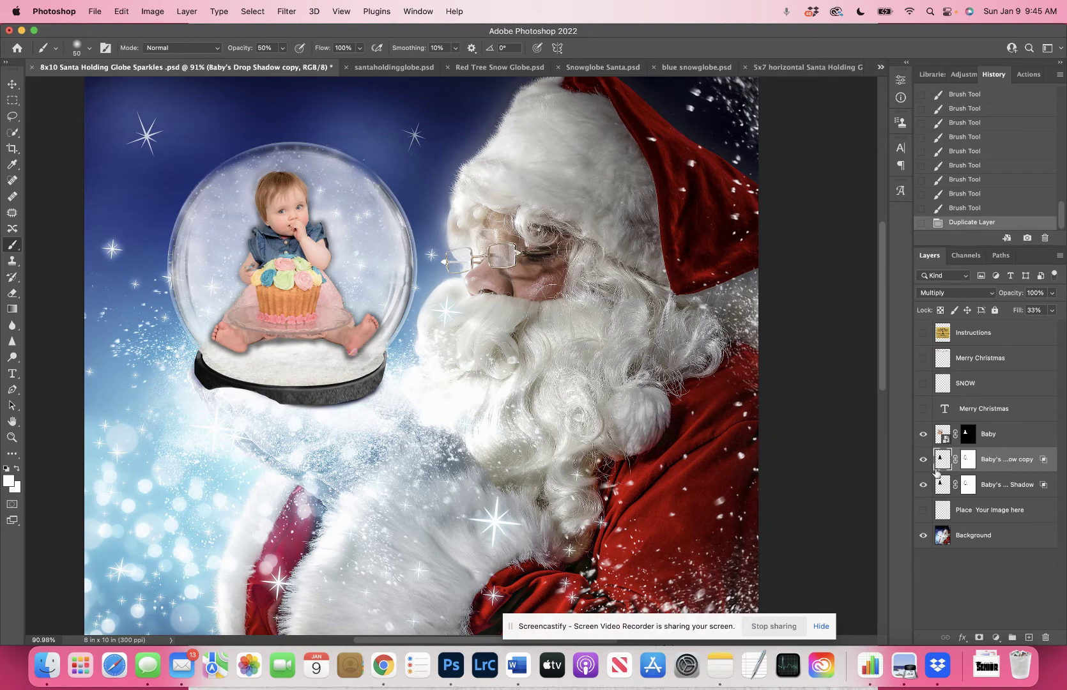
{"action": "left_click", "coordinate": [316, 223]}
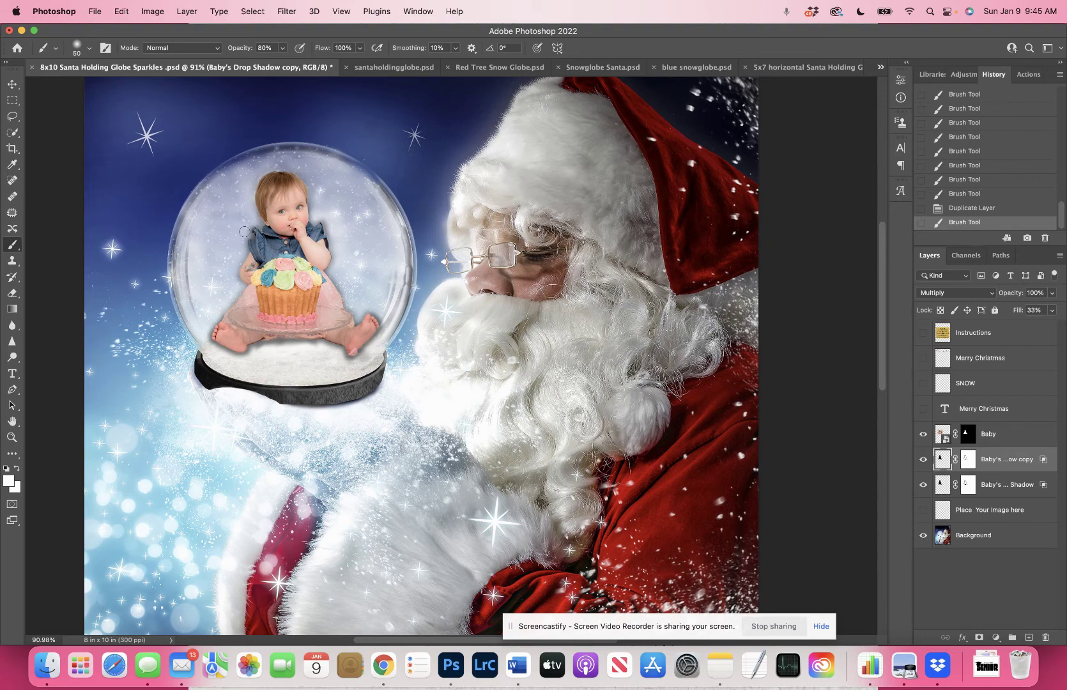
{"action": "mouse_move", "coordinate": [244, 259]}
{"action": "left_mouse_down"}
{"action": "mouse_move", "coordinate": [219, 318]}
{"action": "mouse_move", "coordinate": [216, 309]}
{"action": "left_mouse_up"}
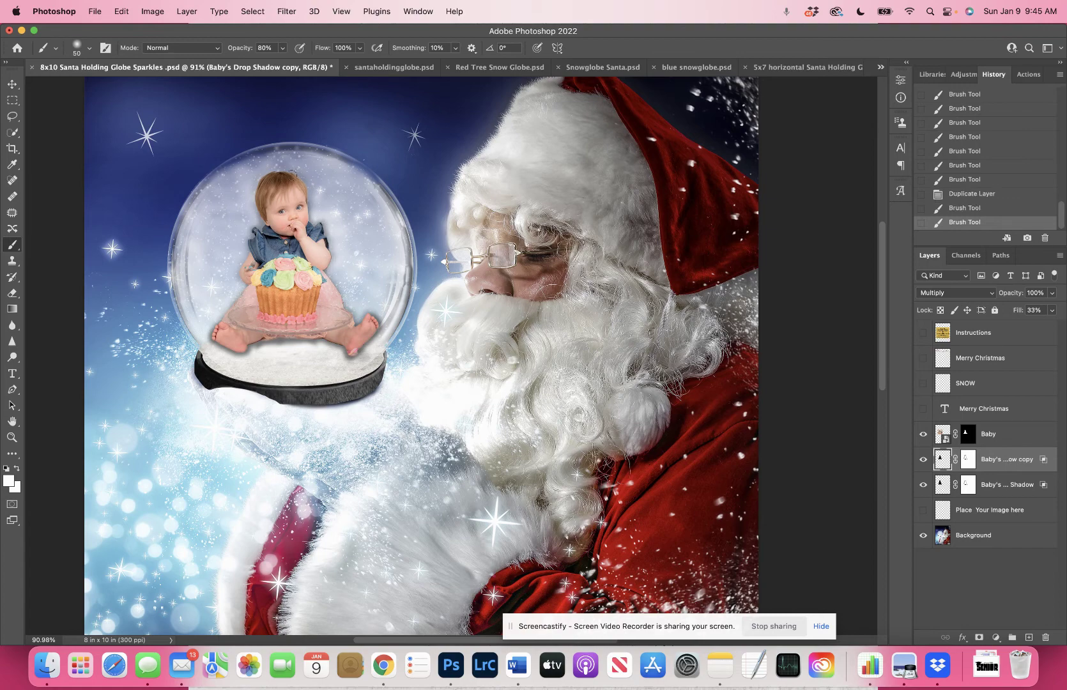
{"action": "left_click_drag", "start_coordinate": [294, 195], "coordinate": [279, 206]}
{"action": "left_click", "coordinate": [243, 303]}
- Add one more shadow dab, compare the copy on and off, and lower its opacity to 53%
{"action": "left_click", "coordinate": [357, 370]}
{"action": "scroll", "coordinate": [357, 370], "scroll_direction": "down", "scroll_amount": 3}
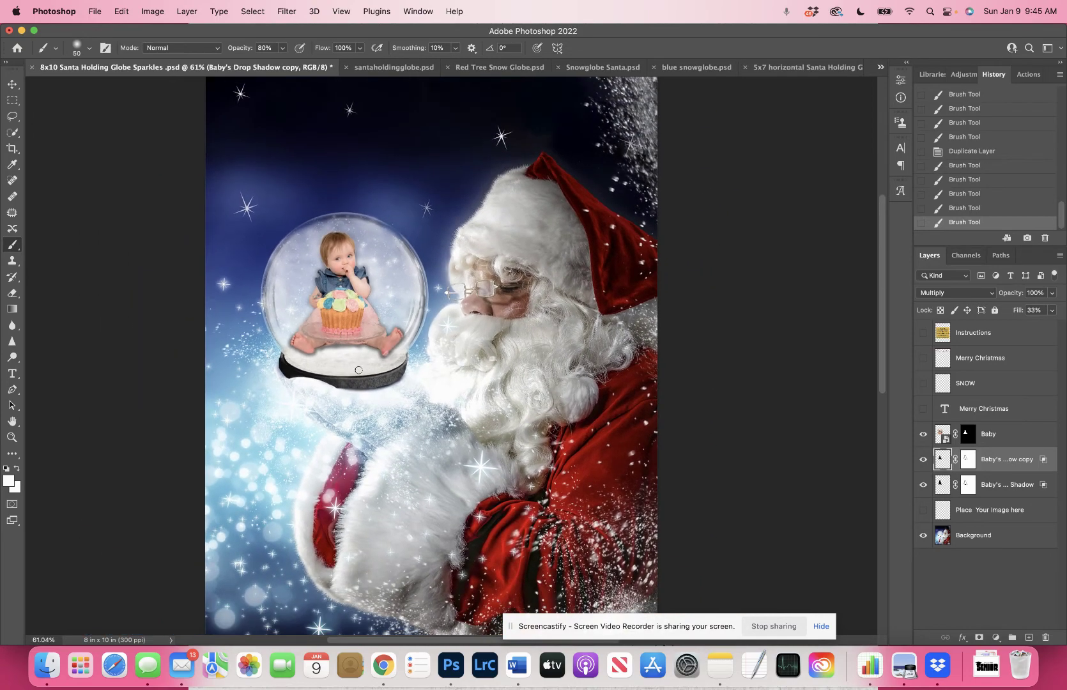
{"action": "scroll", "coordinate": [359, 370], "scroll_direction": "down", "scroll_amount": 2}
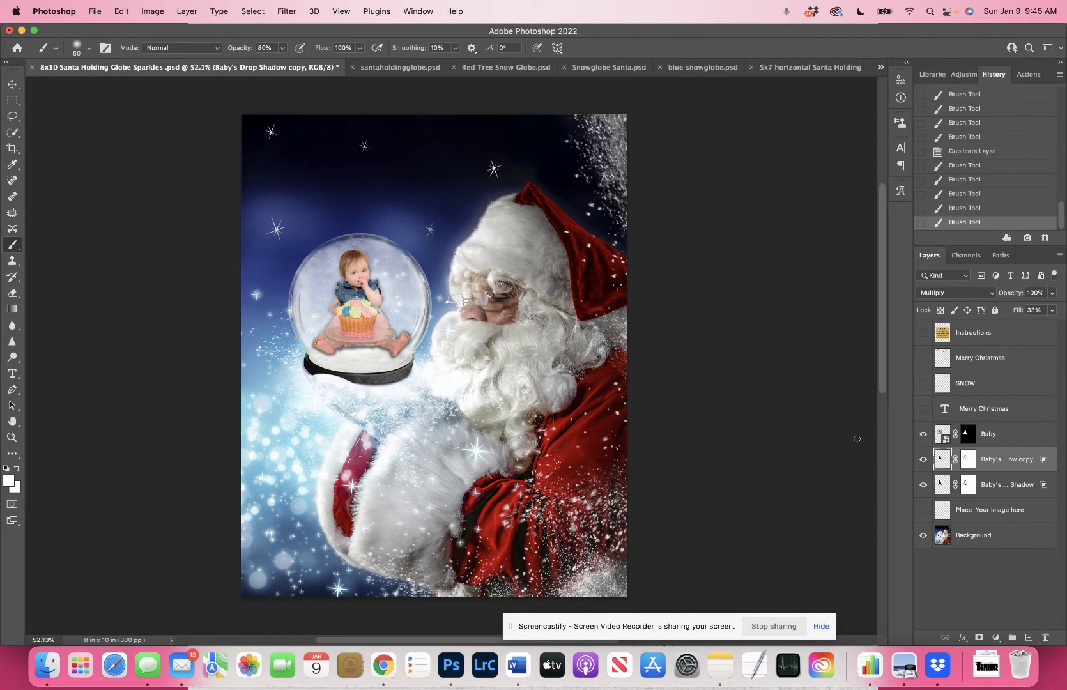
{"action": "left_click", "coordinate": [923, 460]}
{"action": "left_click", "coordinate": [923, 459]}
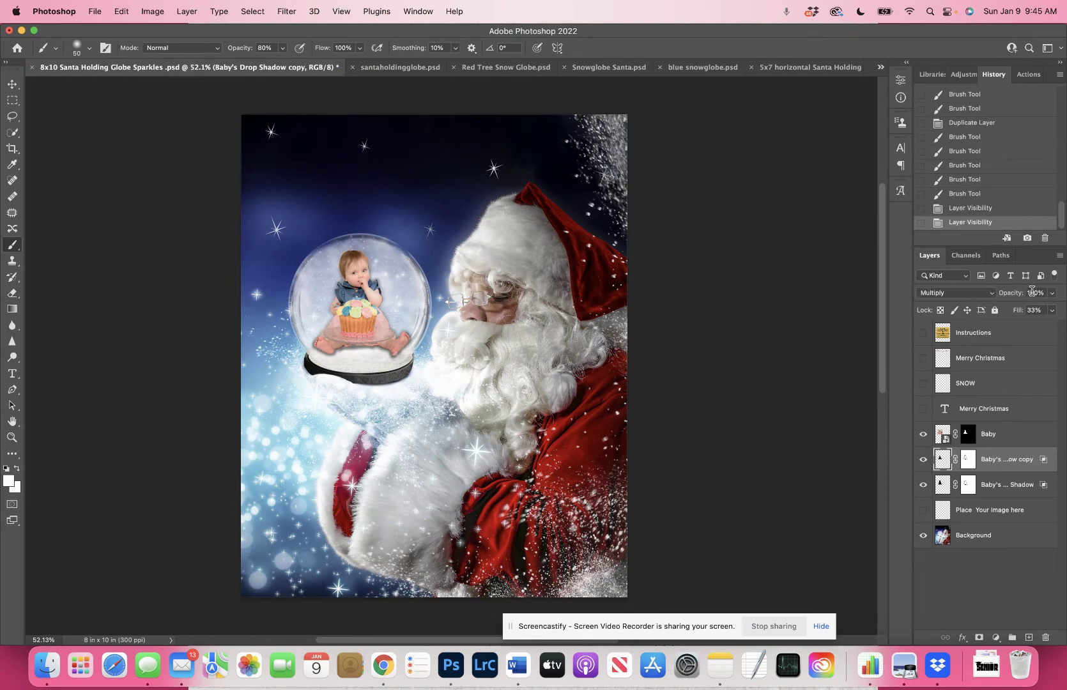
{"action": "left_click_drag", "start_coordinate": [1025, 295], "coordinate": [994, 293]}
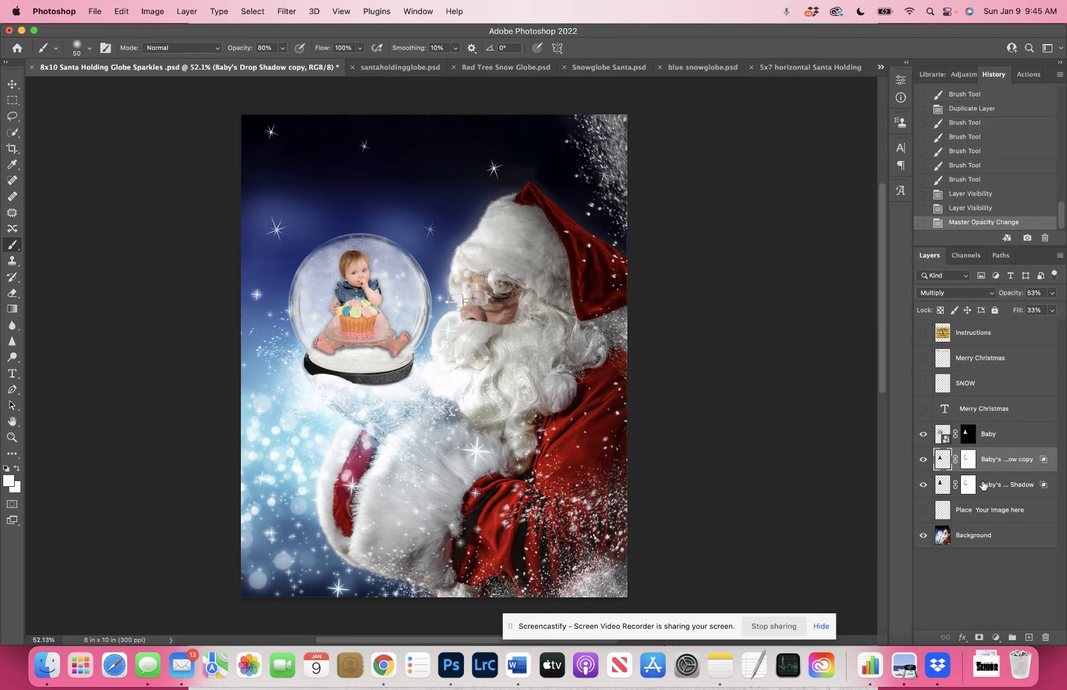
{"action": "left_click", "coordinate": [999, 439]}
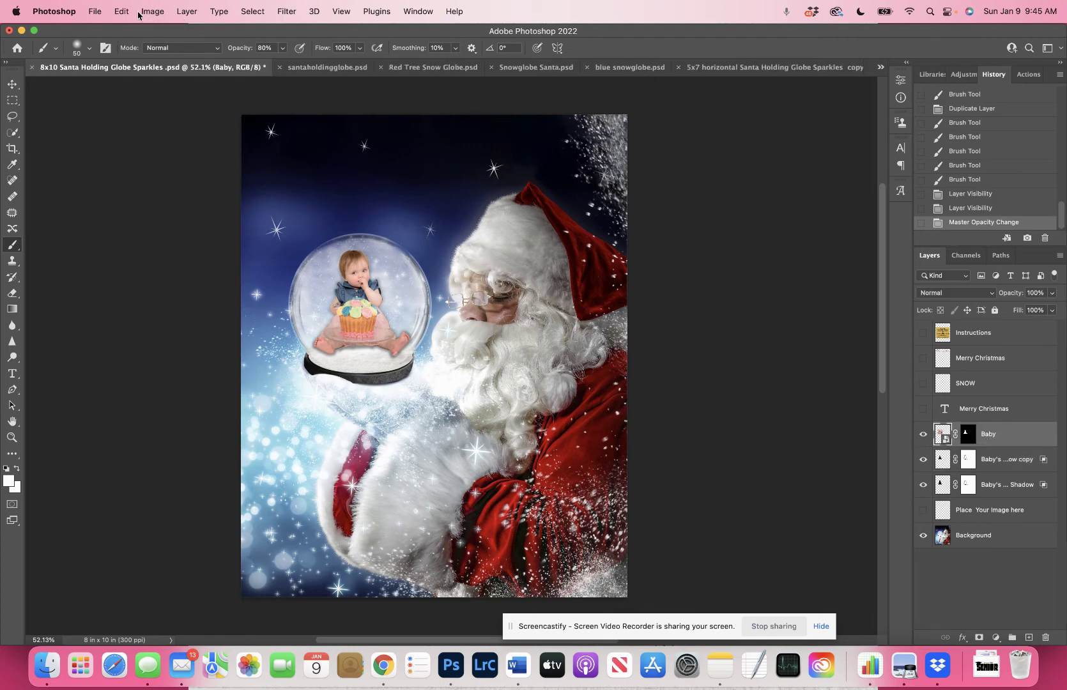
- Add a clipped Color Balance adjustment layer with Magenta/Green pushed to -100
{"action": "left_click", "coordinate": [186, 15]}
{"action": "mouse_move", "coordinate": [256, 174]}
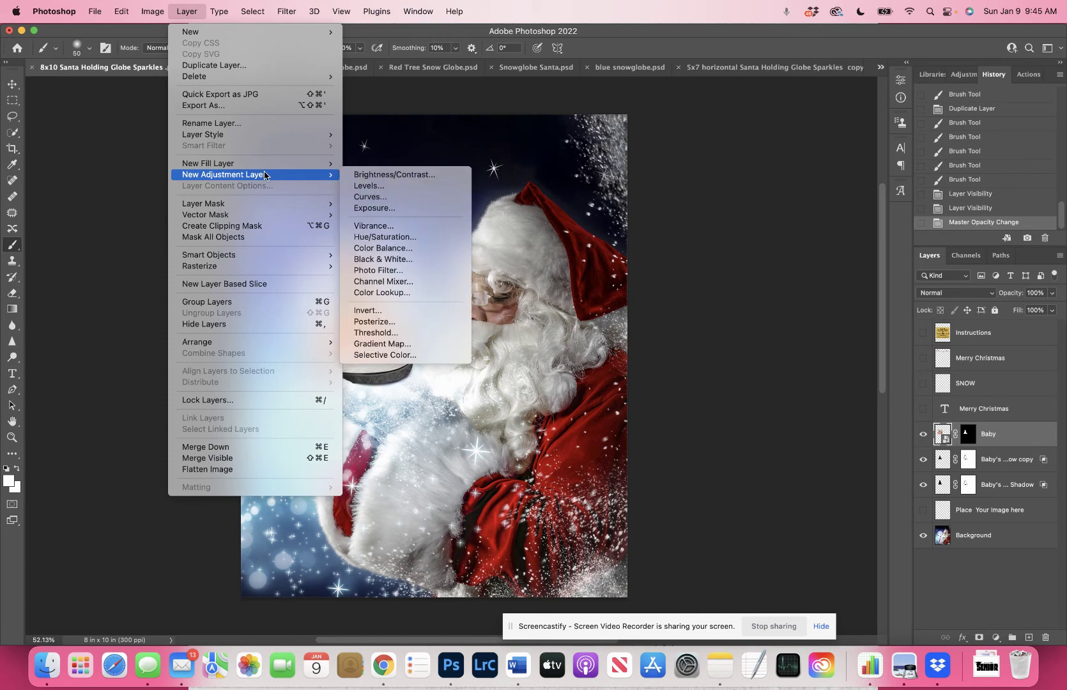
{"action": "left_click", "coordinate": [414, 251]}
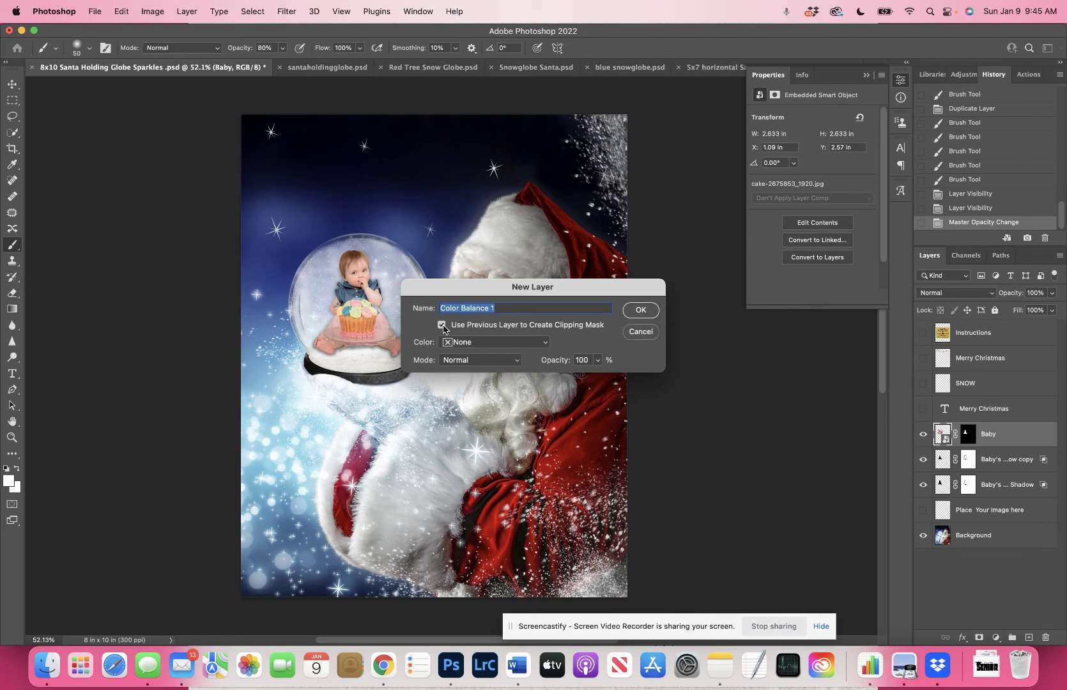
{"action": "left_click", "coordinate": [641, 310]}
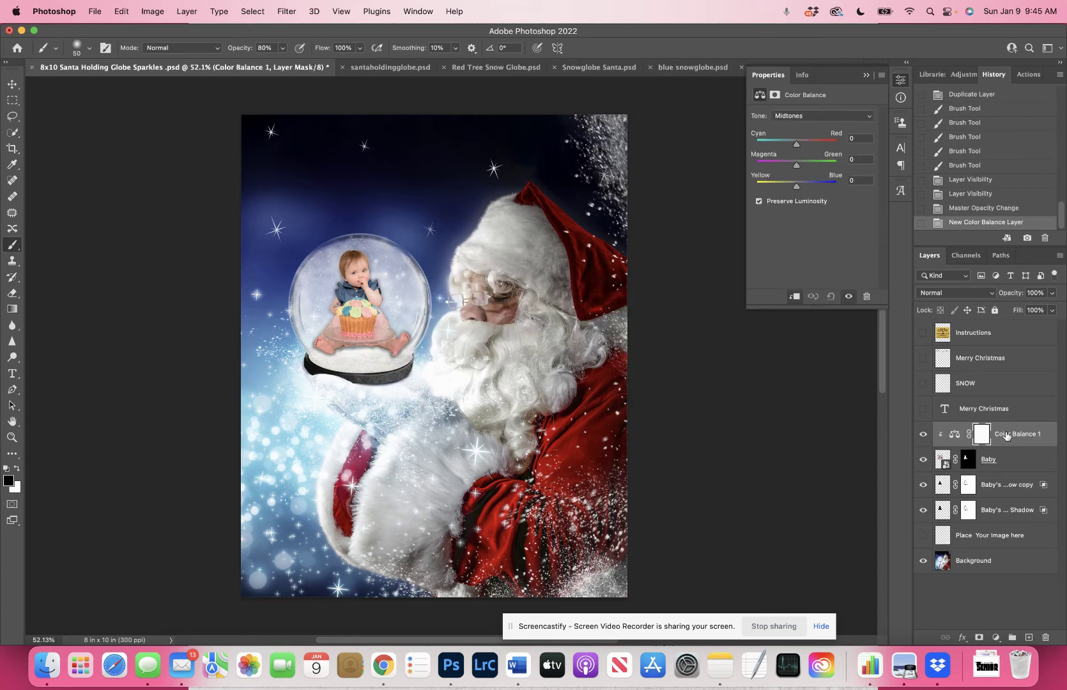
{"action": "left_click", "coordinate": [955, 435]}
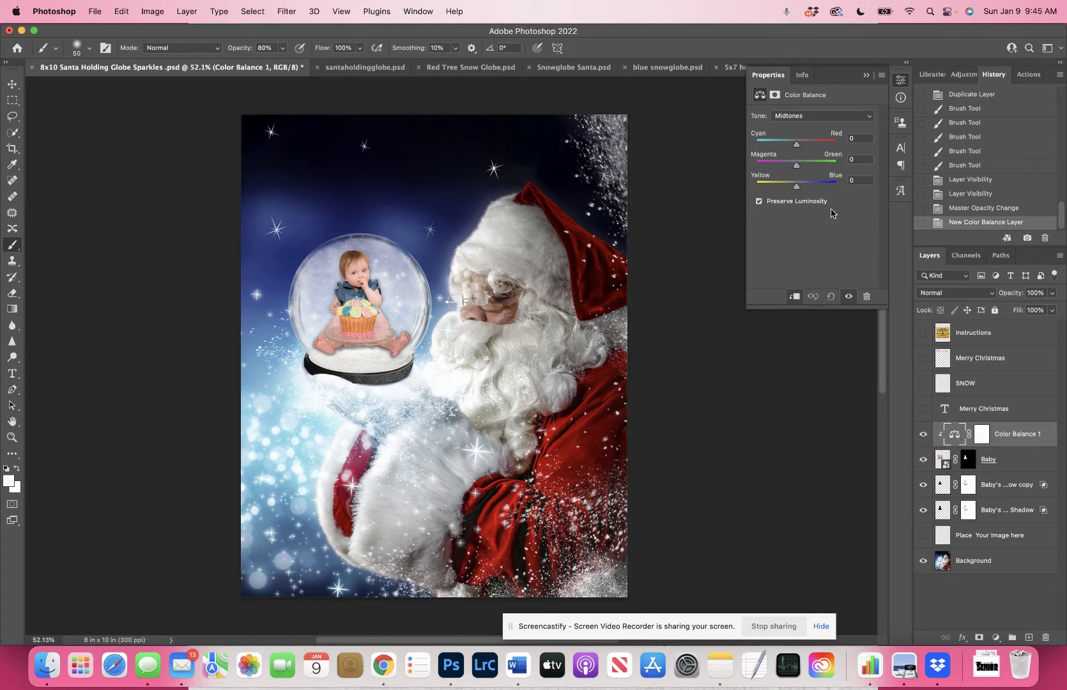
{"action": "left_click_drag", "start_coordinate": [797, 169], "coordinate": [729, 179]}
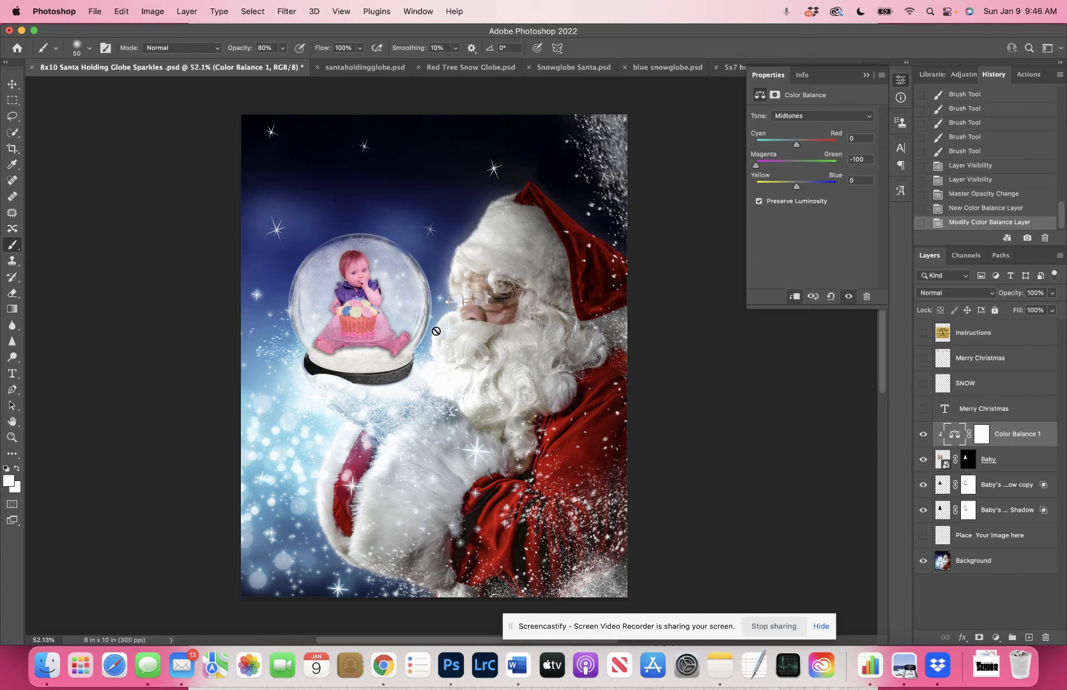
- Release the Color Balance clipping mask, then clip it back to the Baby layer
{"action": "right_click", "coordinate": [1001, 437]}
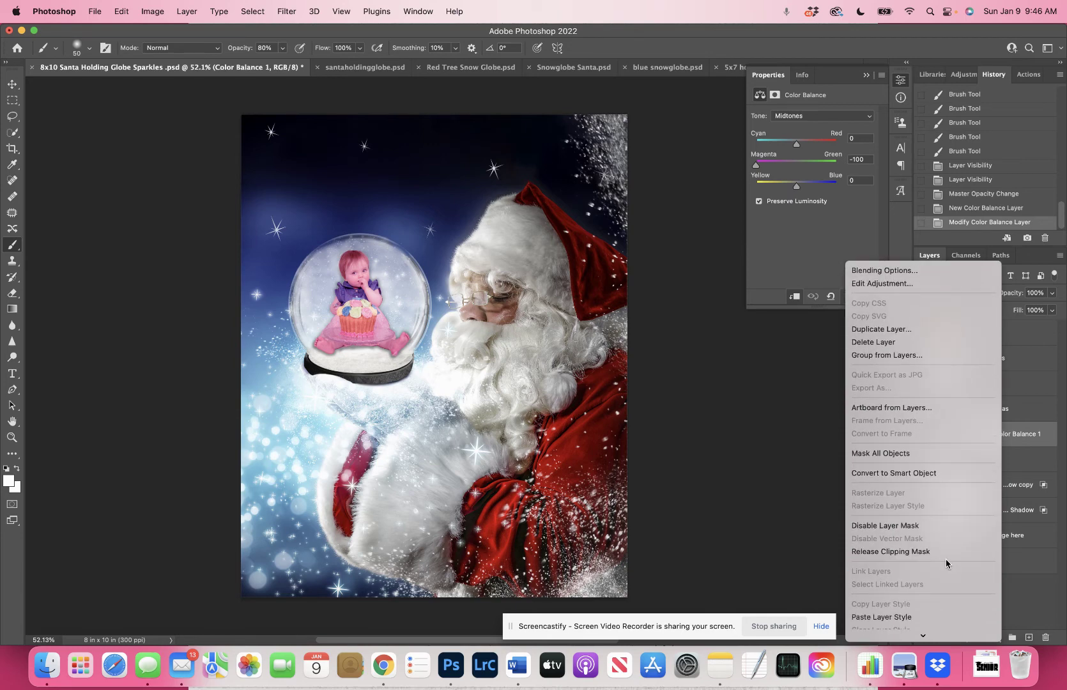
{"action": "left_click", "coordinate": [941, 550]}
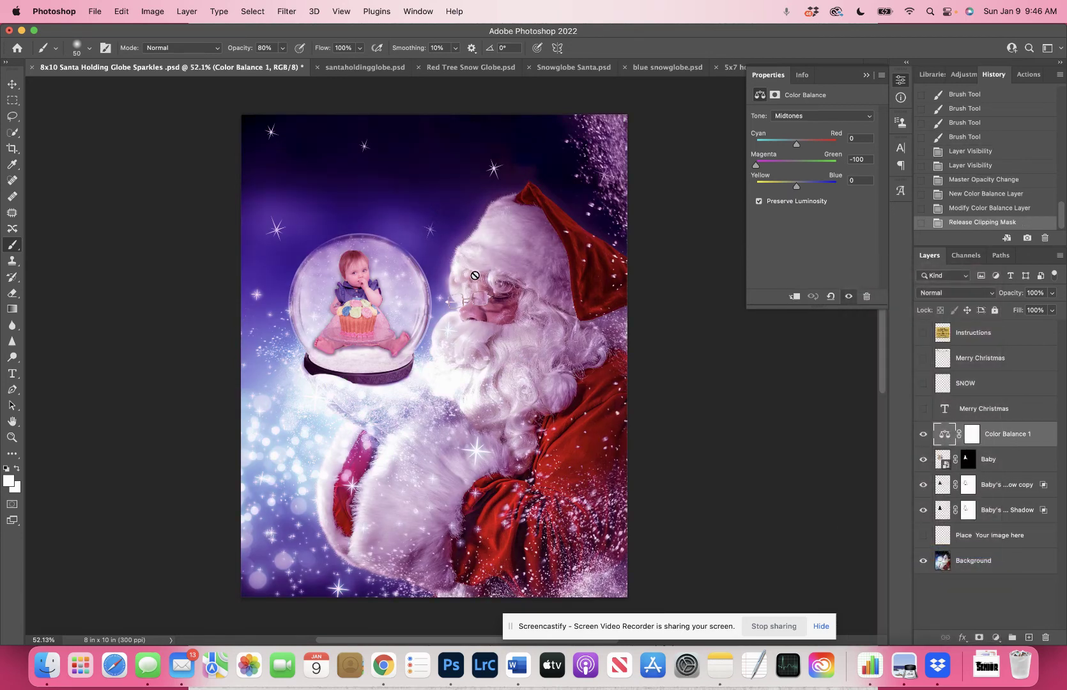
{"action": "right_click", "coordinate": [994, 440]}
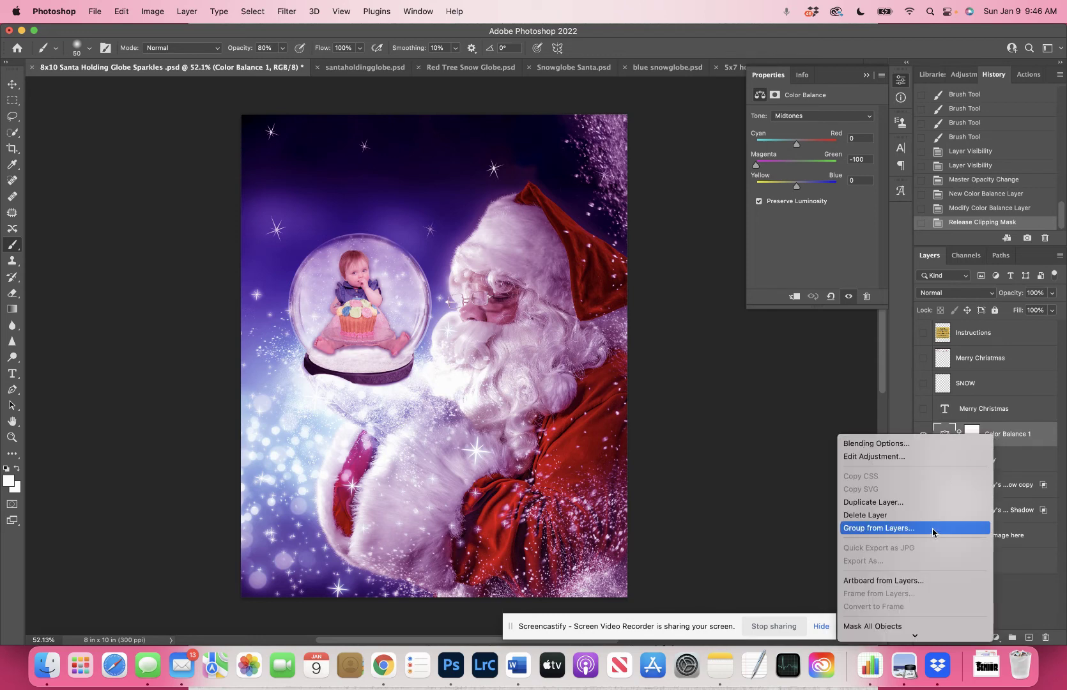
{"action": "scroll", "coordinate": [935, 530], "scroll_direction": "down", "scroll_amount": 5}
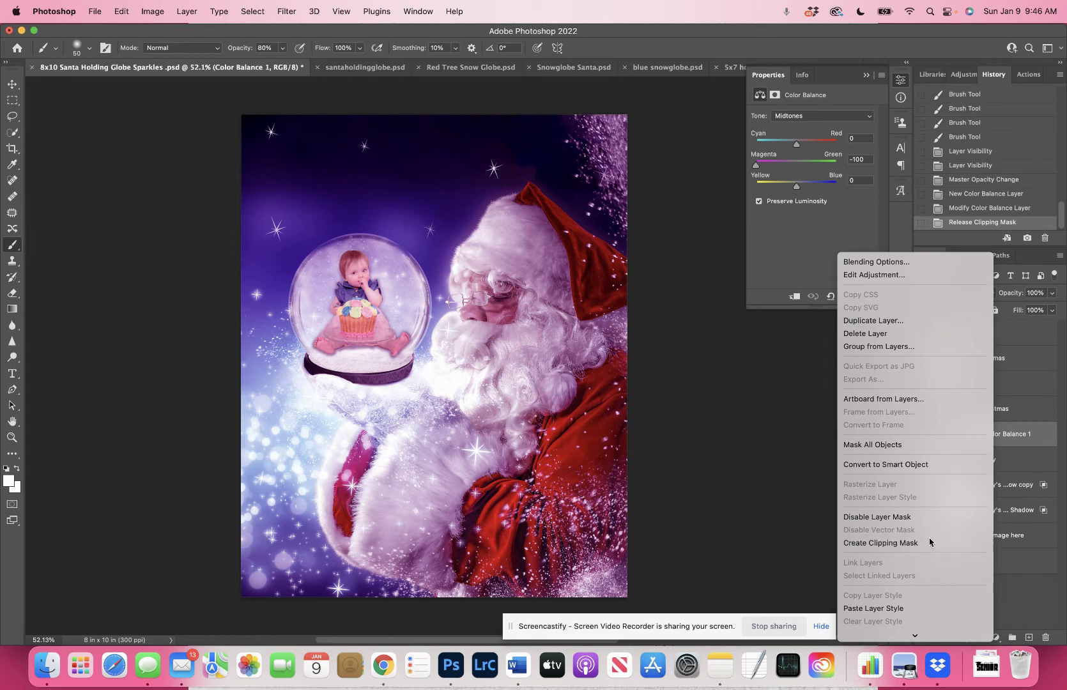
{"action": "left_click", "coordinate": [930, 542]}
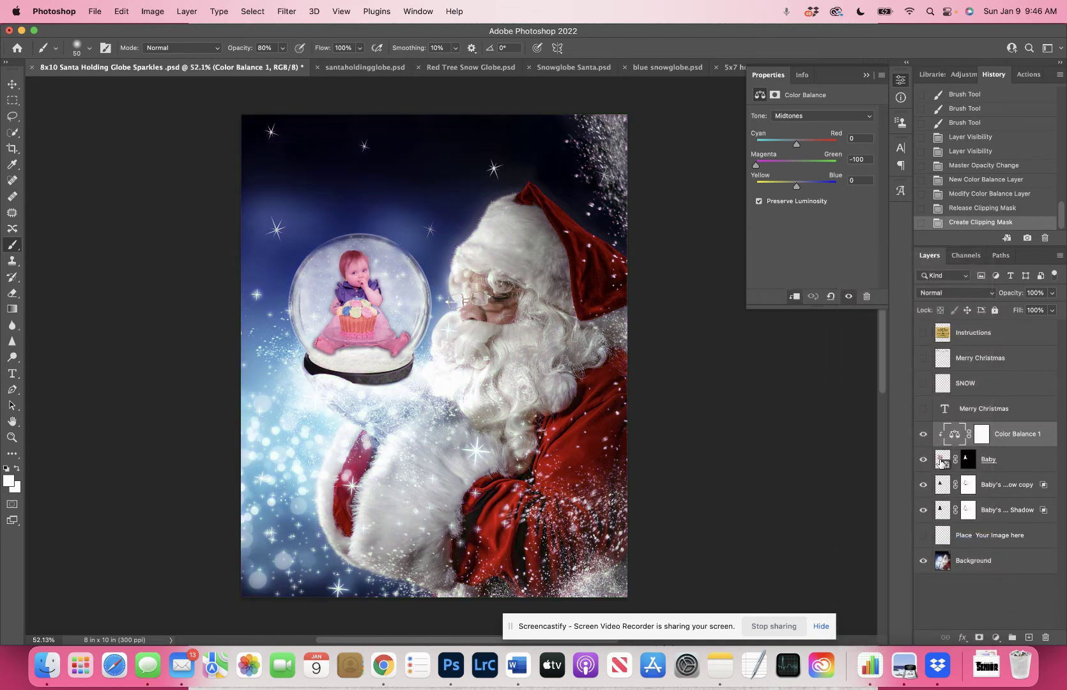
- Move the midtone sliders back from magenta toward cyan, then set Shadows to 0, -16, +13
{"action": "left_click_drag", "start_coordinate": [756, 165], "coordinate": [798, 168]}
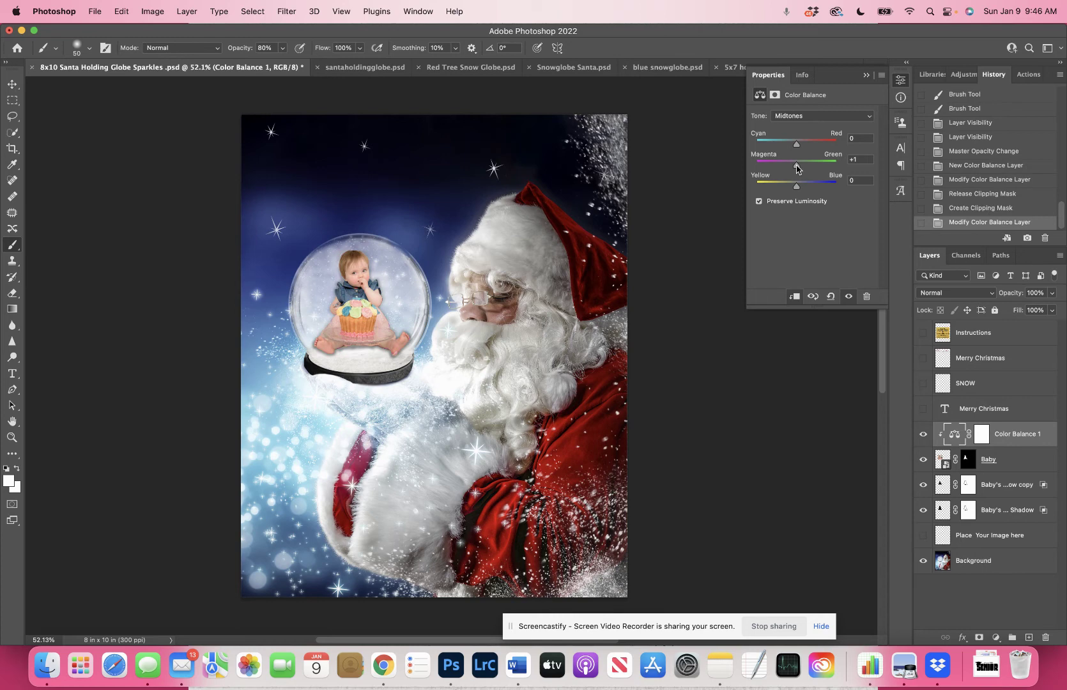
{"action": "left_click_drag", "start_coordinate": [796, 144], "coordinate": [788, 148]}
{"action": "left_click_drag", "start_coordinate": [796, 188], "coordinate": [795, 188]}
{"action": "left_click", "coordinate": [806, 117]}
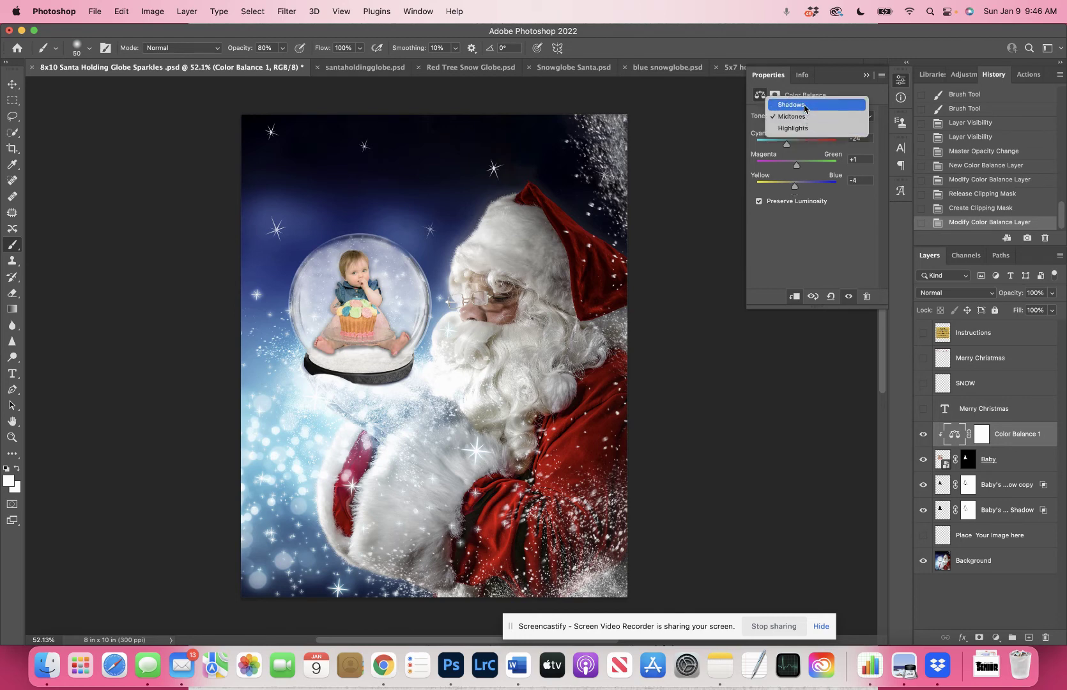
{"action": "left_click", "coordinate": [793, 105]}
{"action": "mouse_move", "coordinate": [801, 169]}
{"action": "left_mouse_down"}
{"action": "mouse_move", "coordinate": [791, 168]}
{"action": "mouse_move", "coordinate": [803, 189]}
{"action": "left_mouse_up"}
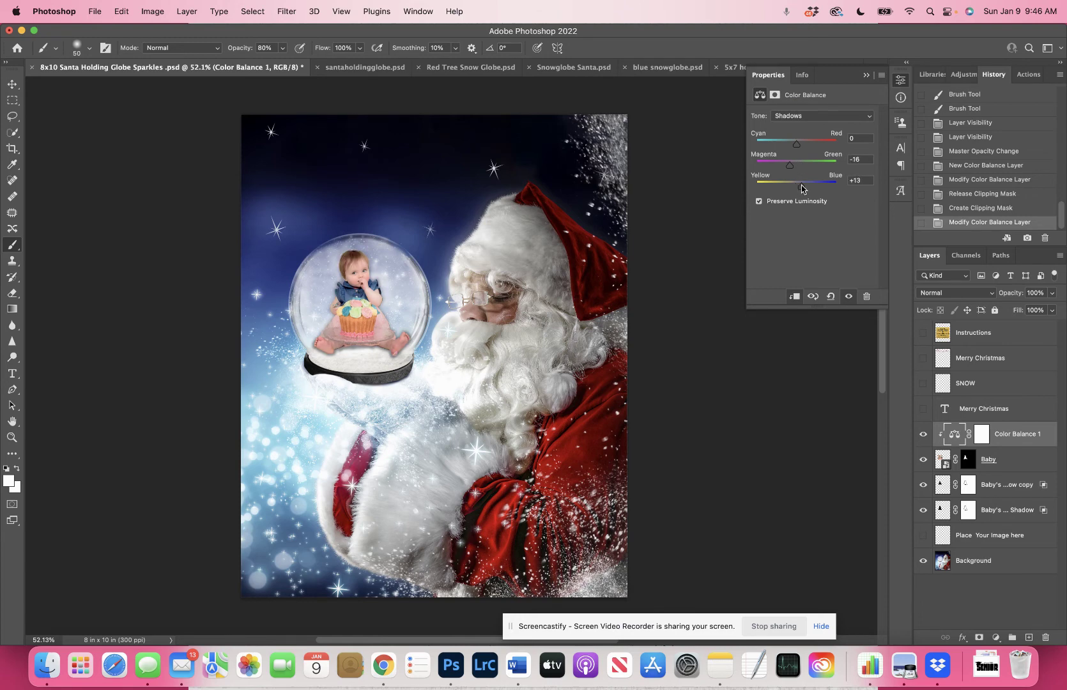
- Refine Midtones to -33, +18, -4 and toggle the Color Balance layer to compare
{"action": "left_click", "coordinate": [799, 118]}
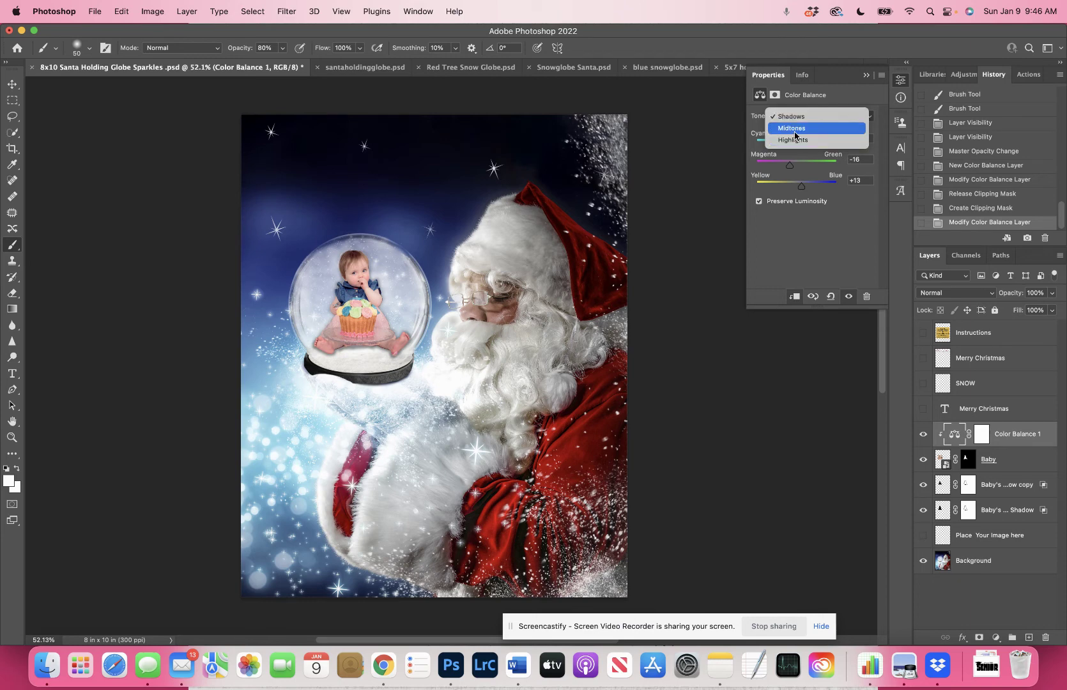
{"action": "left_click", "coordinate": [795, 129]}
{"action": "left_click_drag", "start_coordinate": [800, 170], "coordinate": [784, 146]}
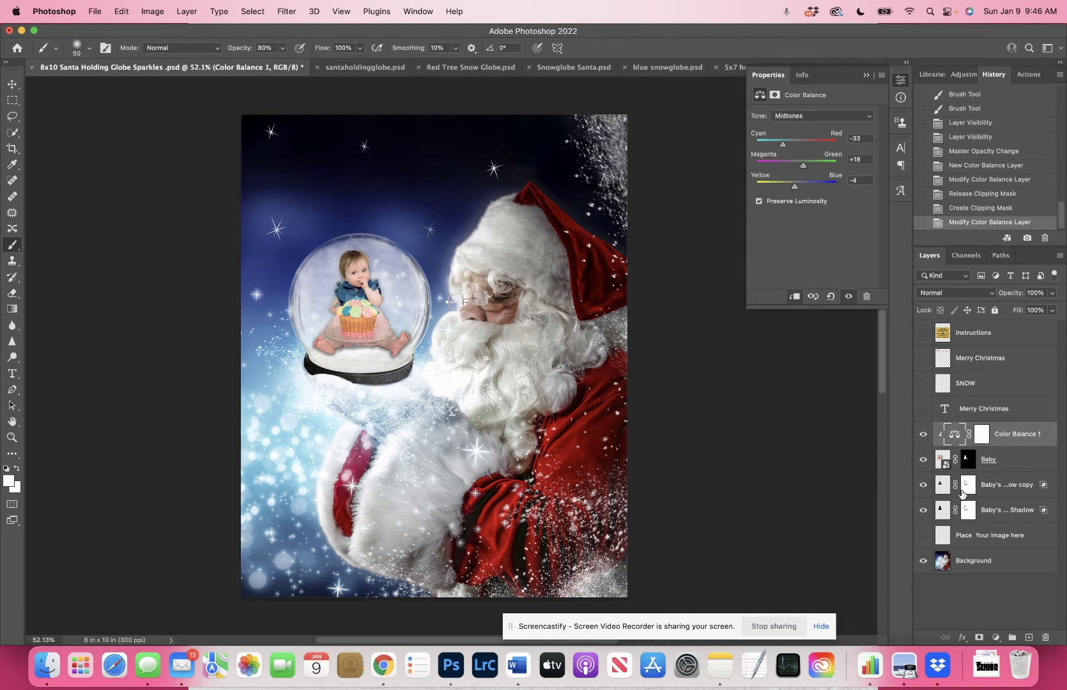
{"action": "left_click", "coordinate": [924, 435]}
{"action": "left_click", "coordinate": [924, 435]}
{"action": "left_click", "coordinate": [924, 435]}
{"action": "left_click", "coordinate": [923, 436]}
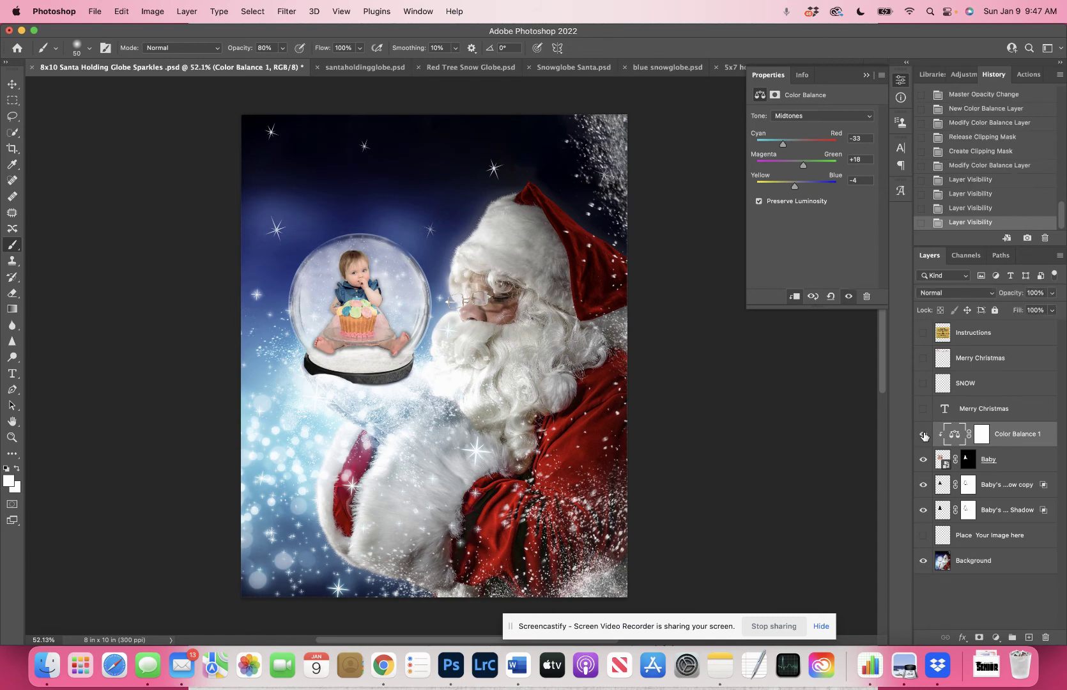
{"action": "left_click", "coordinate": [924, 435]}
{"action": "left_click", "coordinate": [924, 435]}
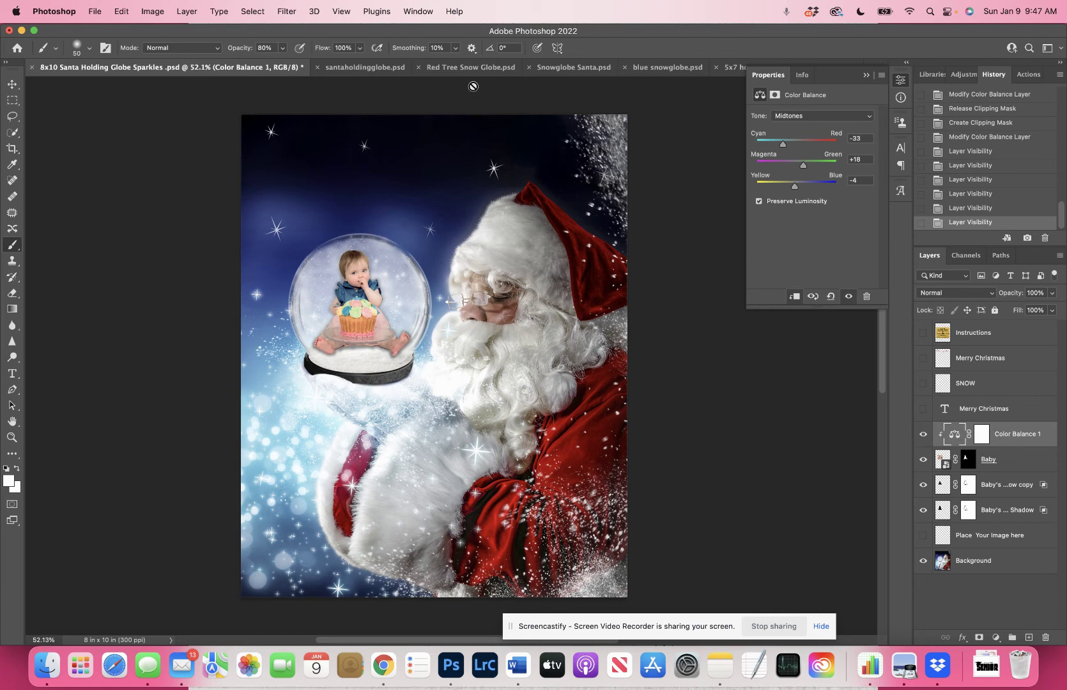
{"action": "left_click", "coordinate": [182, 10]}
{"action": "mouse_move", "coordinate": [234, 176]}
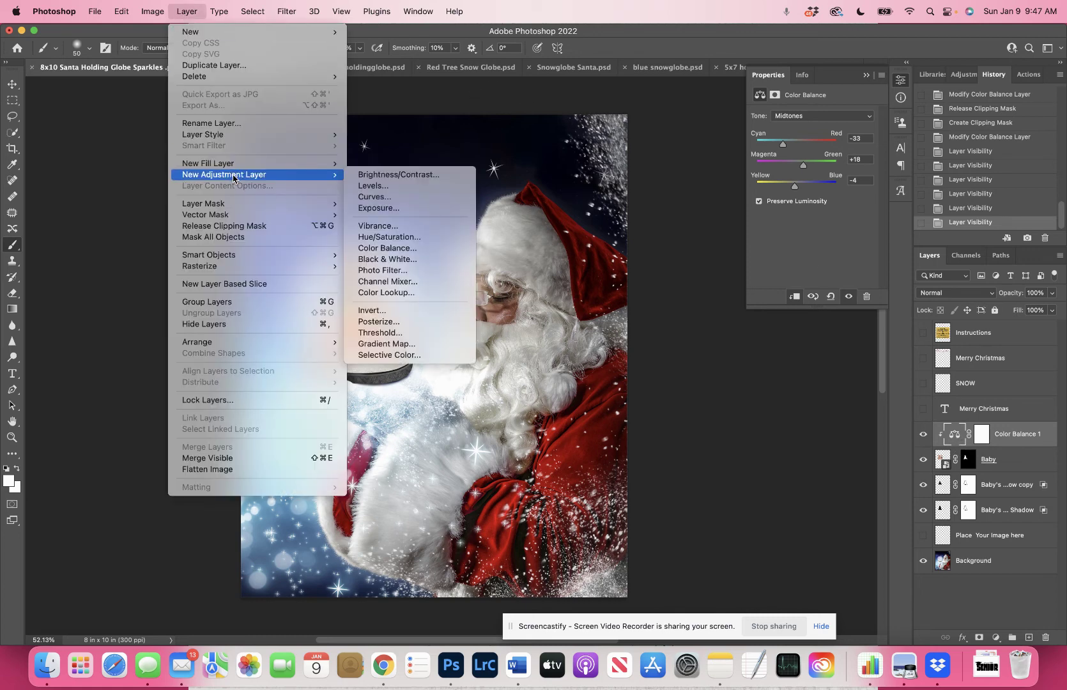
- Add a Hue/Saturation layer clipped to the baby and cut Reds saturation to -27
{"action": "left_click", "coordinate": [395, 238]}
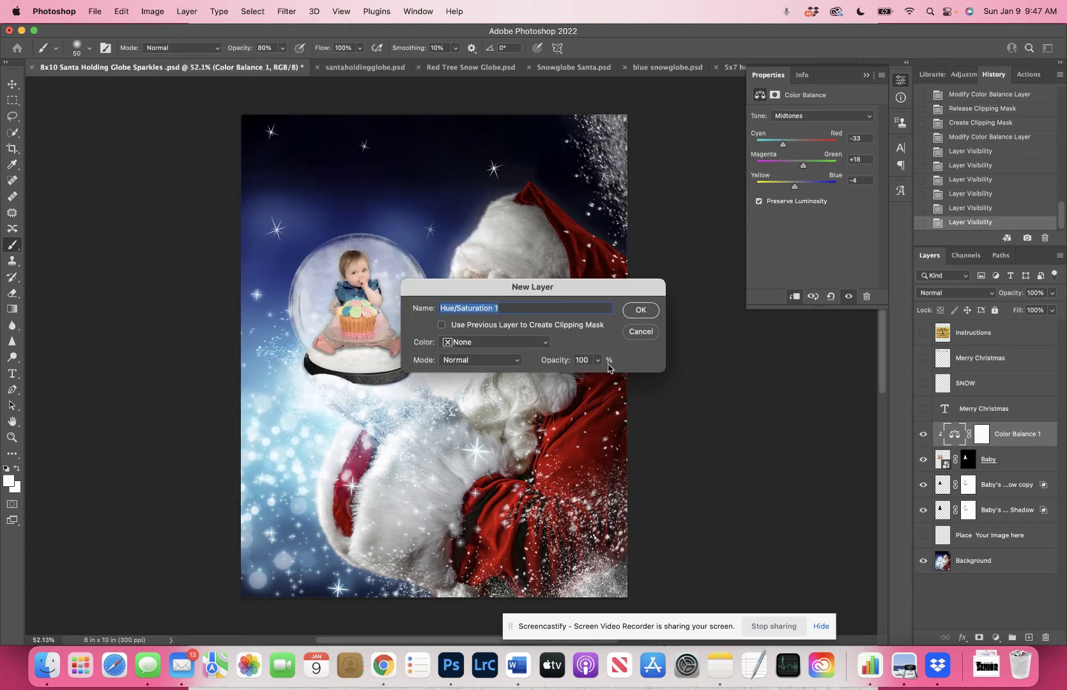
{"action": "left_click", "coordinate": [442, 324]}
{"action": "left_click", "coordinate": [641, 310]}
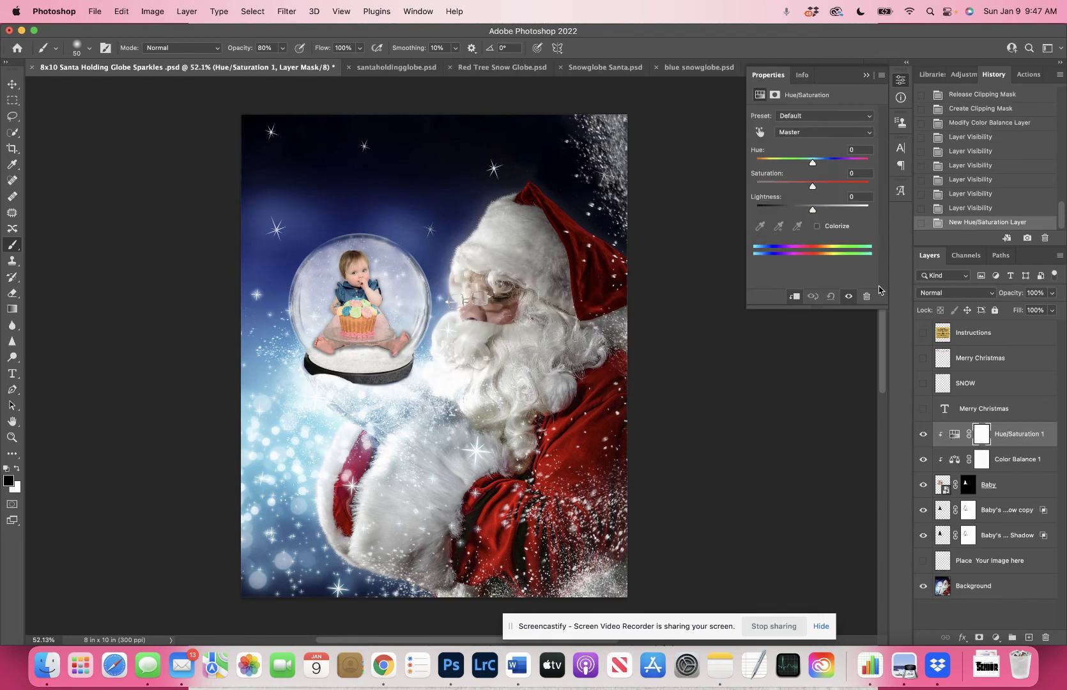
{"action": "left_click", "coordinate": [808, 132]}
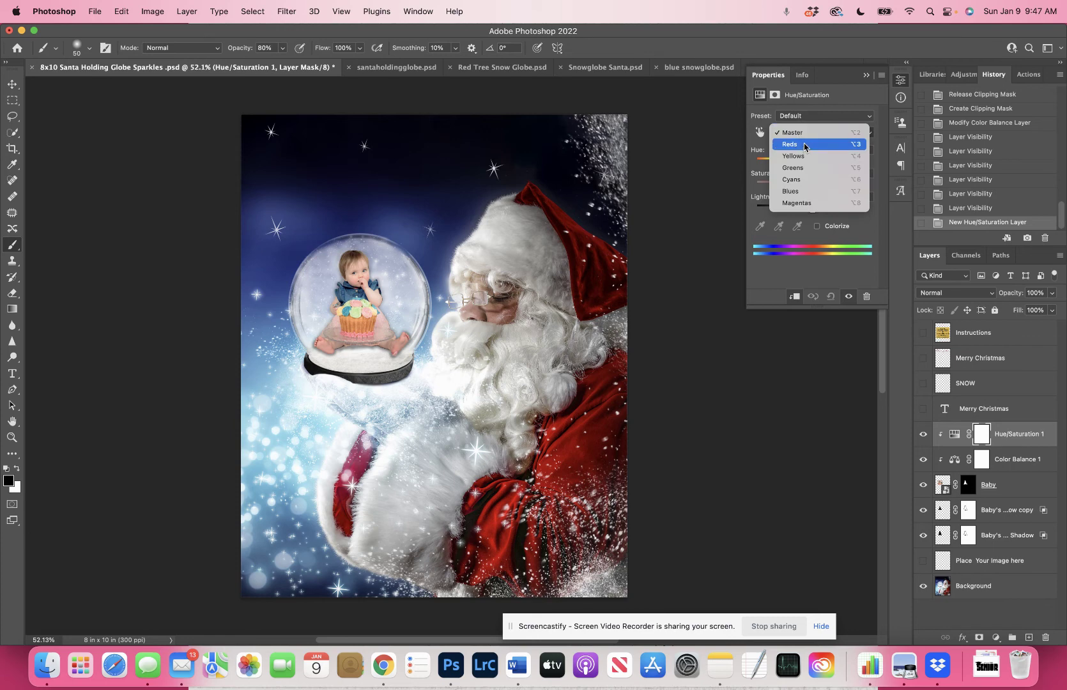
{"action": "left_click", "coordinate": [804, 145]}
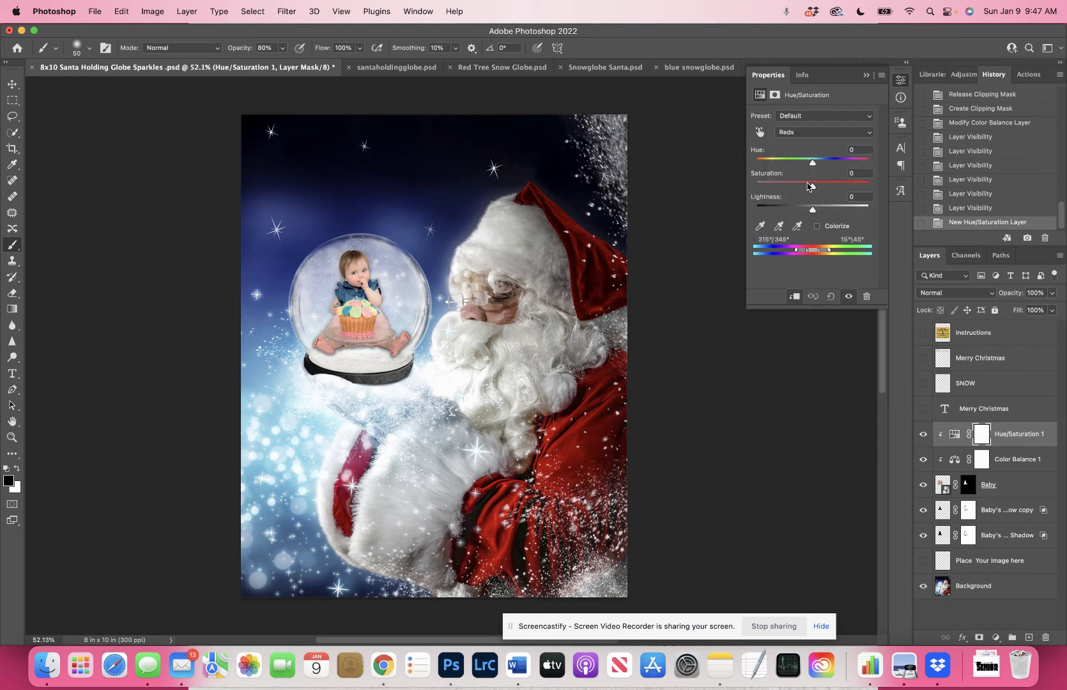
{"action": "left_click_drag", "start_coordinate": [813, 184], "coordinate": [798, 187]}
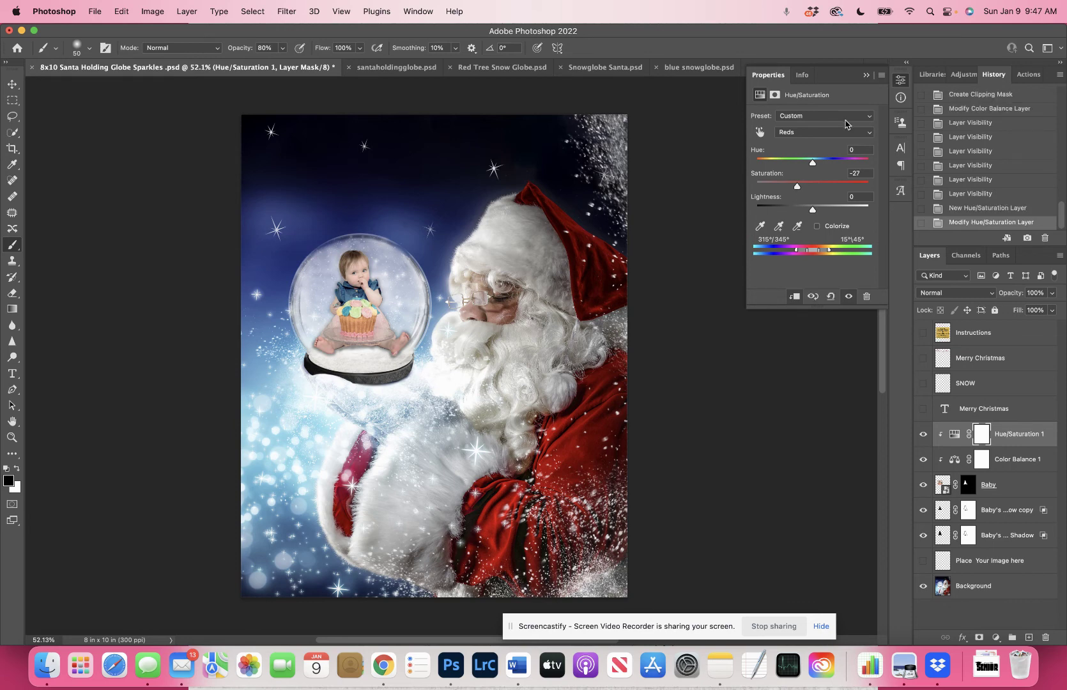
{"action": "left_click", "coordinate": [867, 75]}
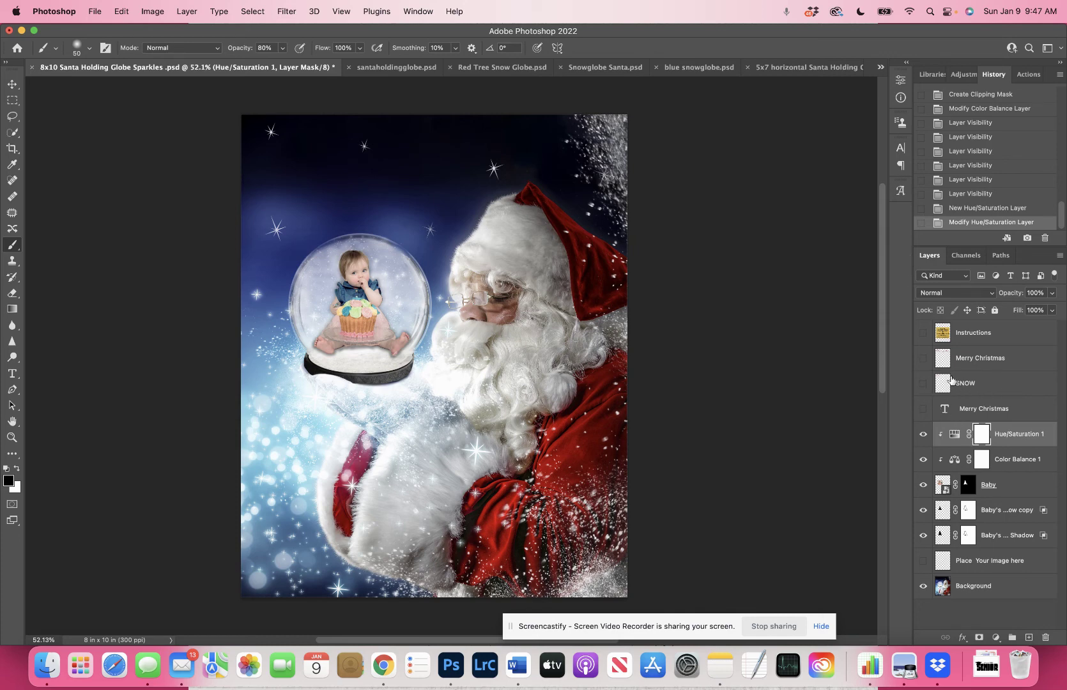
- Show SNOW, set Hue/Saturation opacity to 58%, then mask snow off the globe with a size-90 brush
{"action": "left_click", "coordinate": [923, 384]}
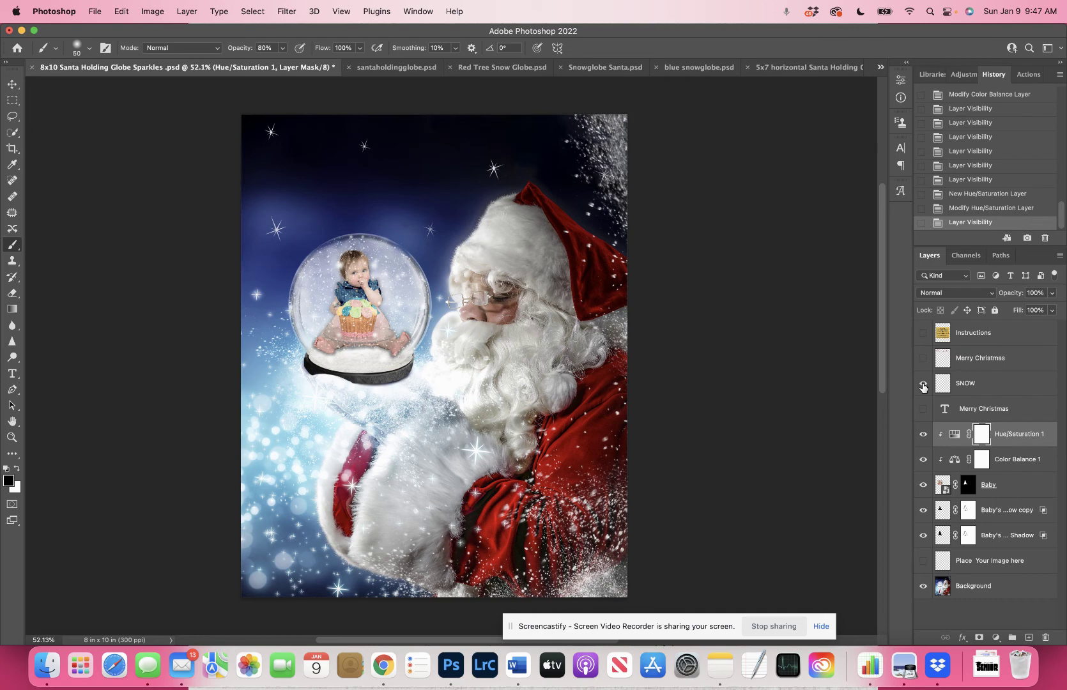
{"action": "left_click_drag", "start_coordinate": [1014, 296], "coordinate": [987, 299]}
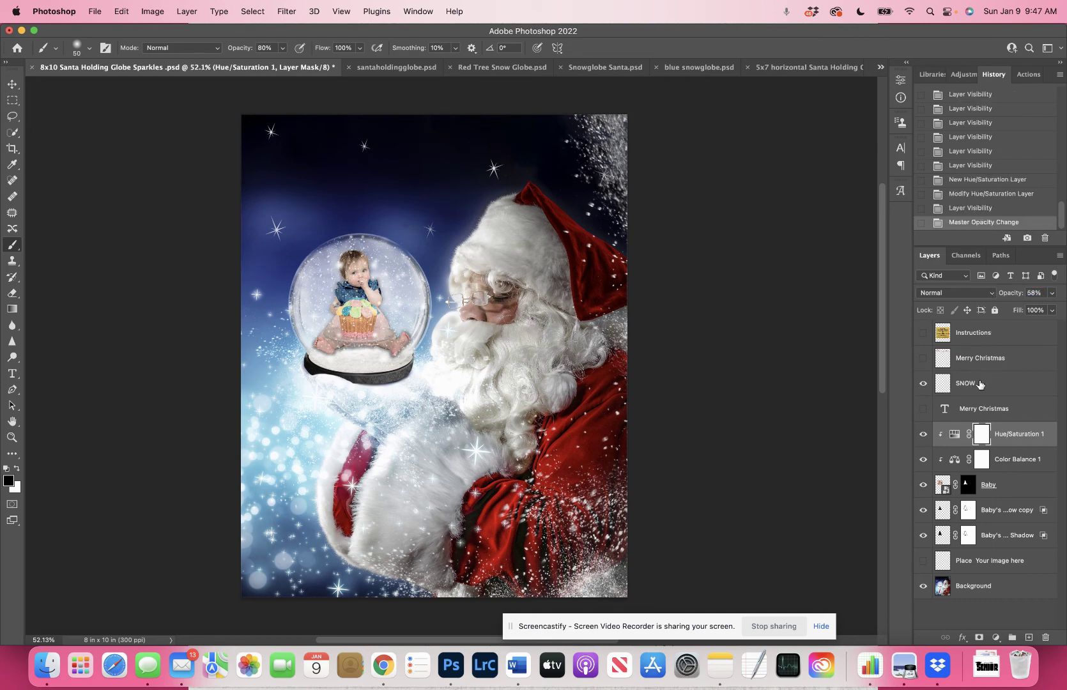
{"action": "left_click", "coordinate": [981, 384]}
{"action": "left_click", "coordinate": [979, 638]}
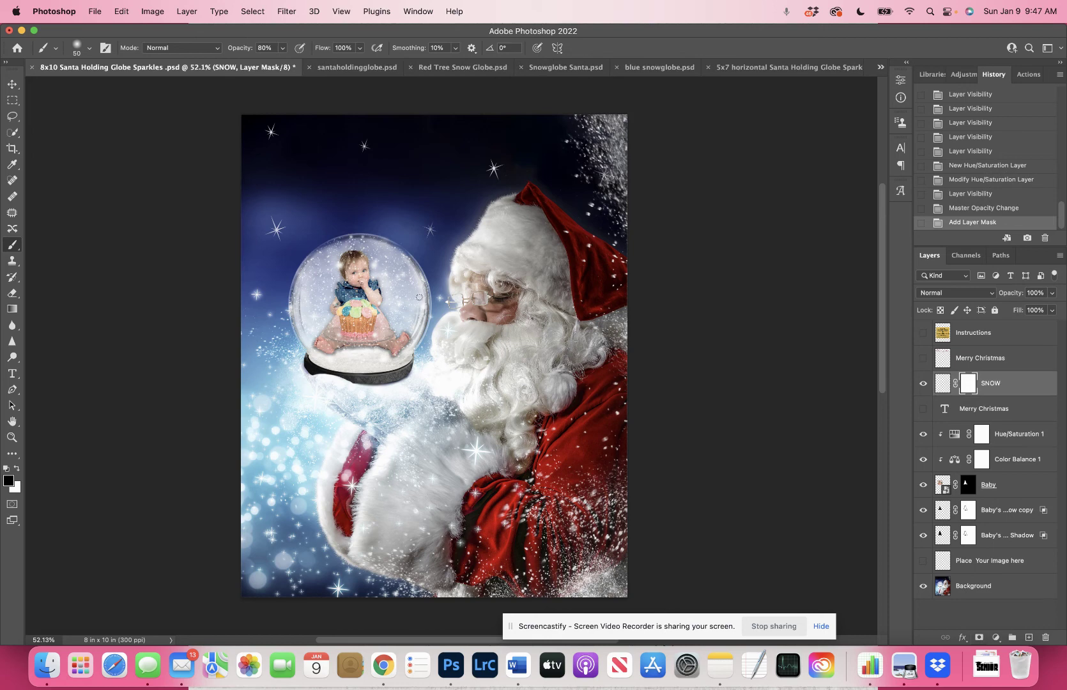
{"action": "key", "text": "bracketright"}
{"action": "mouse_move", "coordinate": [346, 312]}
{"action": "left_mouse_down"}
{"action": "mouse_move", "coordinate": [345, 337]}
{"action": "mouse_move", "coordinate": [365, 318]}
{"action": "mouse_move", "coordinate": [357, 329]}
{"action": "left_mouse_up"}
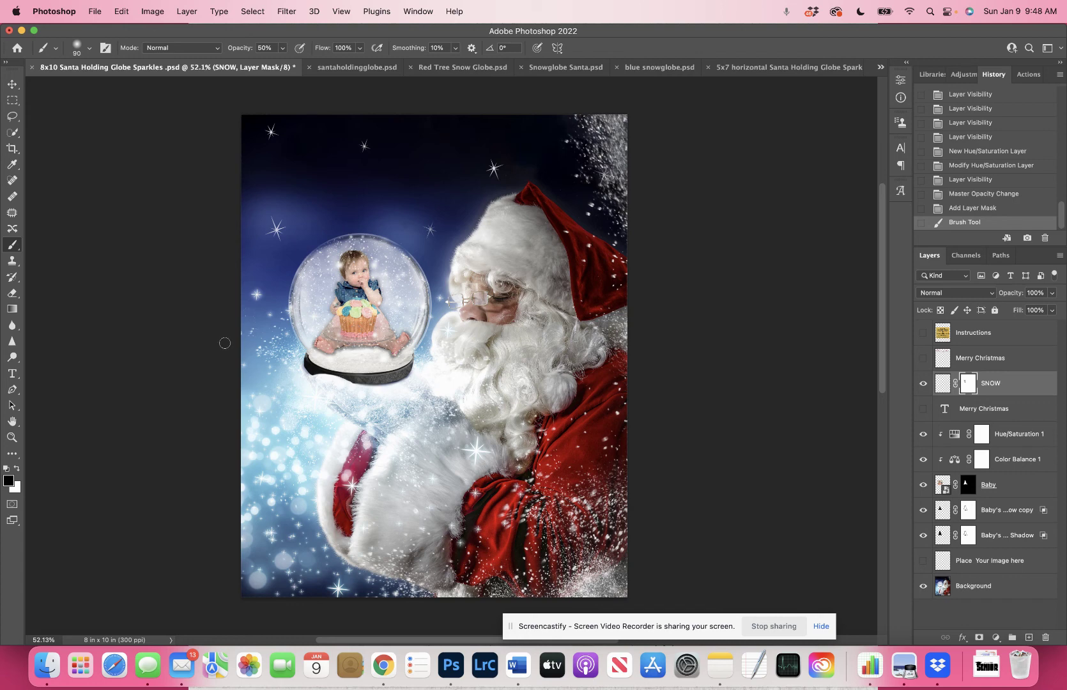
{"action": "left_click", "coordinate": [92, 16]}
{"action": "mouse_move", "coordinate": [136, 195]}
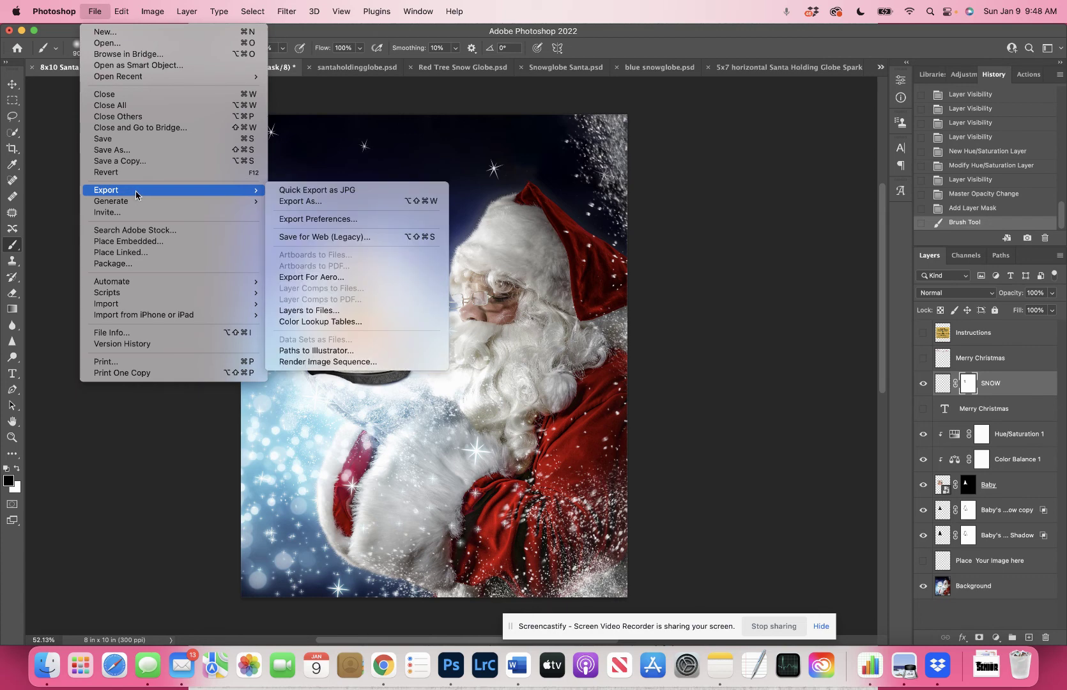
{"action": "left_click", "coordinate": [309, 202]}
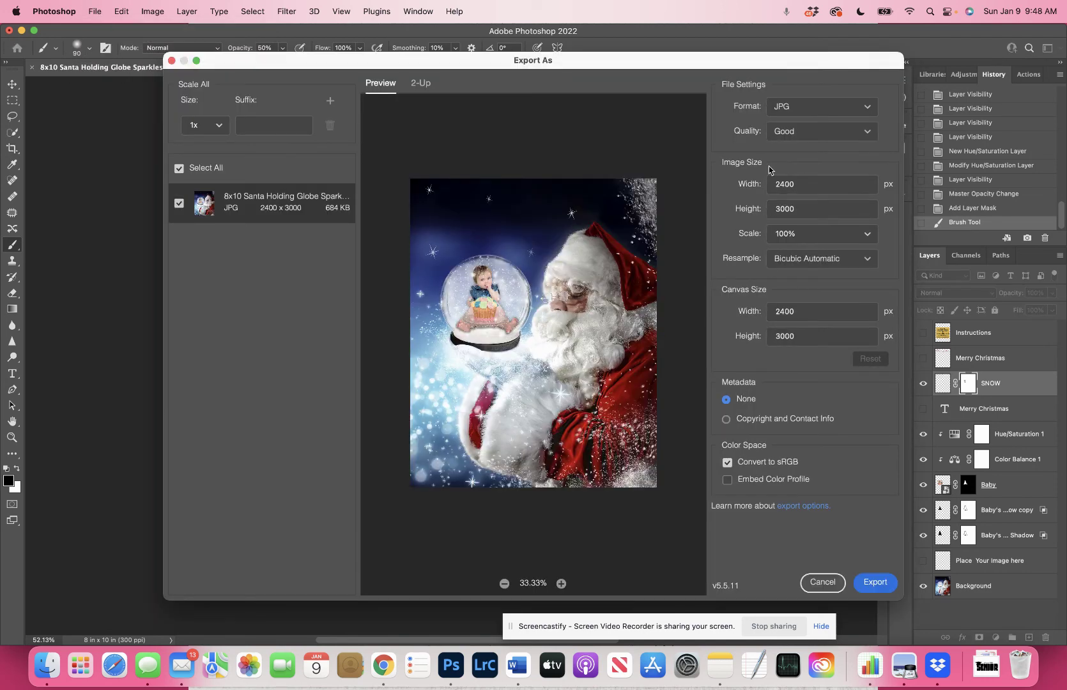
{"action": "left_click", "coordinate": [820, 134]}
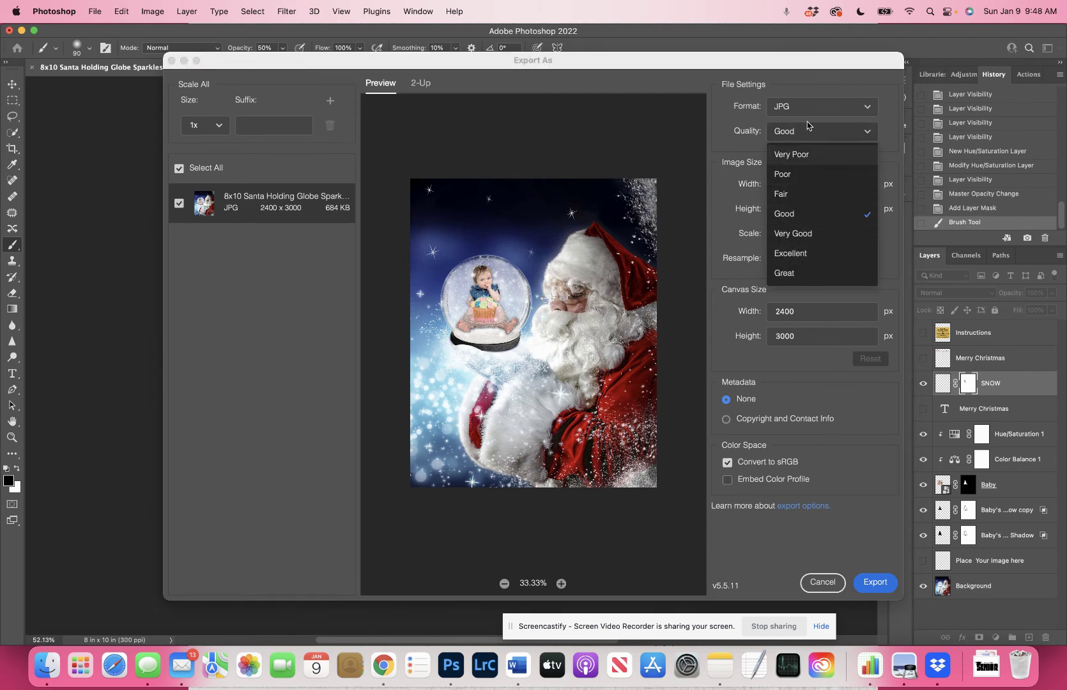
{"action": "left_click", "coordinate": [720, 116]}
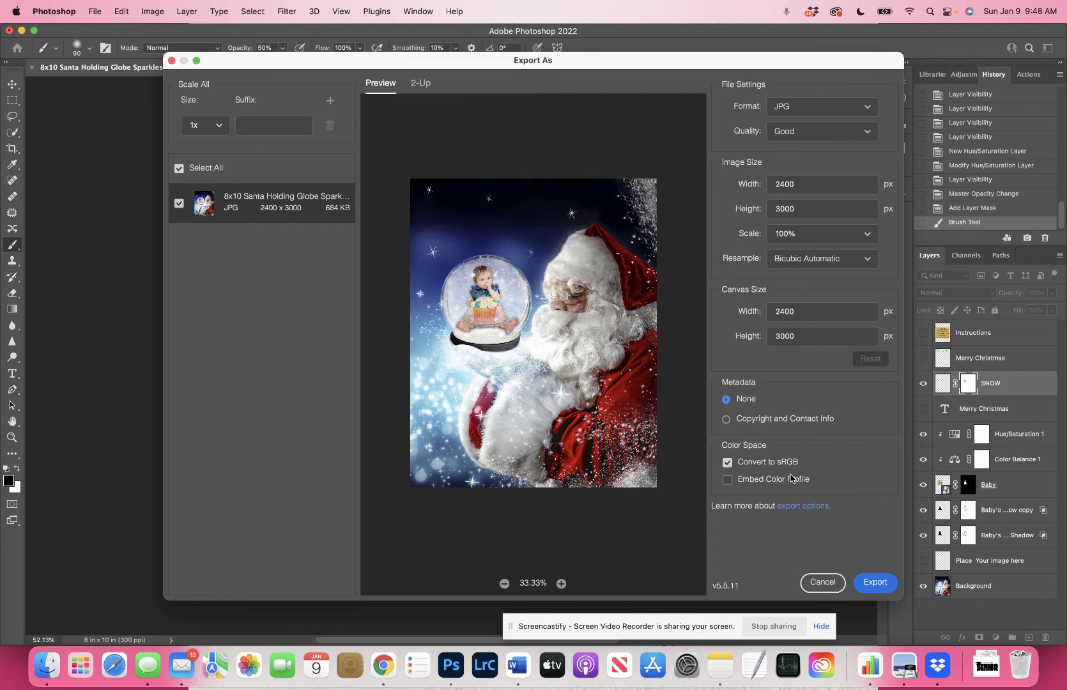
{"action": "left_click", "coordinate": [838, 583]}
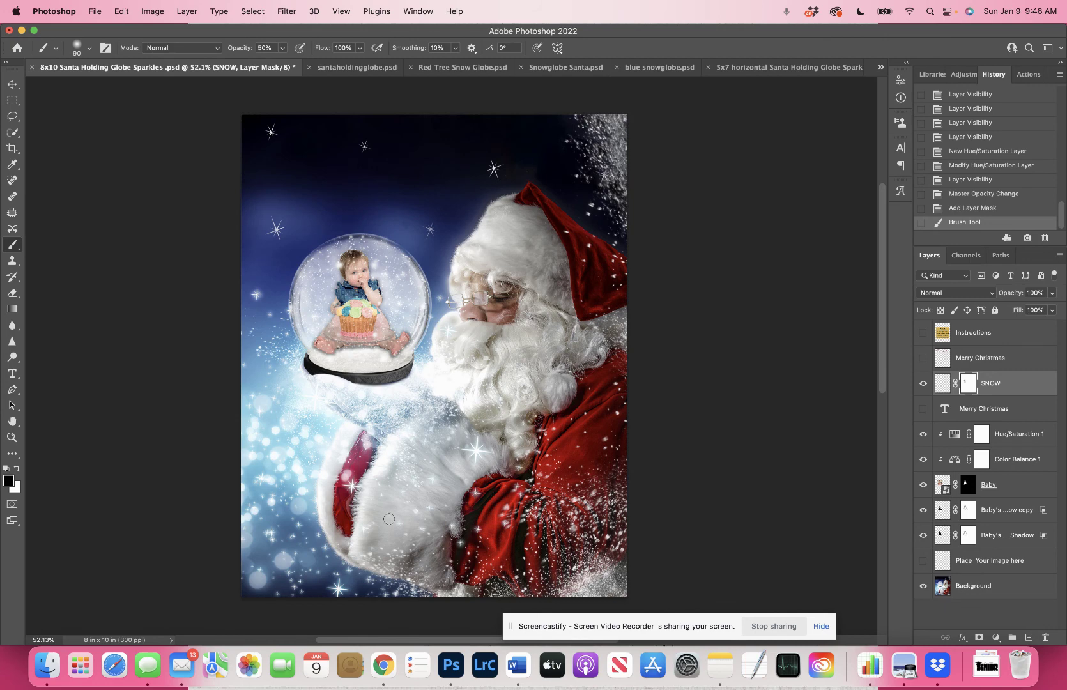
- In Chrome, browse the Photo Box Designs home page, then open and scroll its FREEBIES page
{"action": "left_click", "coordinate": [380, 674]}
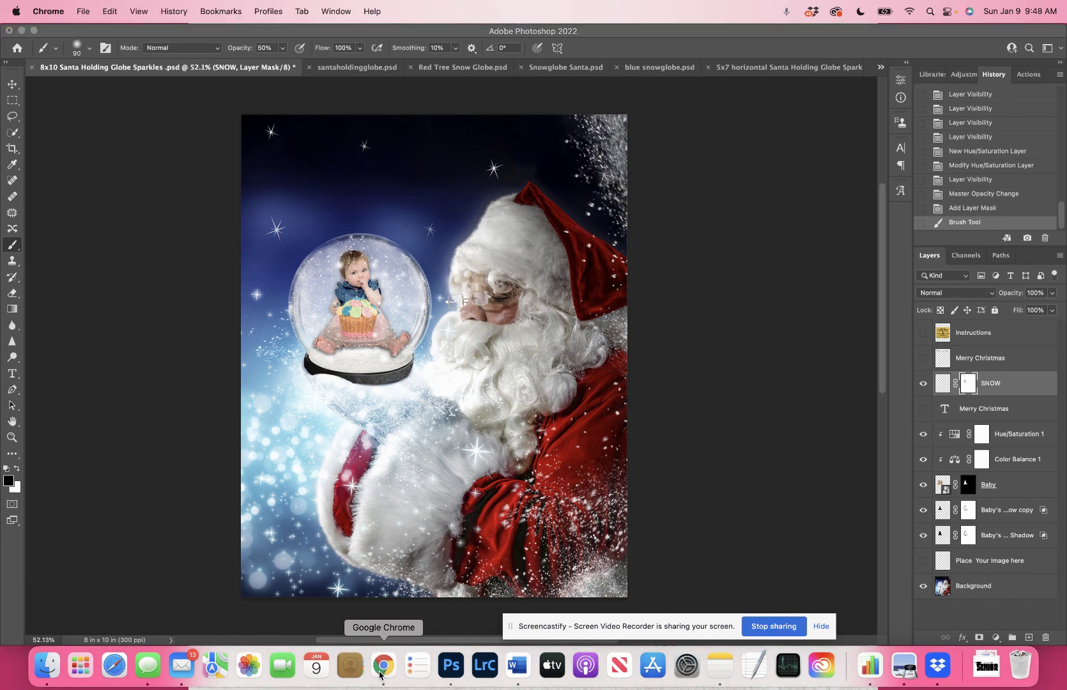
{"action": "scroll", "coordinate": [487, 493], "scroll_direction": "down", "scroll_amount": 3}
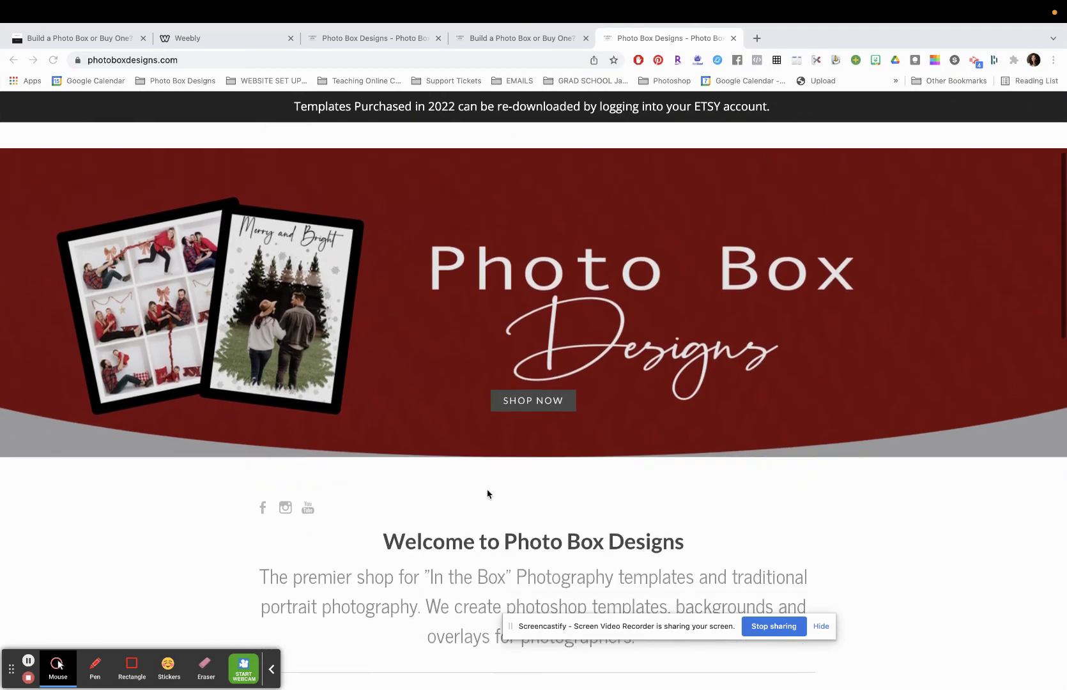
{"action": "scroll", "coordinate": [487, 493], "scroll_direction": "down", "scroll_amount": 10}
{"action": "scroll", "coordinate": [487, 493], "scroll_direction": "up", "scroll_amount": 8}
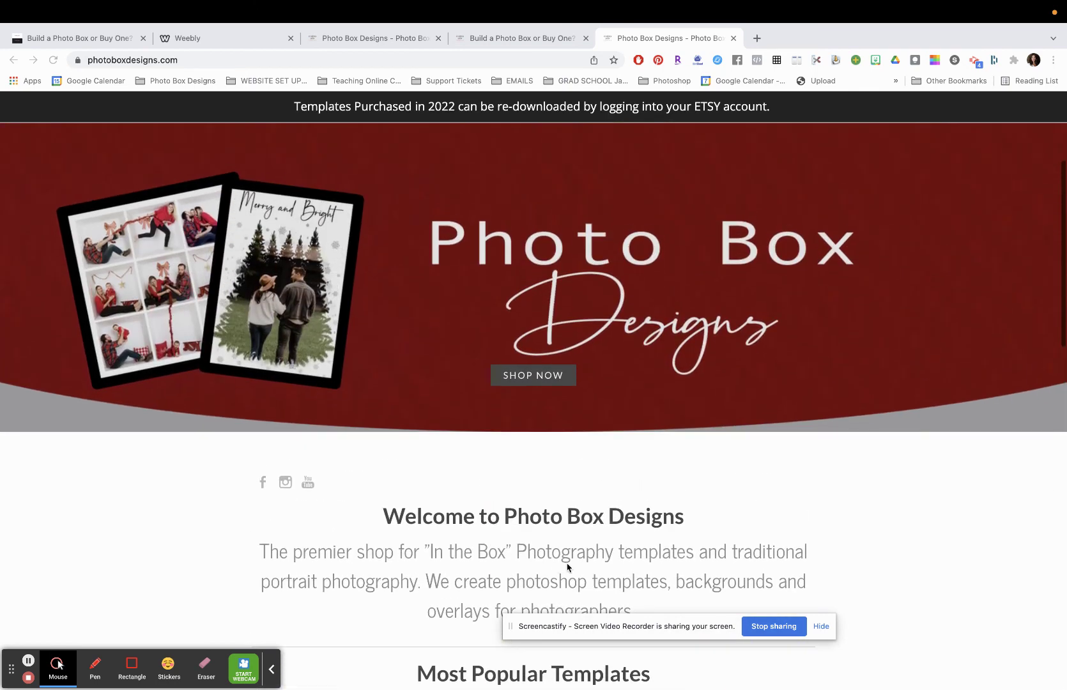
{"action": "scroll", "coordinate": [749, 365], "scroll_direction": "up", "scroll_amount": 3}
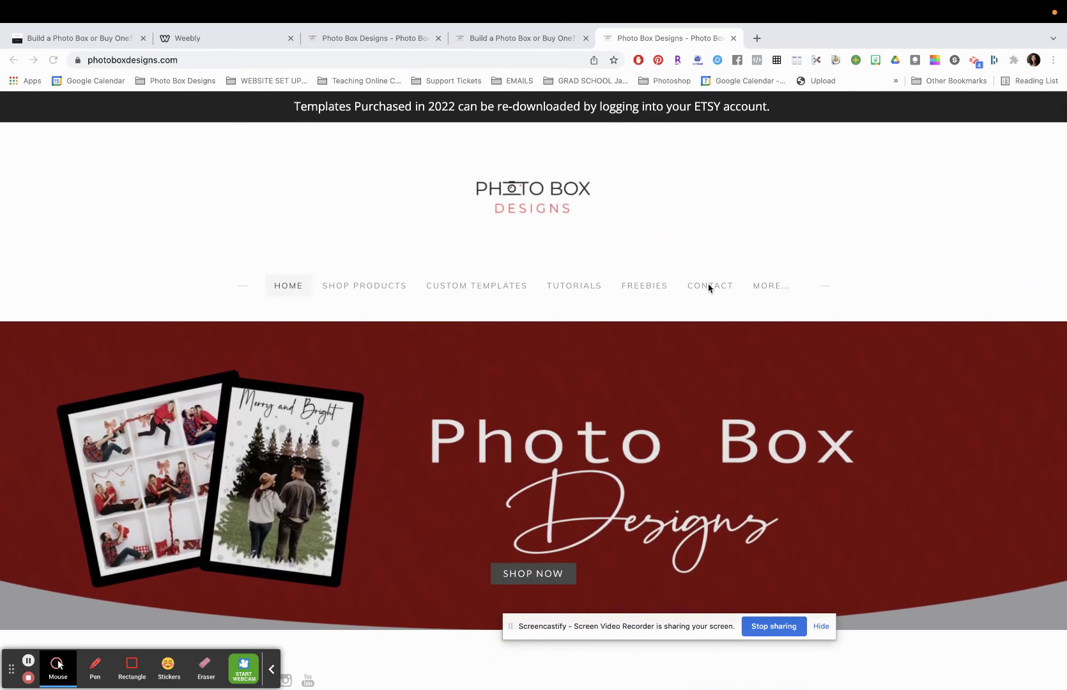
{"action": "left_click", "coordinate": [647, 287]}
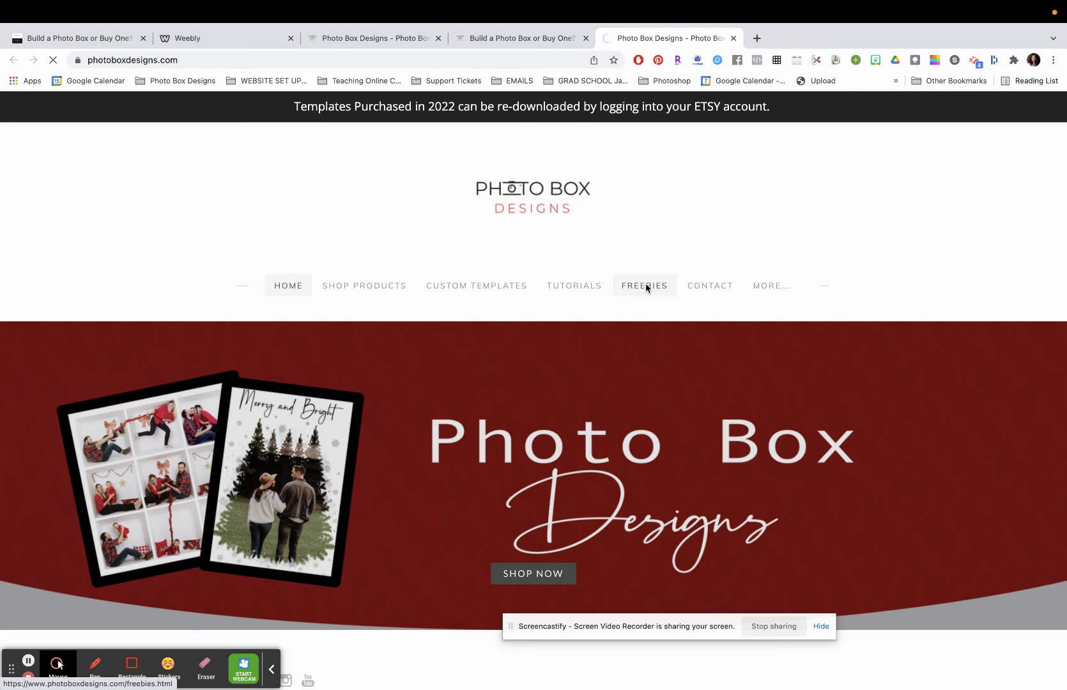
{"action": "scroll", "coordinate": [645, 288], "scroll_direction": "down", "scroll_amount": 3}
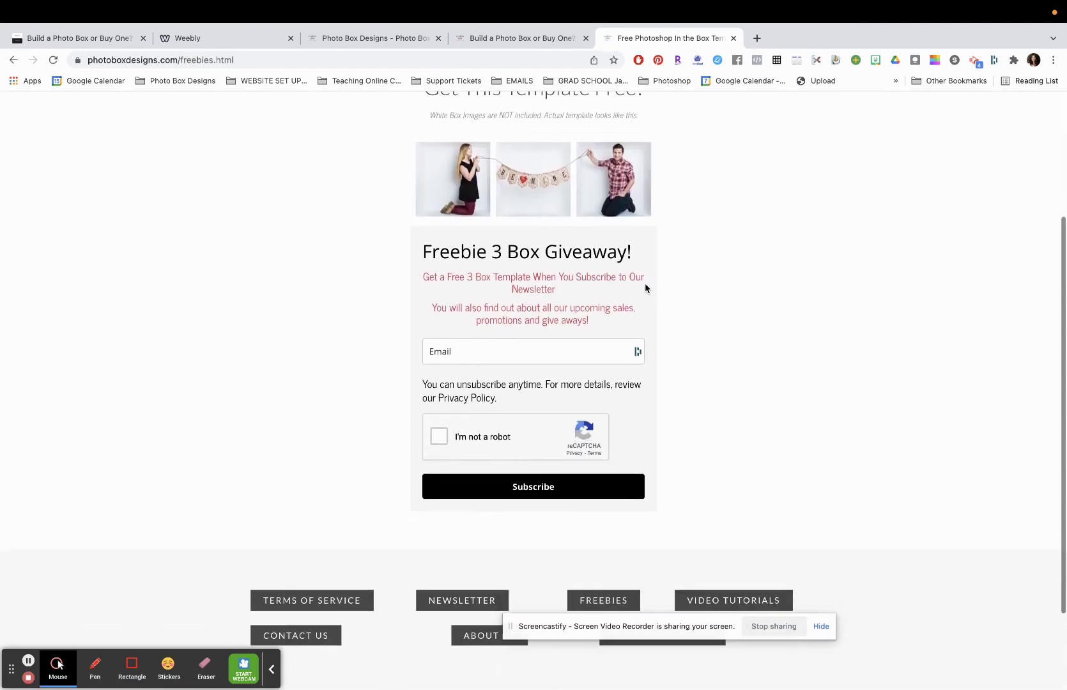
{"action": "scroll", "coordinate": [645, 288], "scroll_direction": "up", "scroll_amount": 1}
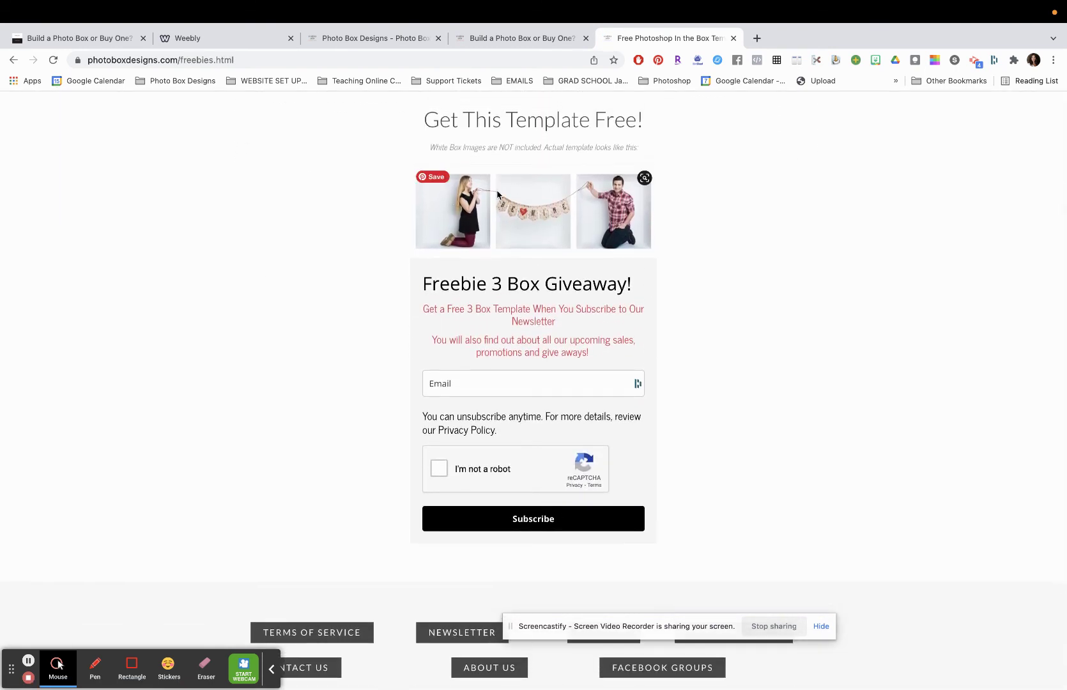
{"action": "scroll", "coordinate": [625, 257], "scroll_direction": "up", "scroll_amount": 2}
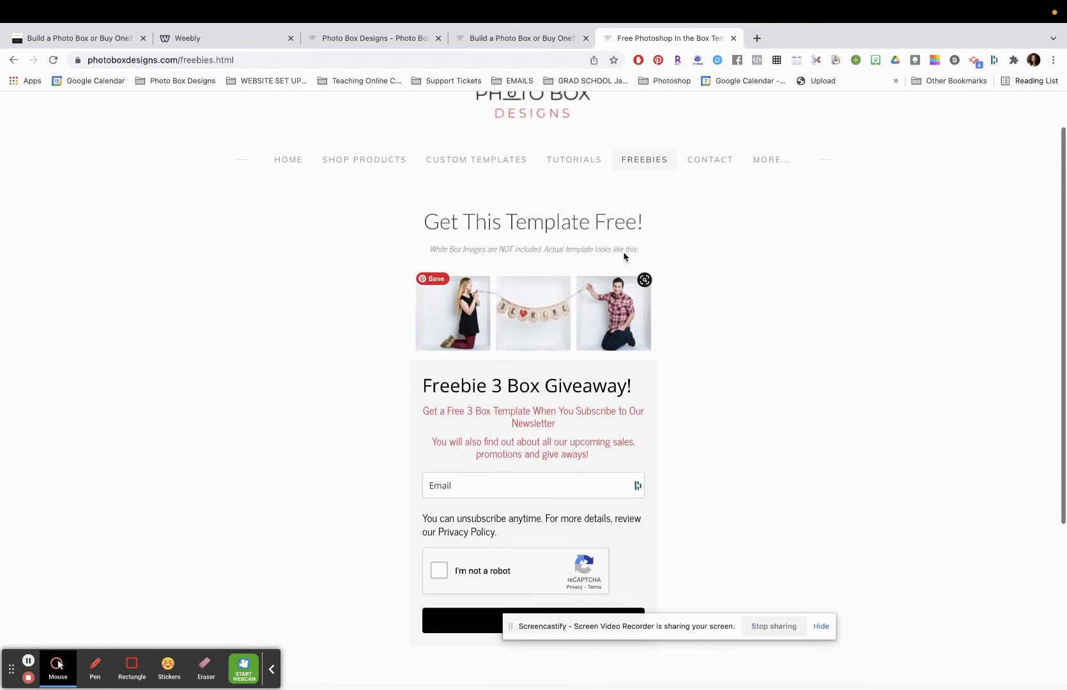
{"action": "scroll", "coordinate": [623, 252], "scroll_direction": "down", "scroll_amount": 1}
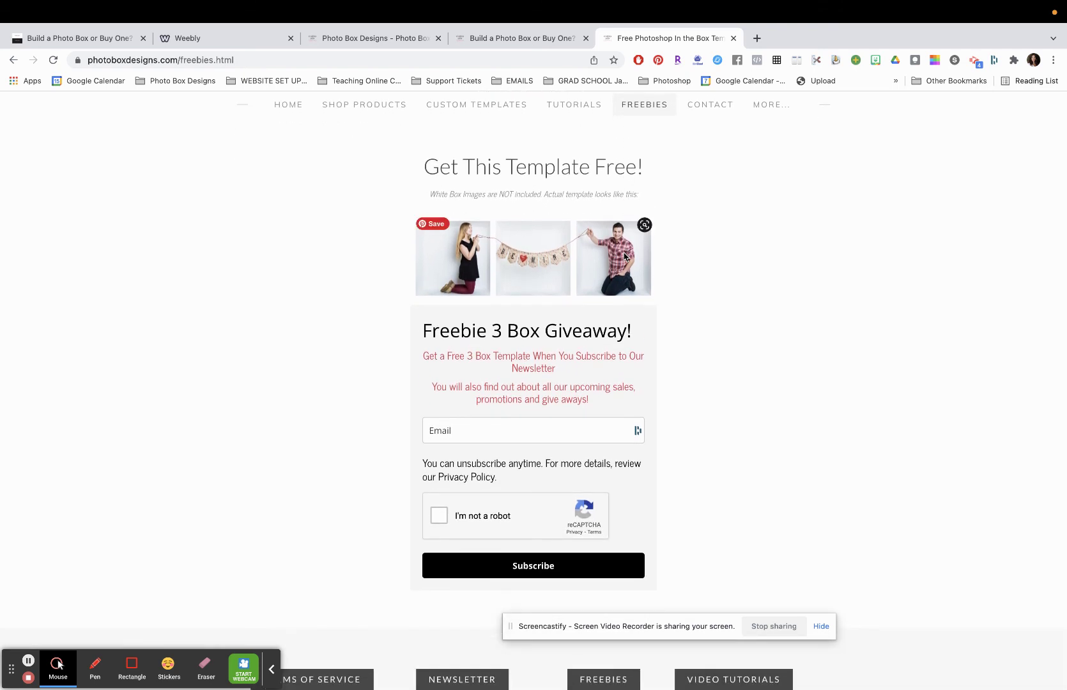